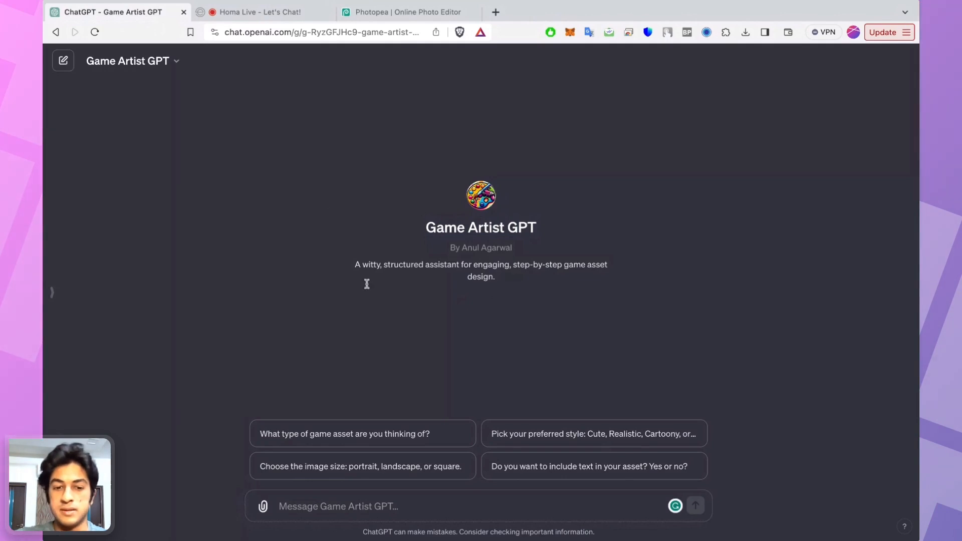
Step: Send Game Artist GPT the message "hey, lets create some assets for my game"
click(394, 507)
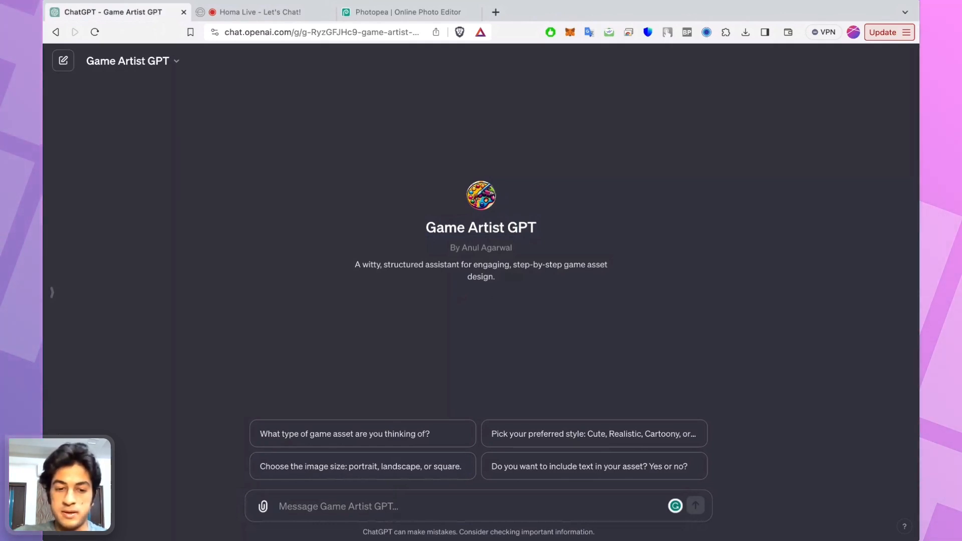
text(hey, lets create some assets for )
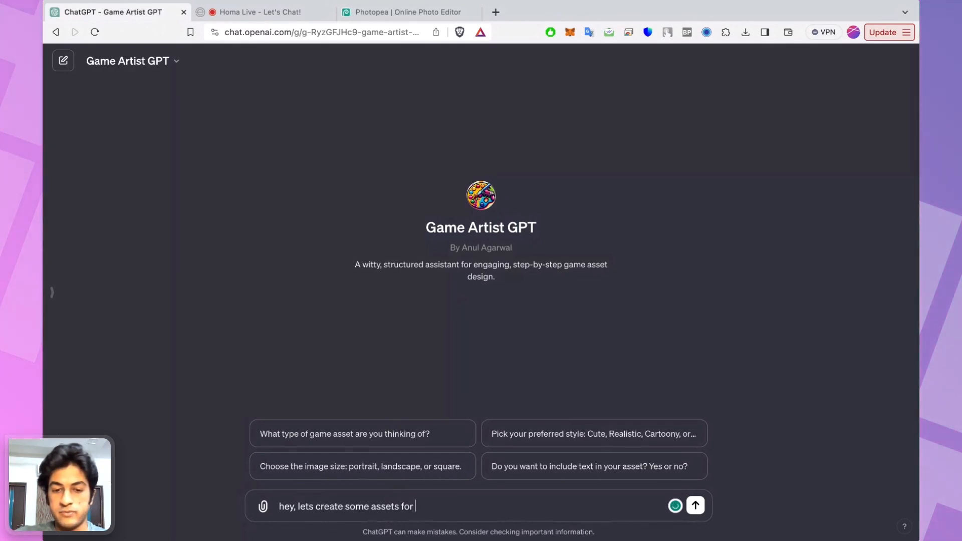
text(my game)
key(Return)
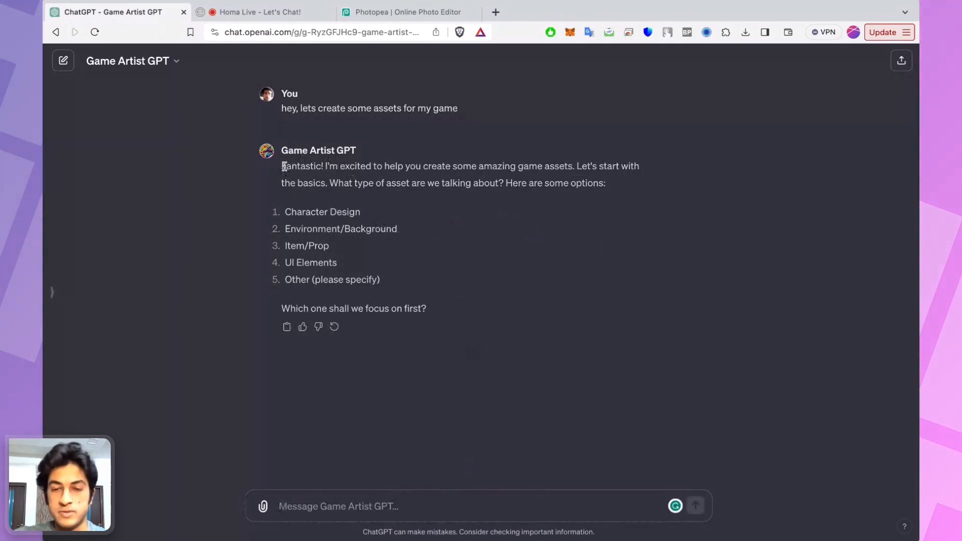
Step: Review the offered asset types and draft a numbered reply with the lines "1) Robber" and "2) Clean white background"
drag(284, 167, 605, 184)
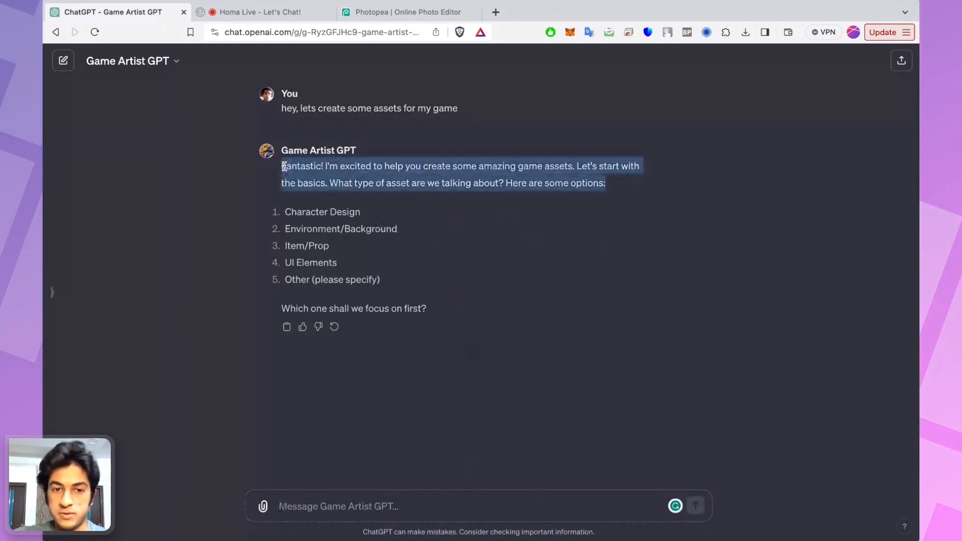
click(580, 209)
drag(284, 213, 397, 229)
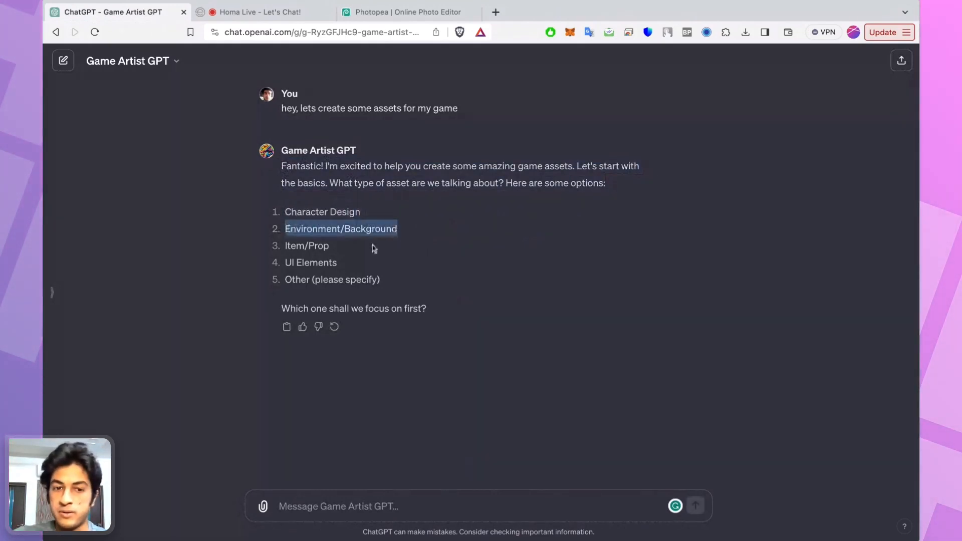
drag(285, 247, 349, 248)
drag(290, 262, 342, 266)
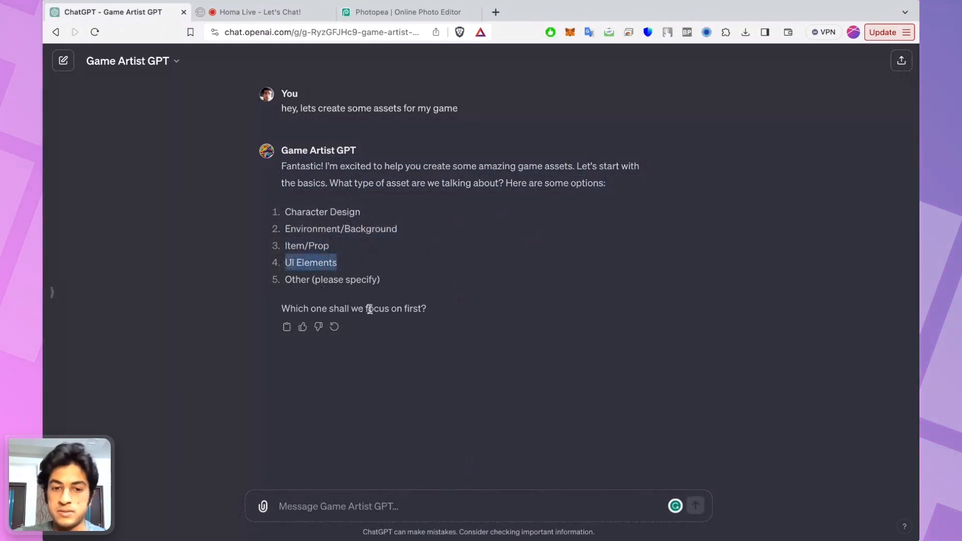
click(377, 496)
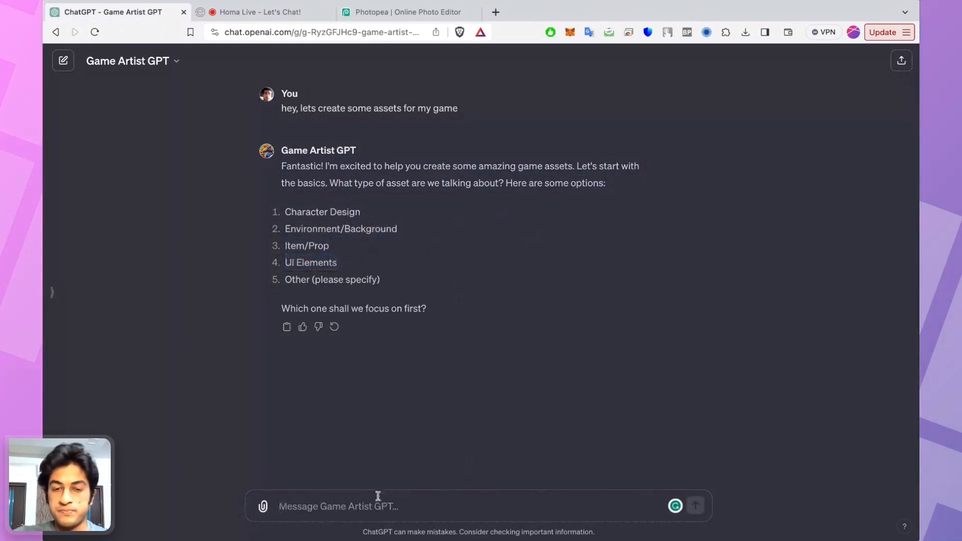
text(1)
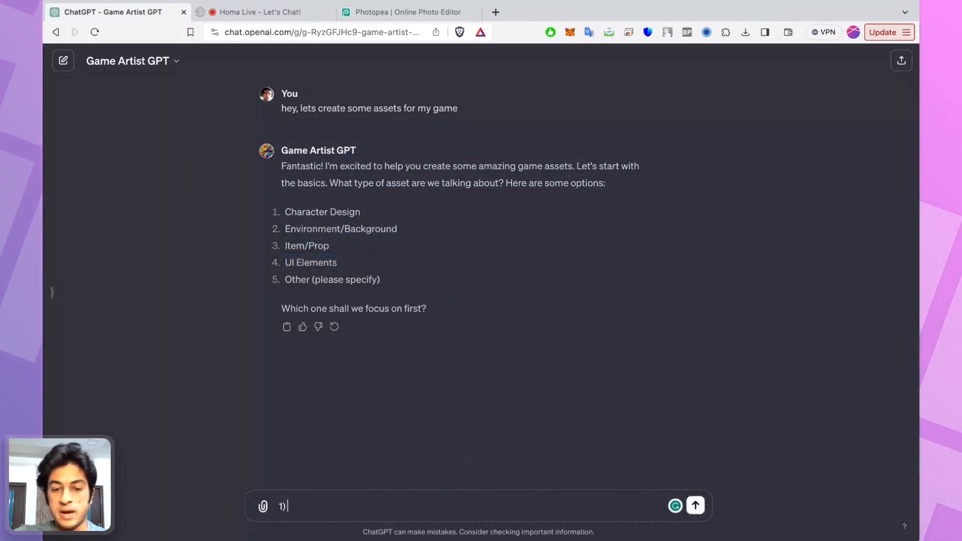
text() Robber)
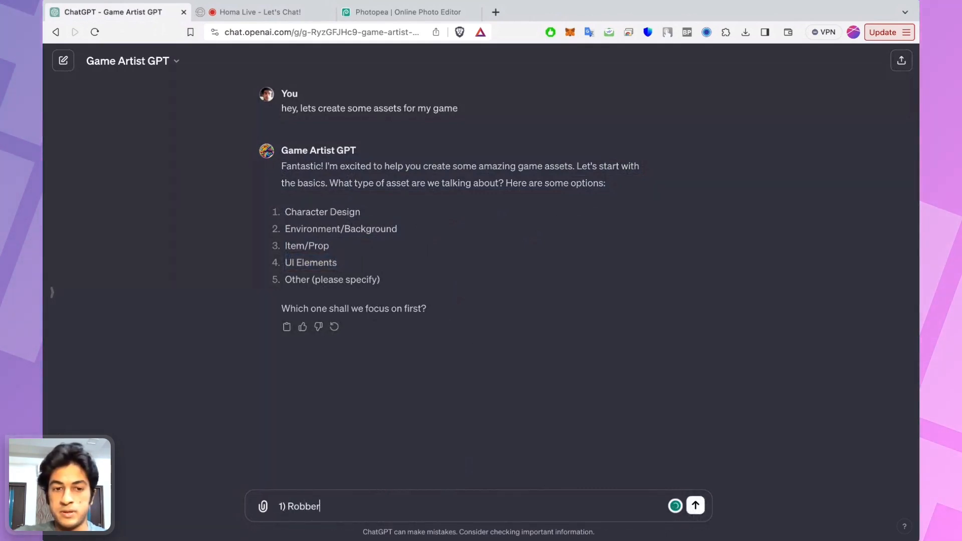
key(shift+Return)
text(2) Clean white backg)
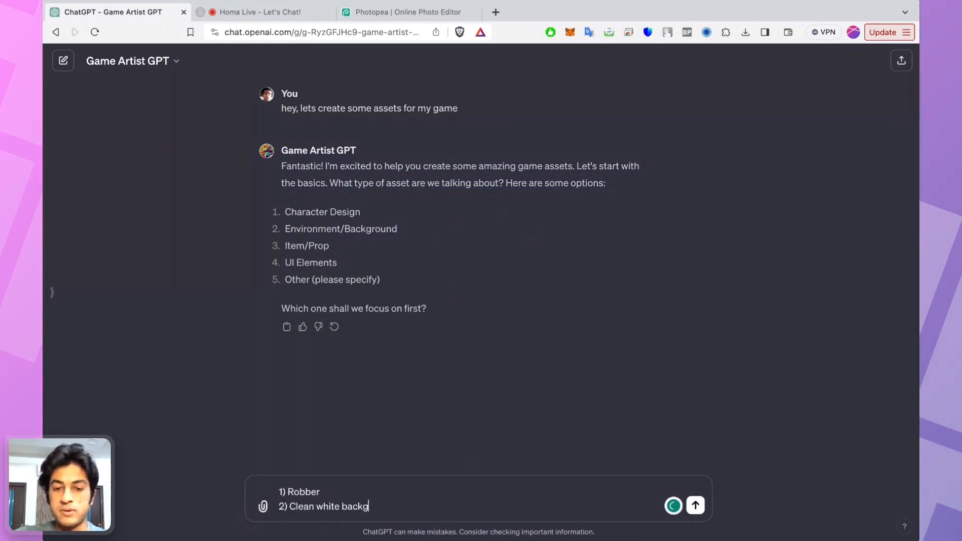
text(round)
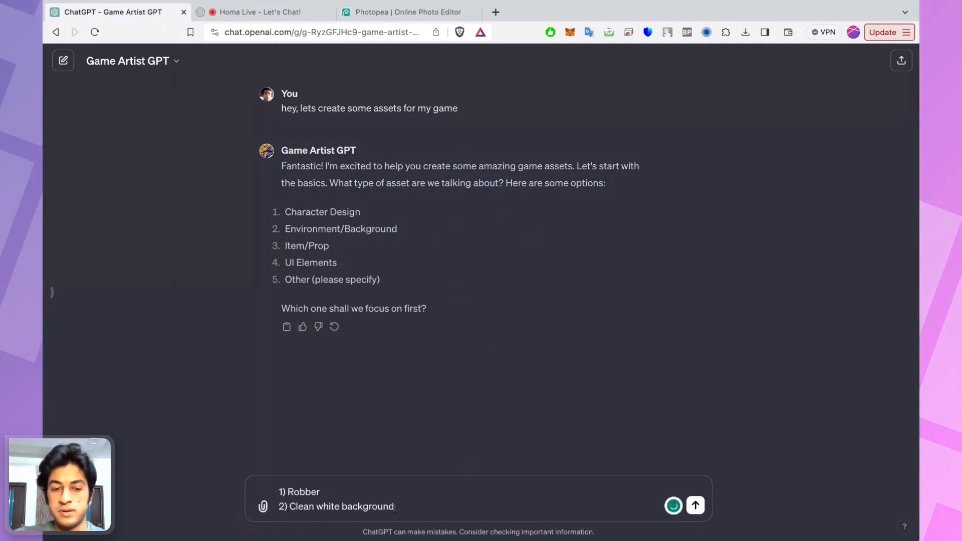
Step: Add the lines "3) baseball bat" and "4) None" to the numbered reply and send it
key(shift+Return)
text(3))
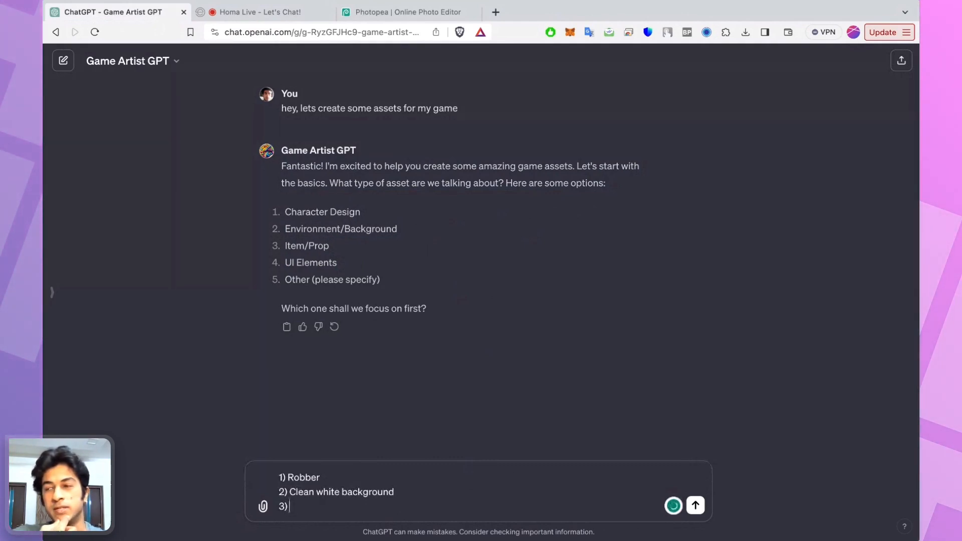
text(baseball bat)
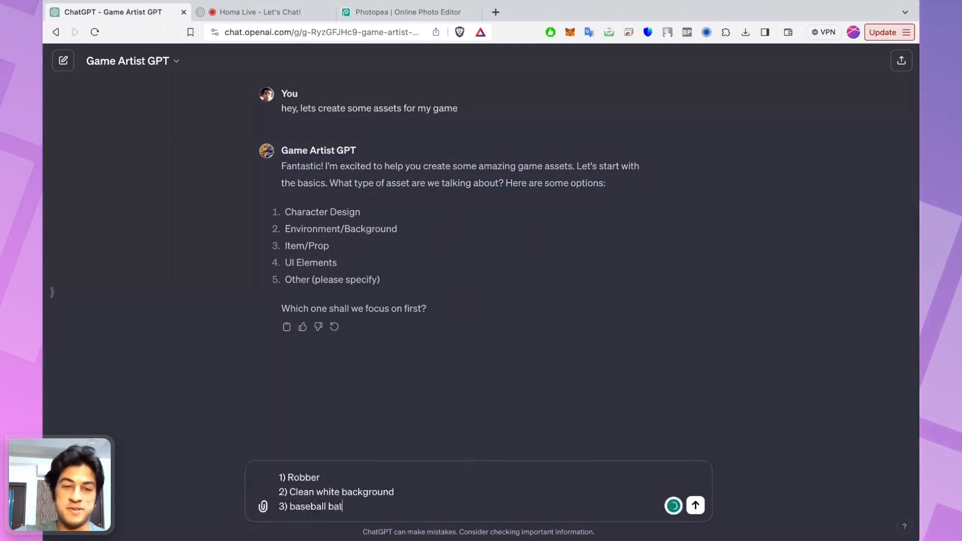
key(shift+Return)
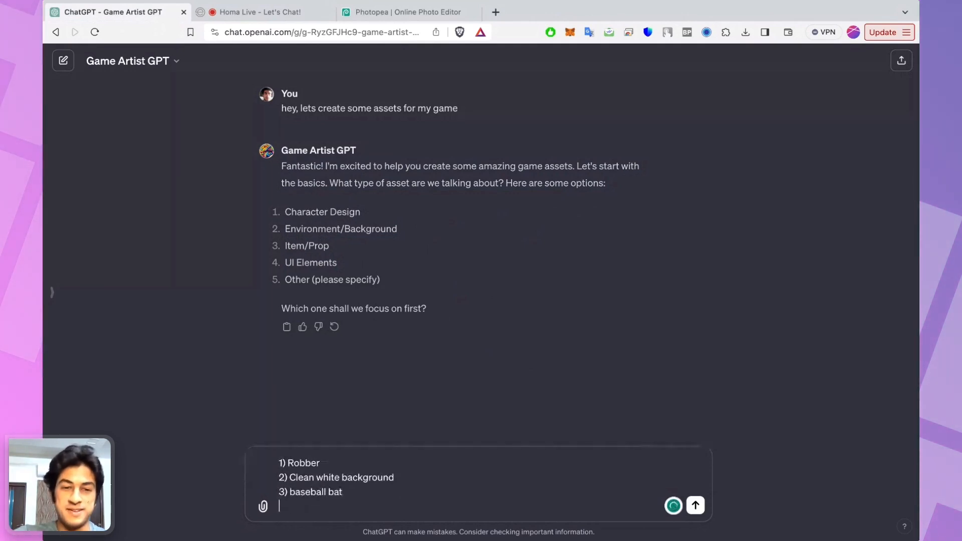
text(4))
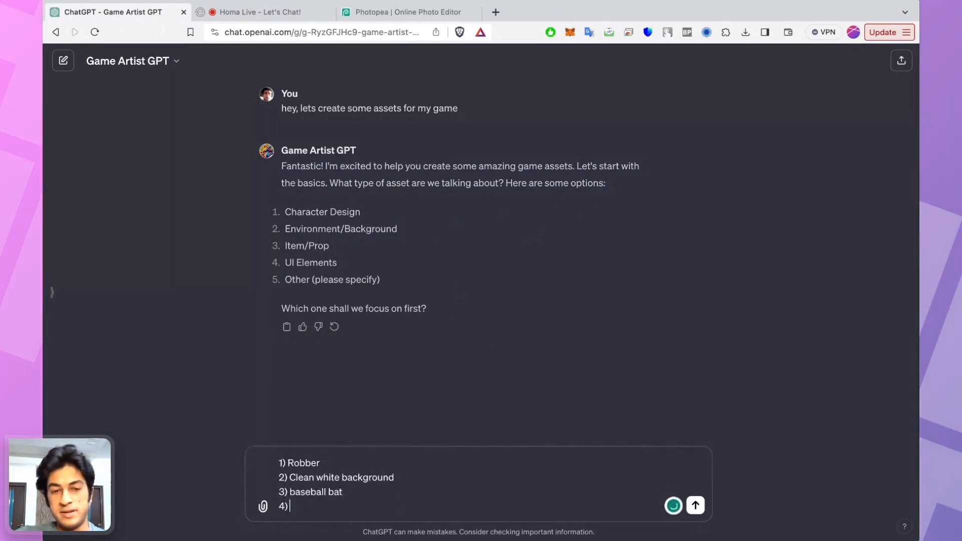
text( None)
key(shift+Return)
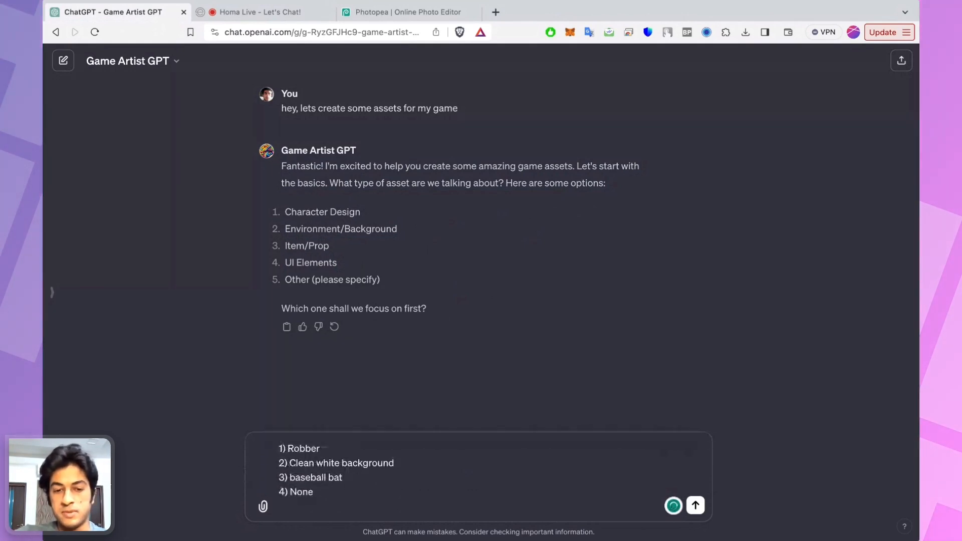
key(Return)
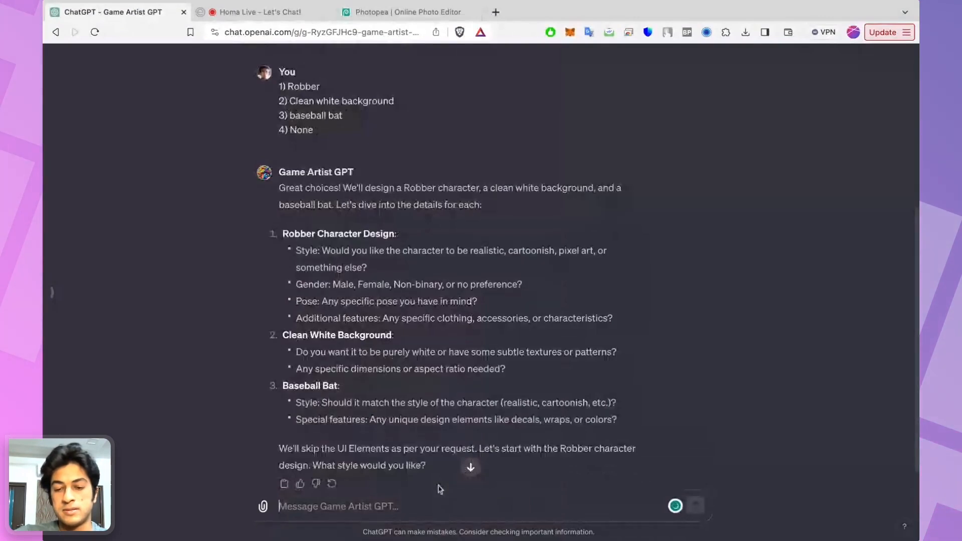
Step: Draft a reply to the robber design questions with the separate lines "Cartoony style" and "Female robber"
text(Ca)
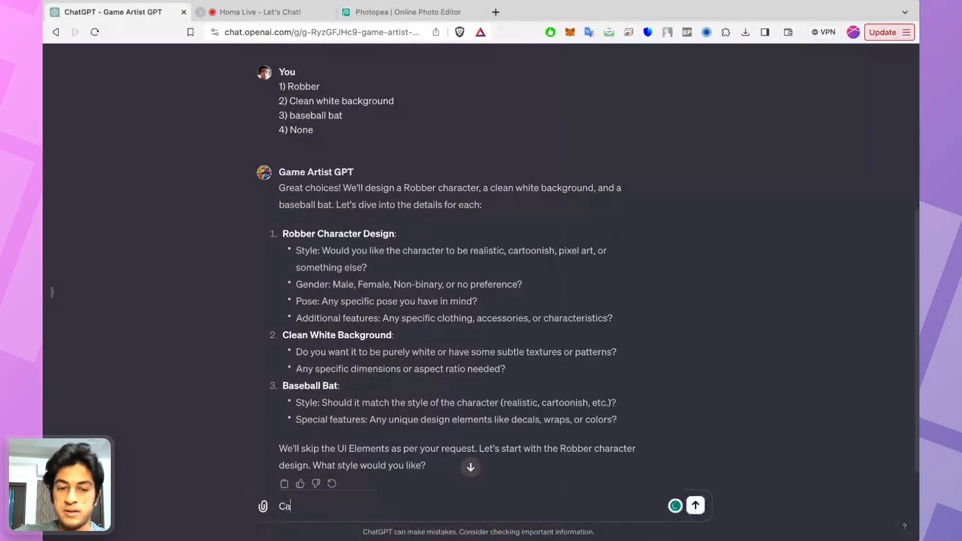
text(rtoony style)
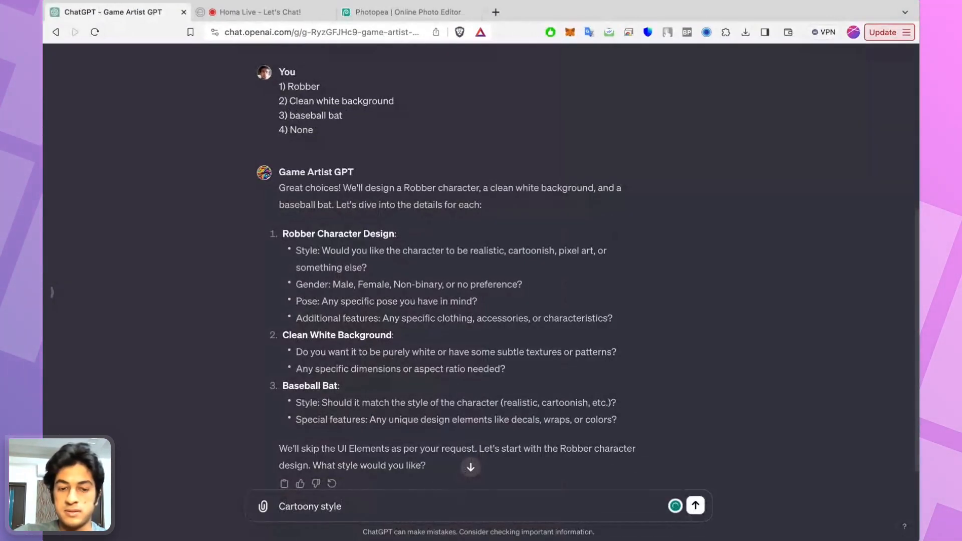
key(shift+Return)
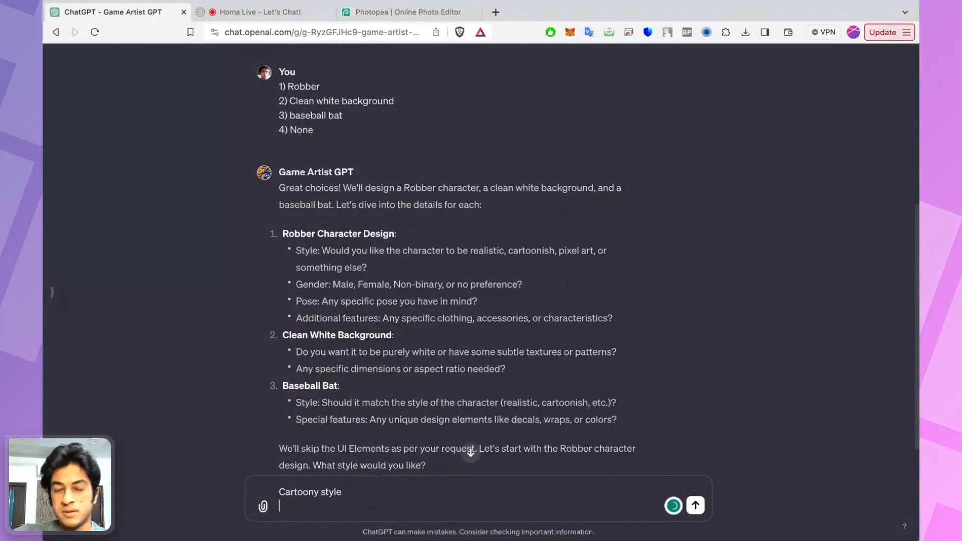
text(Femal)
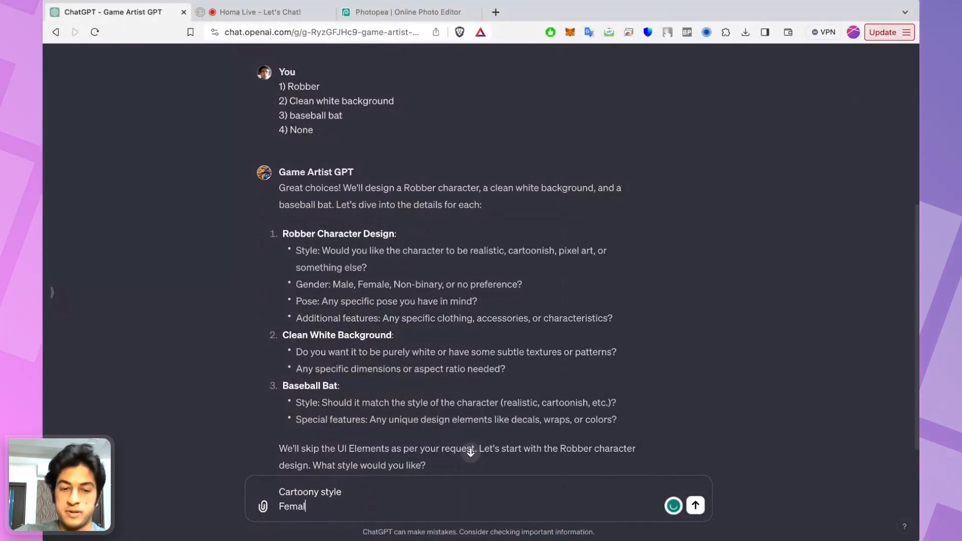
text(e robber)
key(shift+Return)
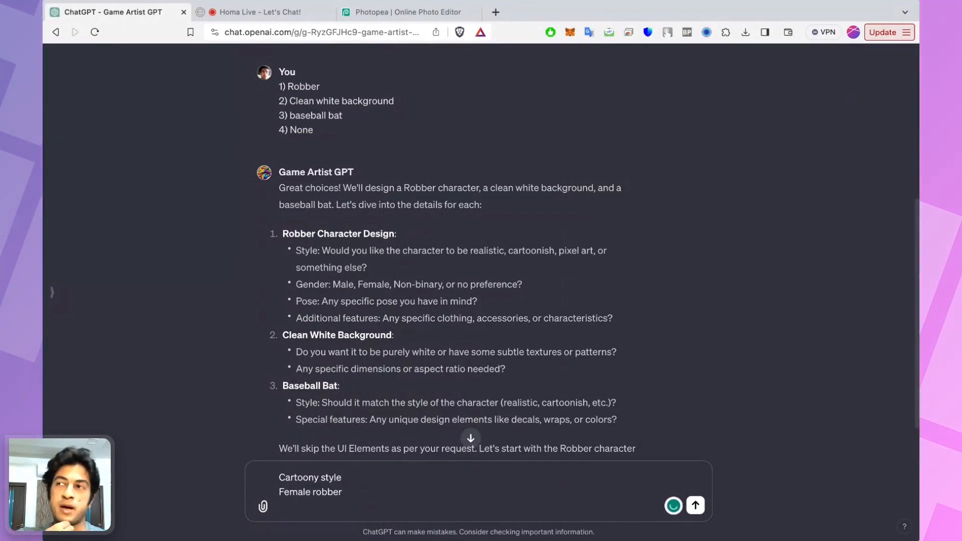
Step: Add the lines "Running pose" and "Joker/Clown outfit" to the reply and send it
text(Running )
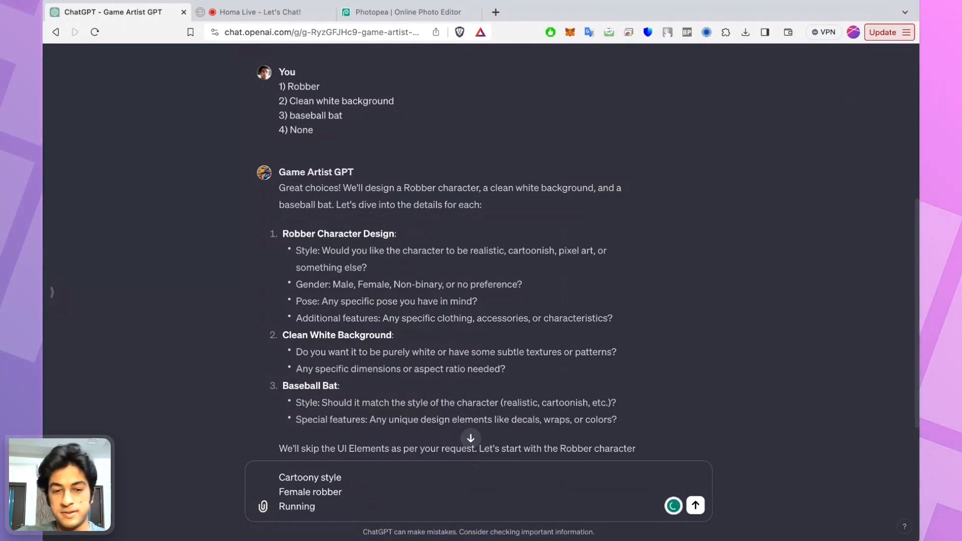
text(pose)
key(shift+Return)
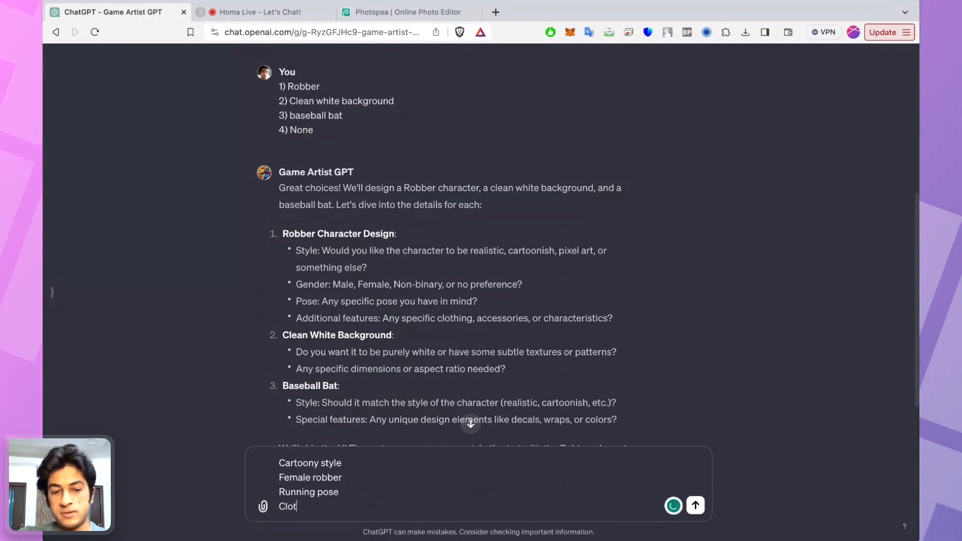
key(alt+shift+Left)
key(BackSpace)
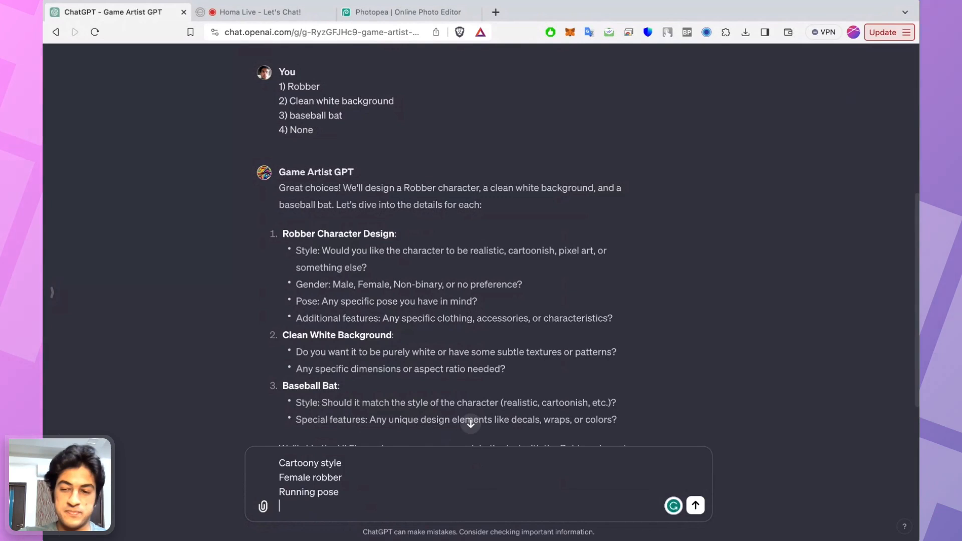
text(Joker)
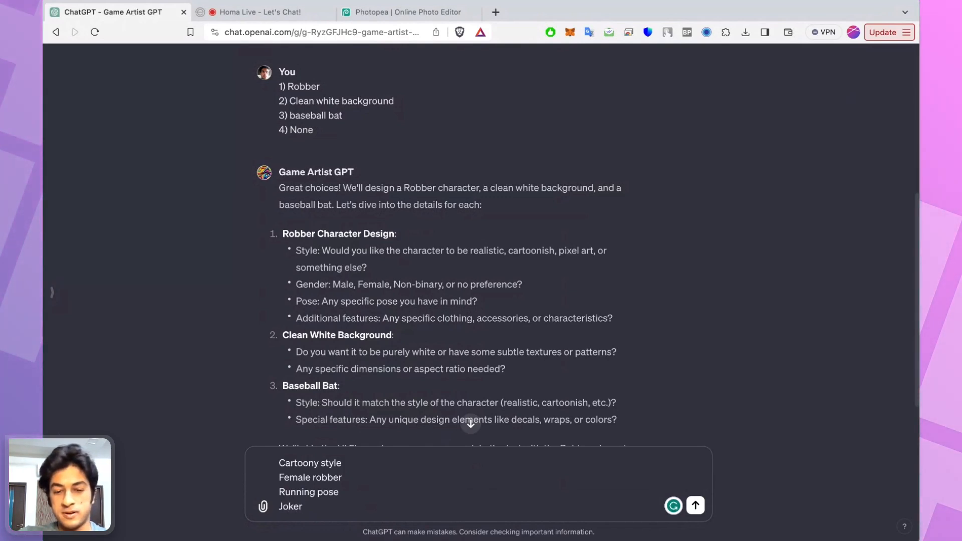
text(/Clown outfit)
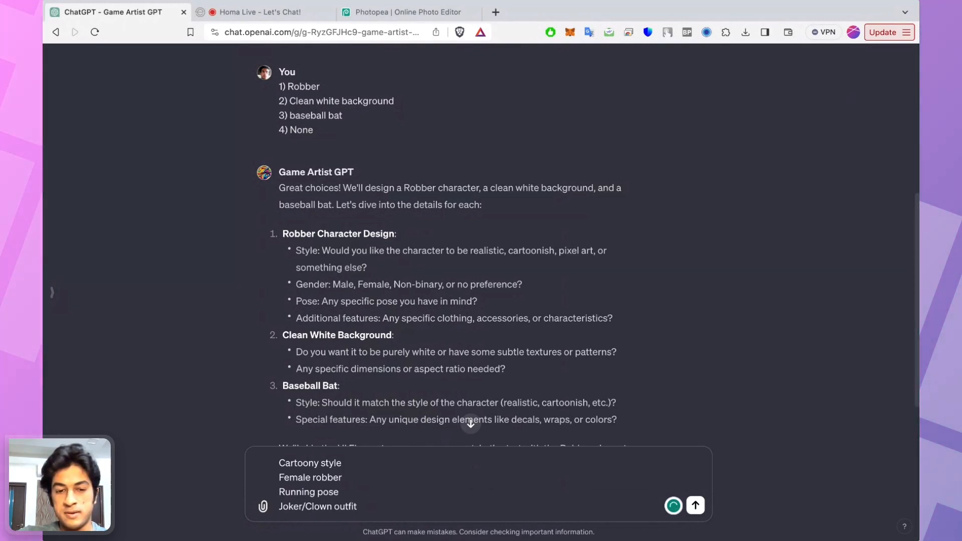
key(Return)
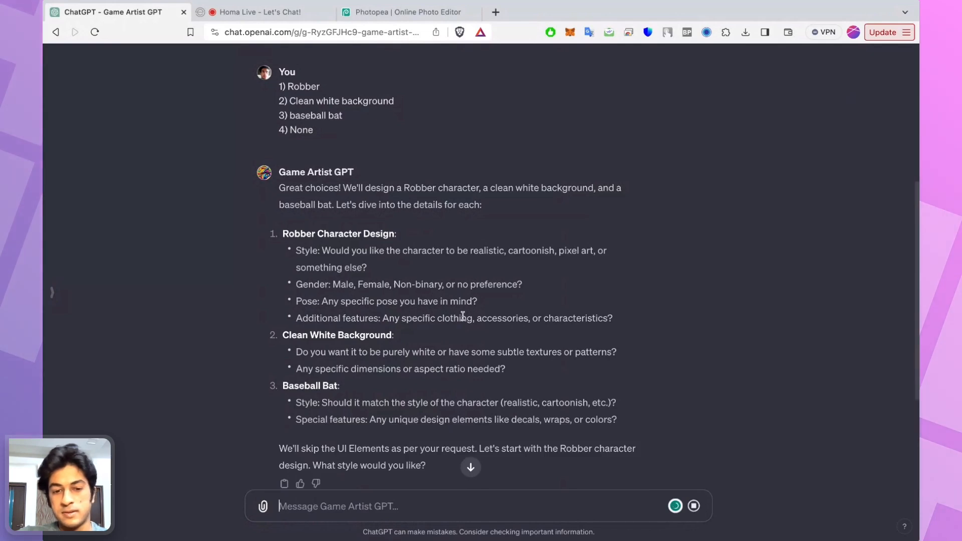
Step: Reread the baseball bat questions, compare the two proposed answers and choose Response 2 as the preferred one
scroll(462, 338, up, 2)
scroll(462, 338, down, 1)
drag(572, 299, 290, 287)
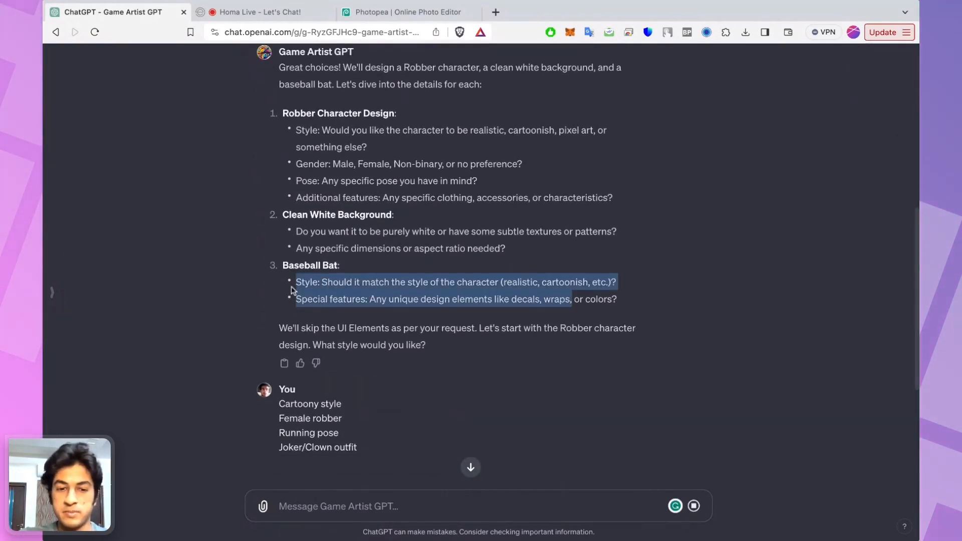
scroll(290, 287, down, 7)
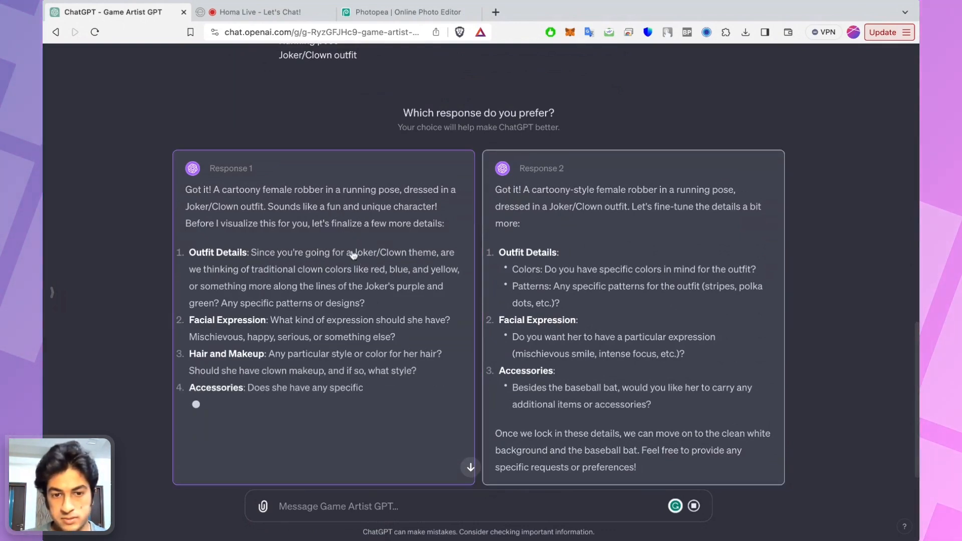
scroll(584, 315, down, 1)
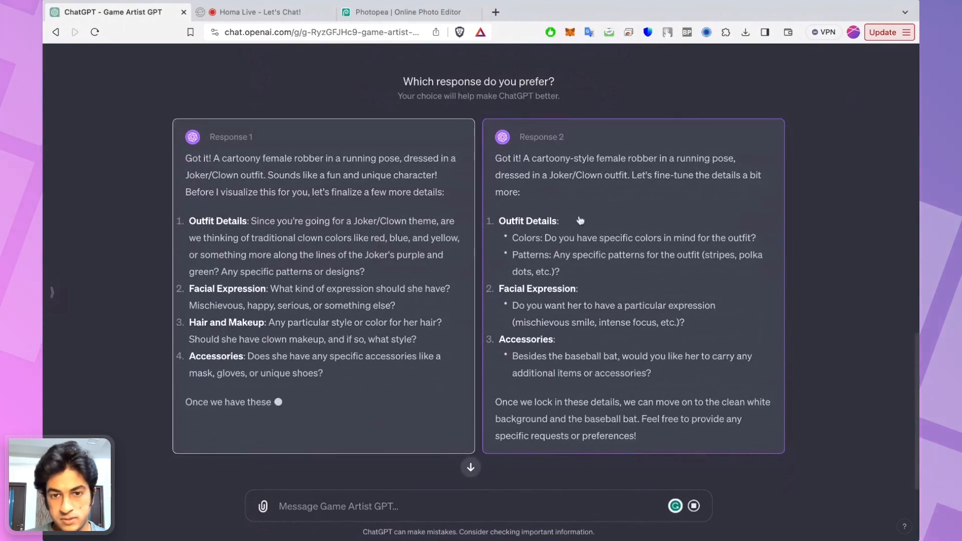
click(592, 190)
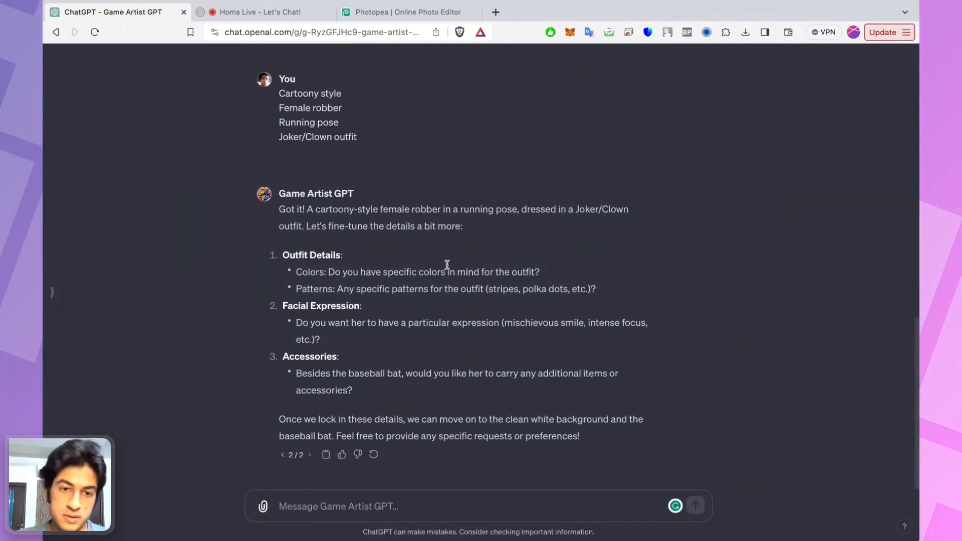
Step: Send the reply "let's create with the details we have, and you can assume rest of the details"
drag(302, 272, 457, 284)
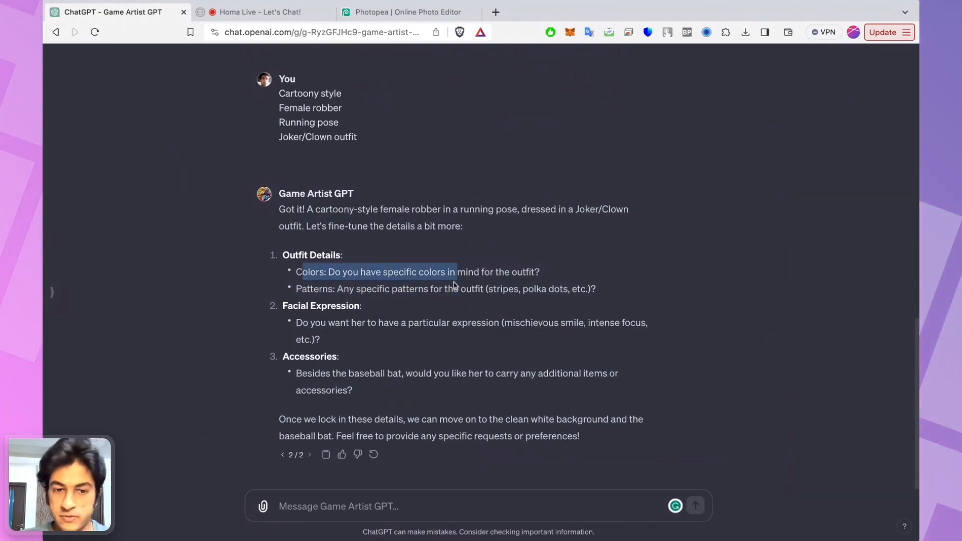
click(394, 504)
text(let's create with the details we have, and you can as)
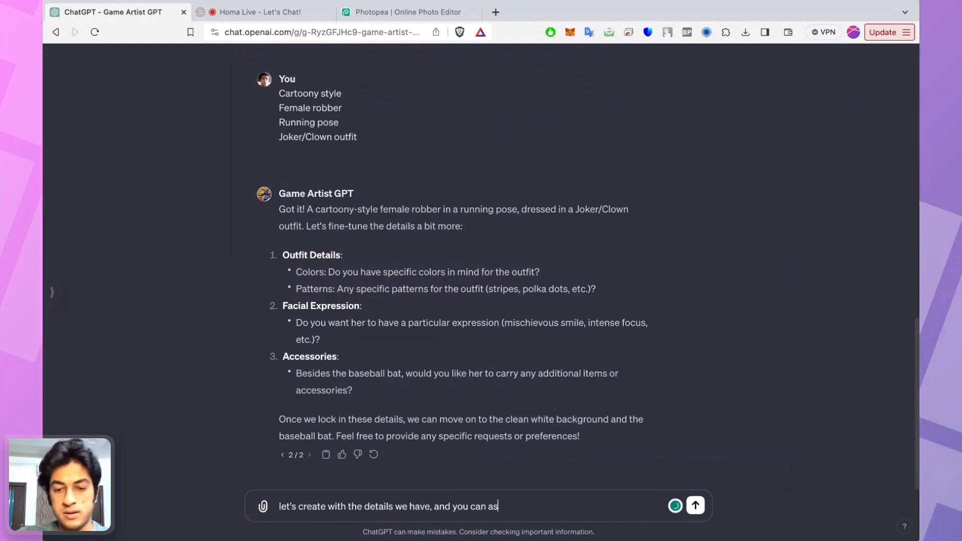
text(sume rest of the details)
key(Return)
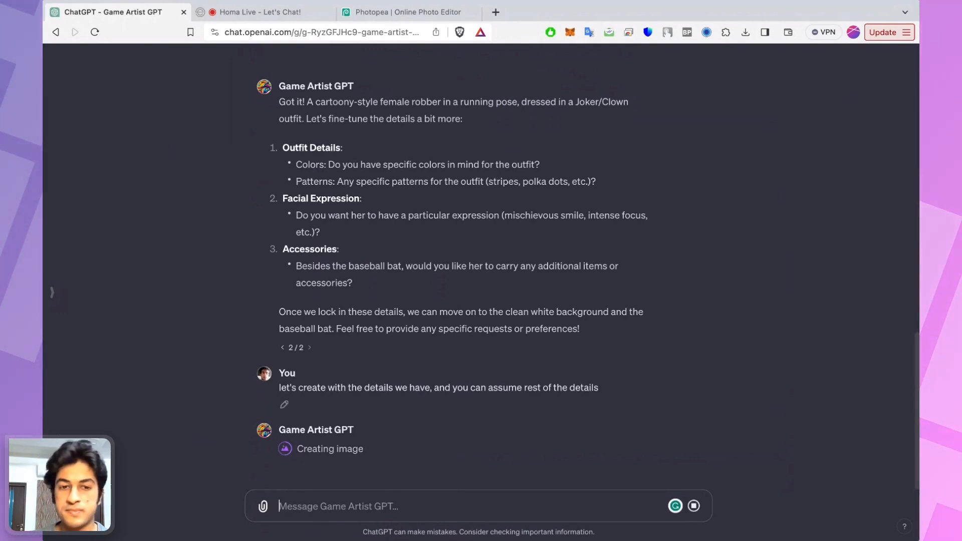
Step: Reread the robber design questions and the earlier replies, and examine the generated running robber image with its description
scroll(481, 266, up, 8)
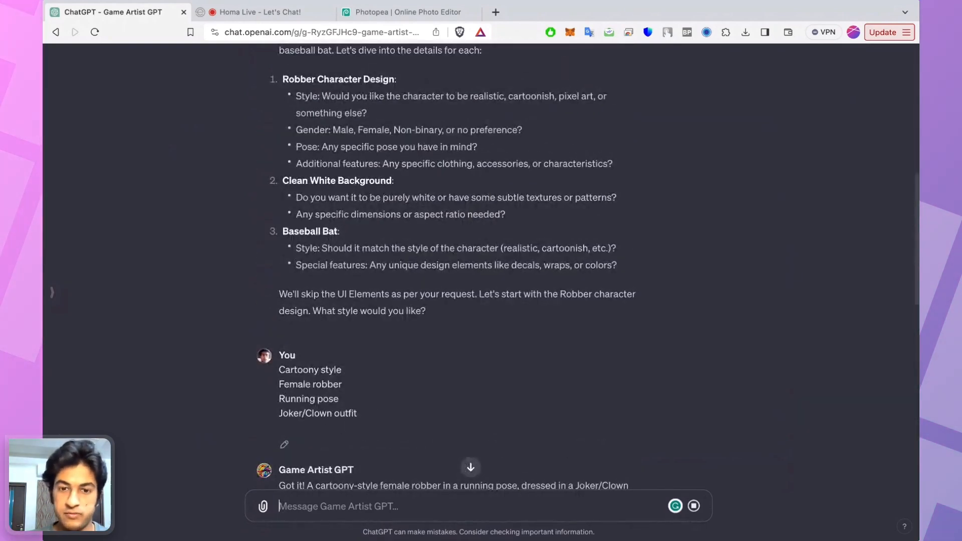
drag(347, 366, 276, 370)
click(346, 387)
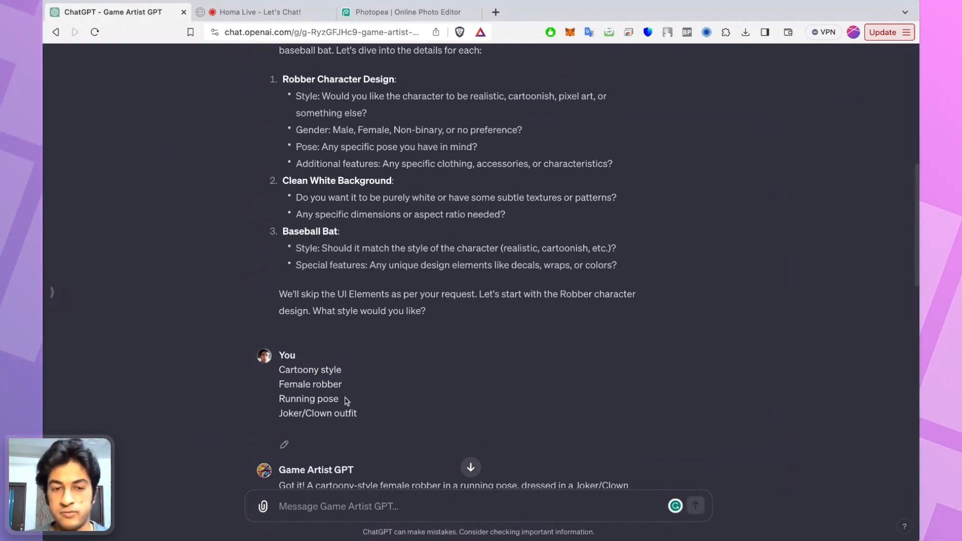
scroll(446, 268, up, 5)
scroll(446, 268, down, 2)
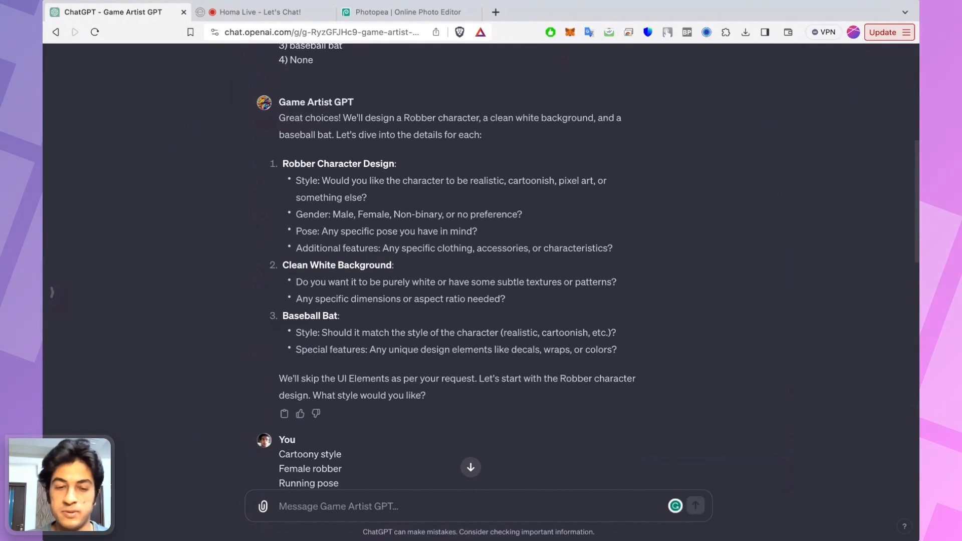
click(470, 467)
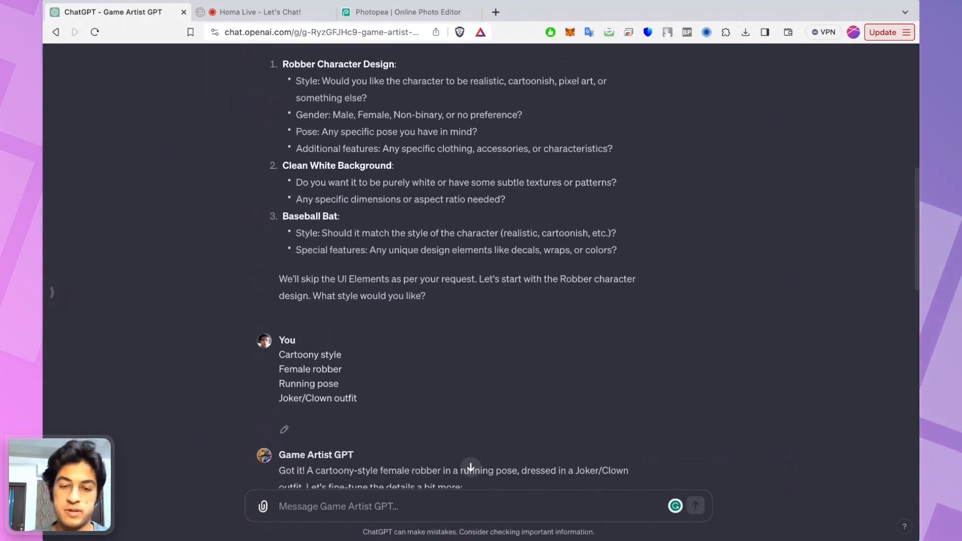
scroll(471, 467, down, 12)
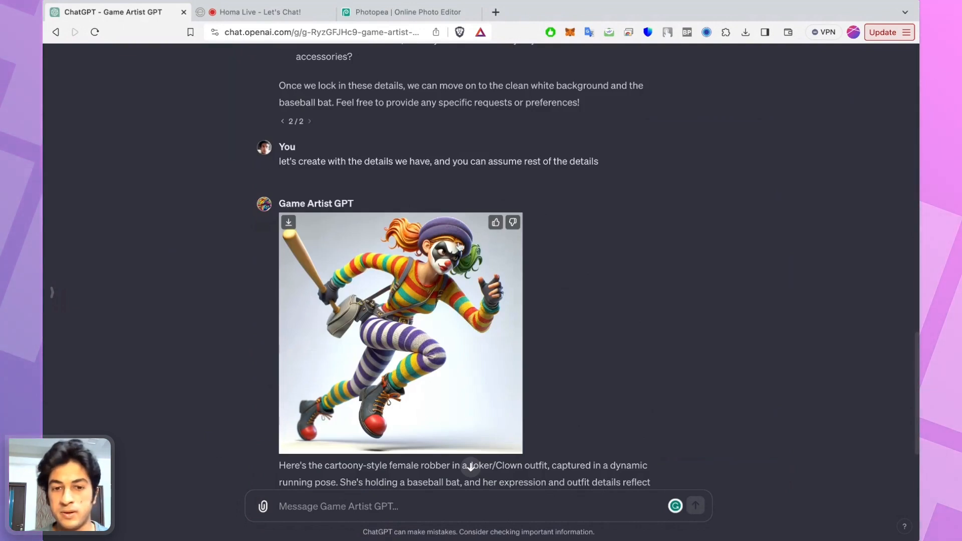
scroll(445, 299, down, 2)
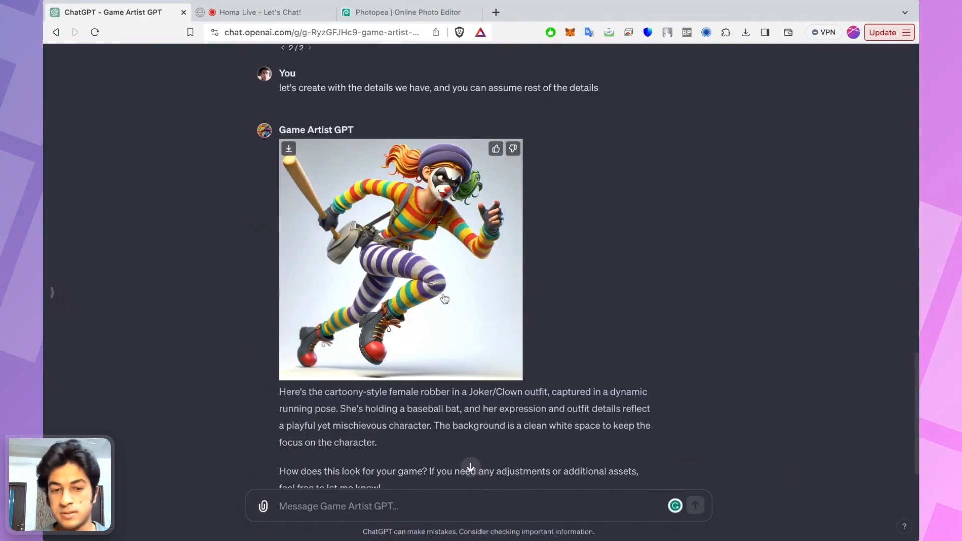
scroll(445, 299, down, 1)
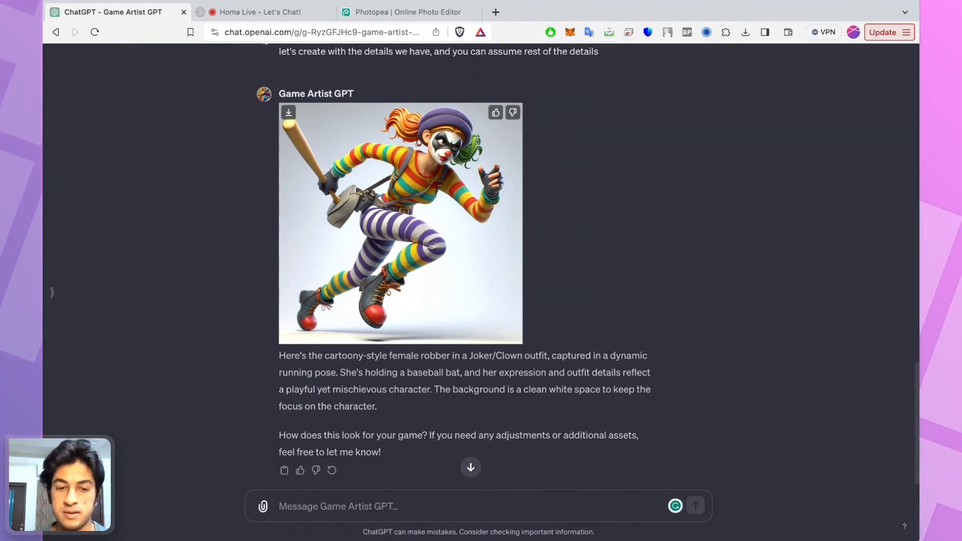
Step: Send the reply "lets do a 2D character, that is facing sideways, cartoony style"
click(386, 510)
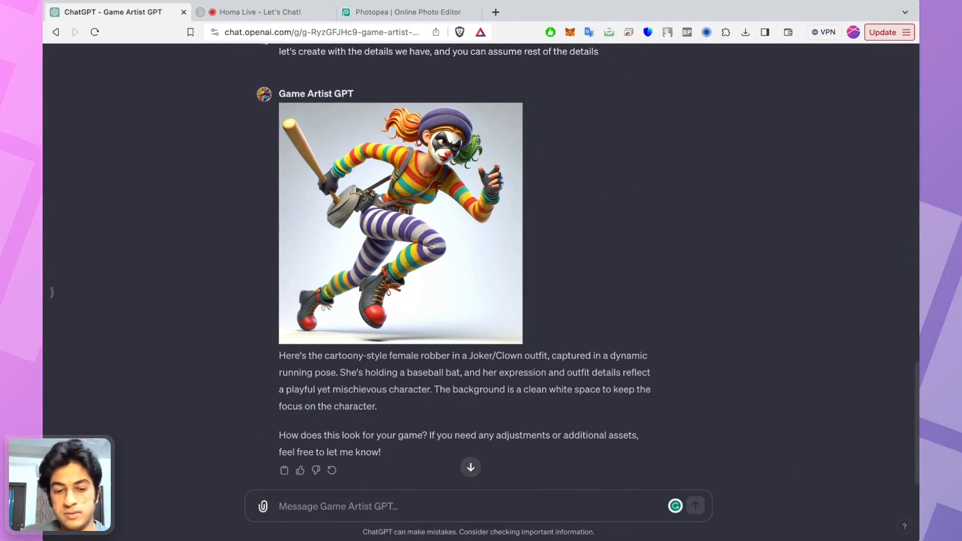
text(lets do a 2D character, that )
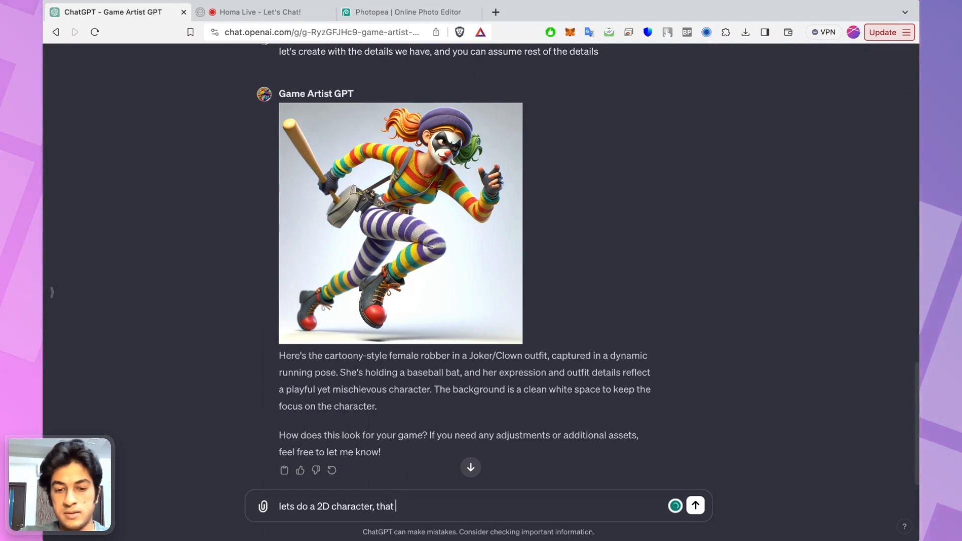
text(is facing sideways, cartoony style)
key(Return)
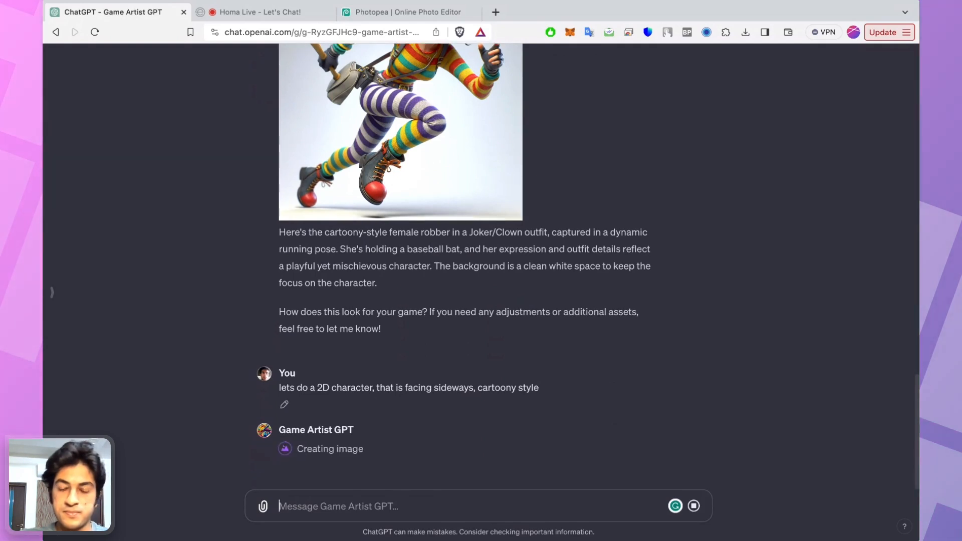
Step: Compare the first robber's background with the sideways version and send the reply "Let's do flat 2D, this is still 3D, fix it pleaase"
scroll(481, 265, up, 3)
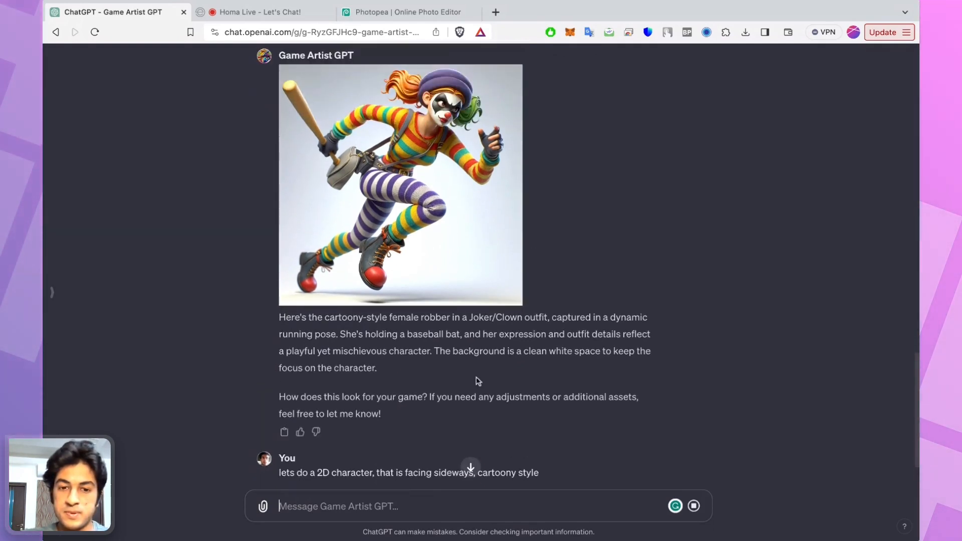
drag(434, 351, 377, 368)
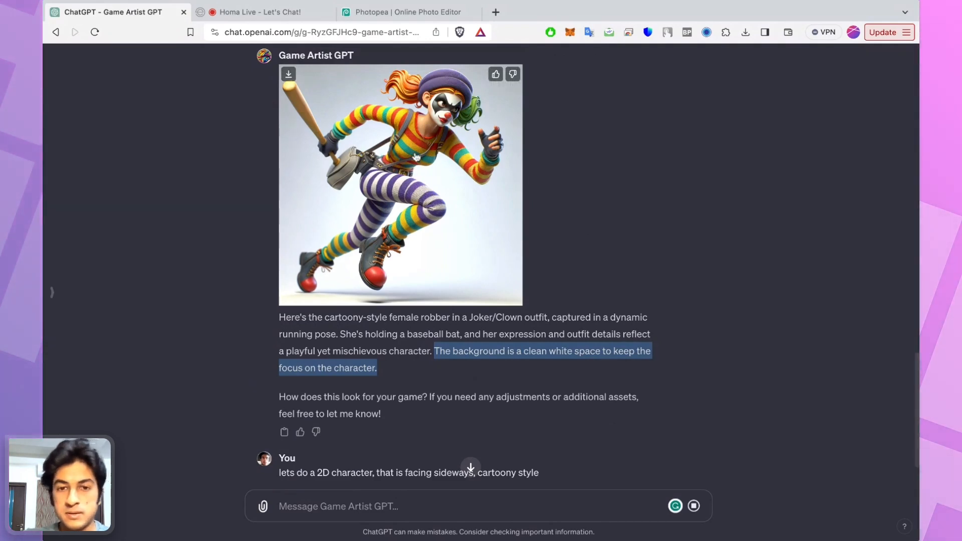
scroll(416, 157, up, 3)
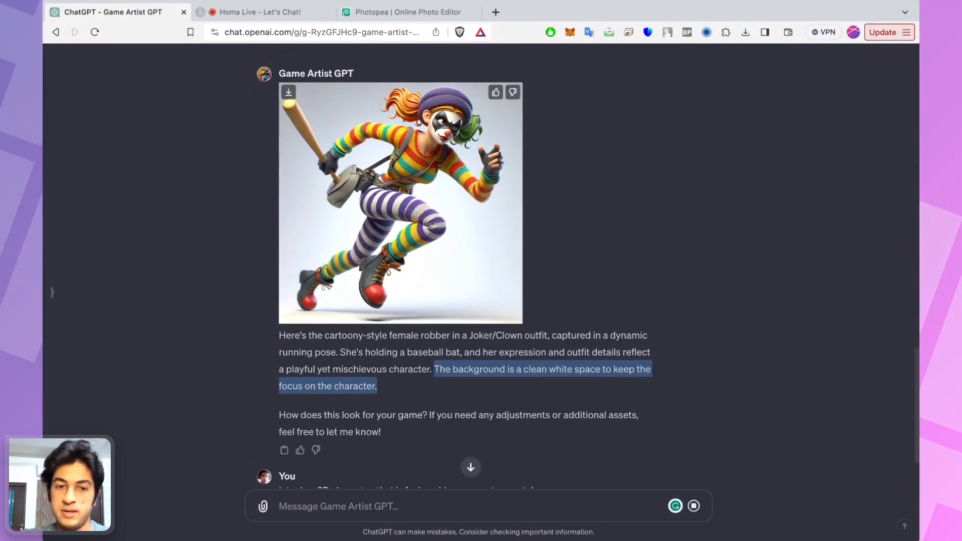
scroll(470, 329, down, 2)
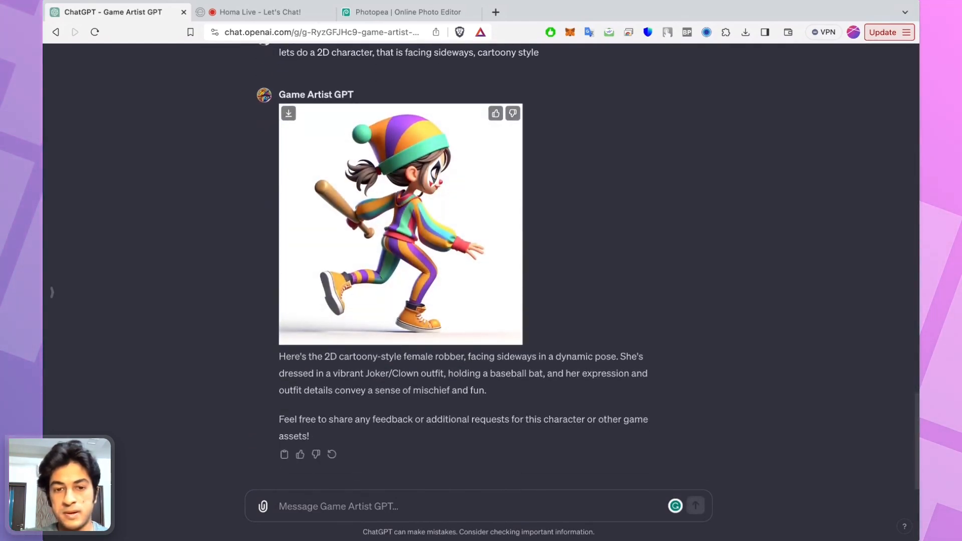
scroll(466, 266, up, 8)
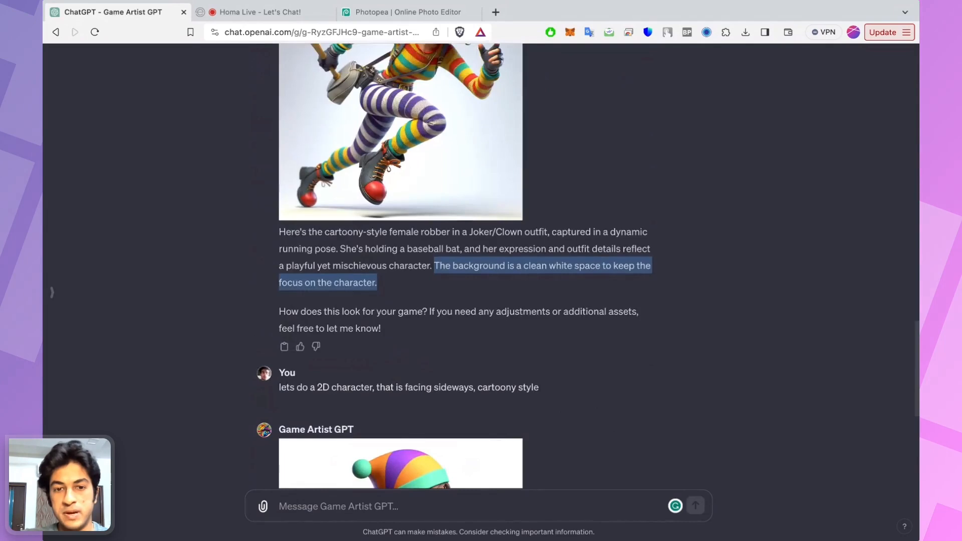
scroll(451, 266, down, 8)
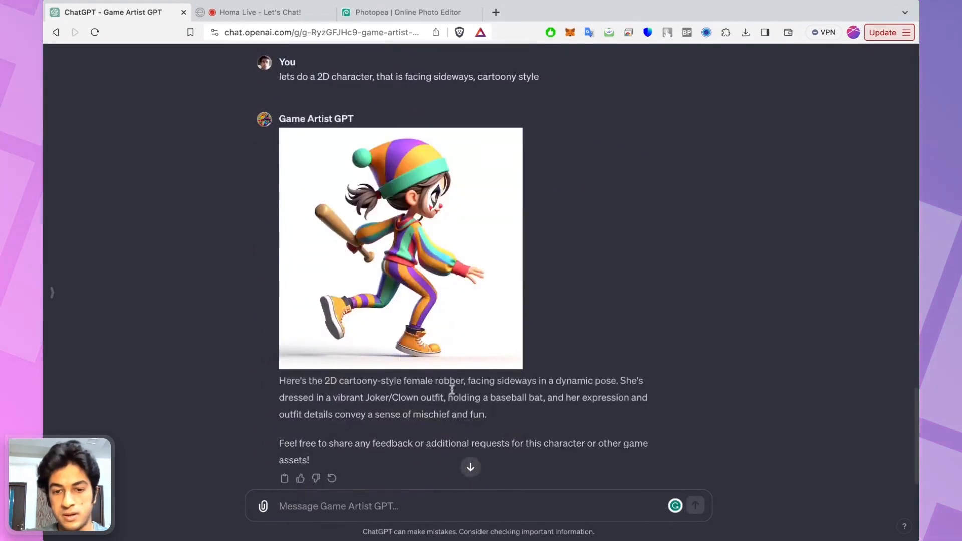
scroll(448, 406, down, 1)
text(Let)
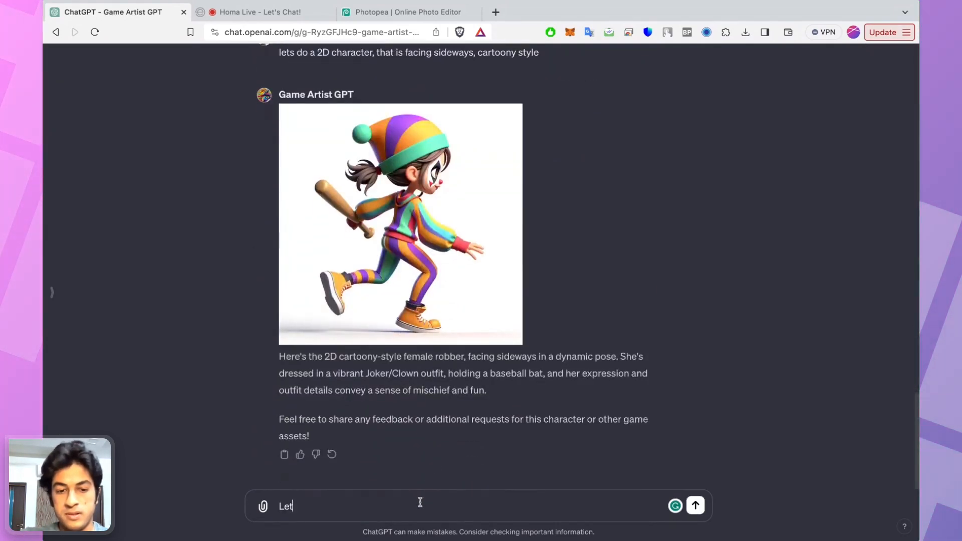
text('s do flat)
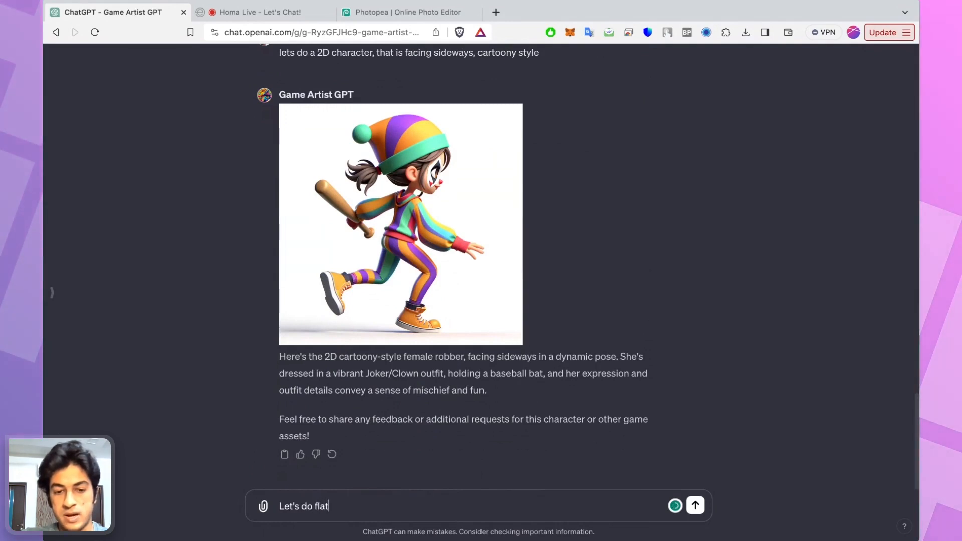
text( 2D, this is still 3D, fix it pleaase)
key(Return)
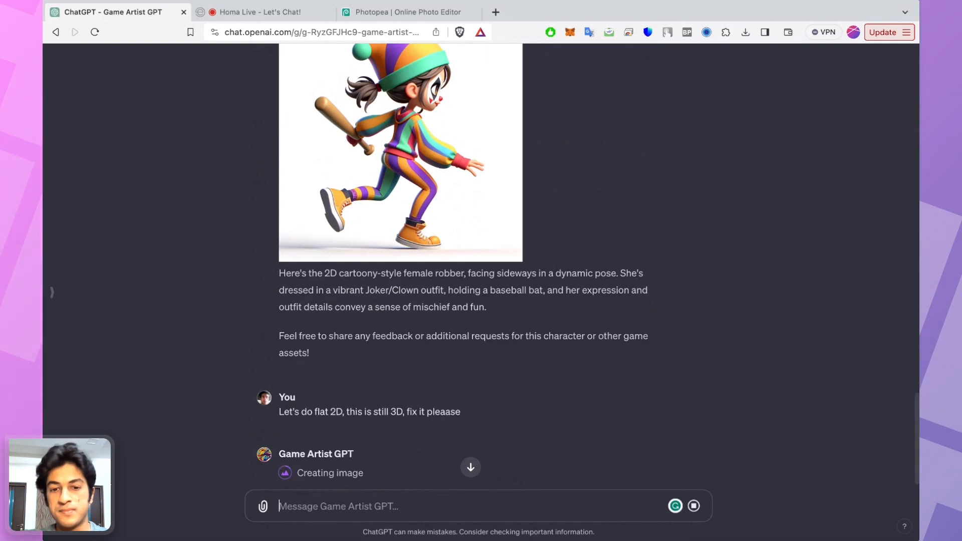
Step: Review the flat 2D robber image and send the follow-up request "can we do a running pose?"
scroll(480, 266, down, 1)
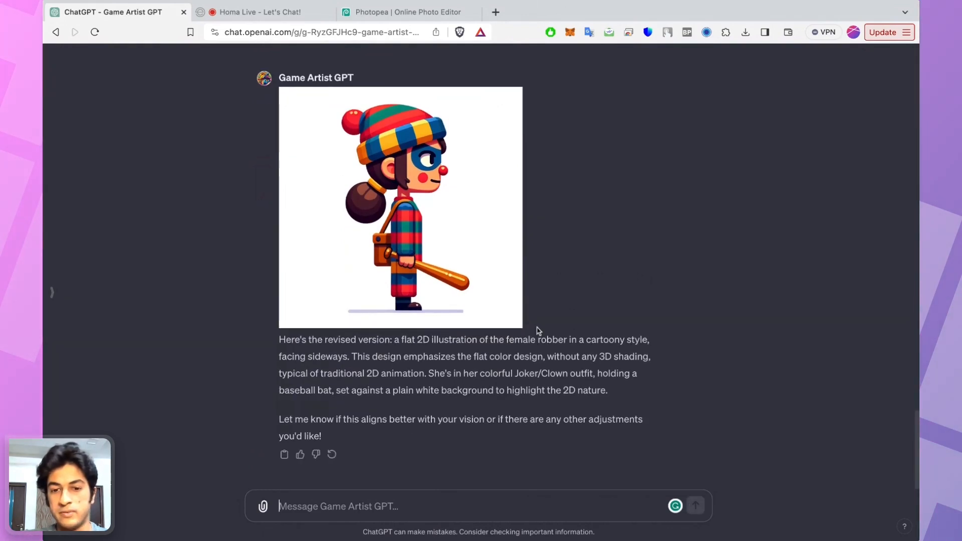
scroll(537, 301, up, 2)
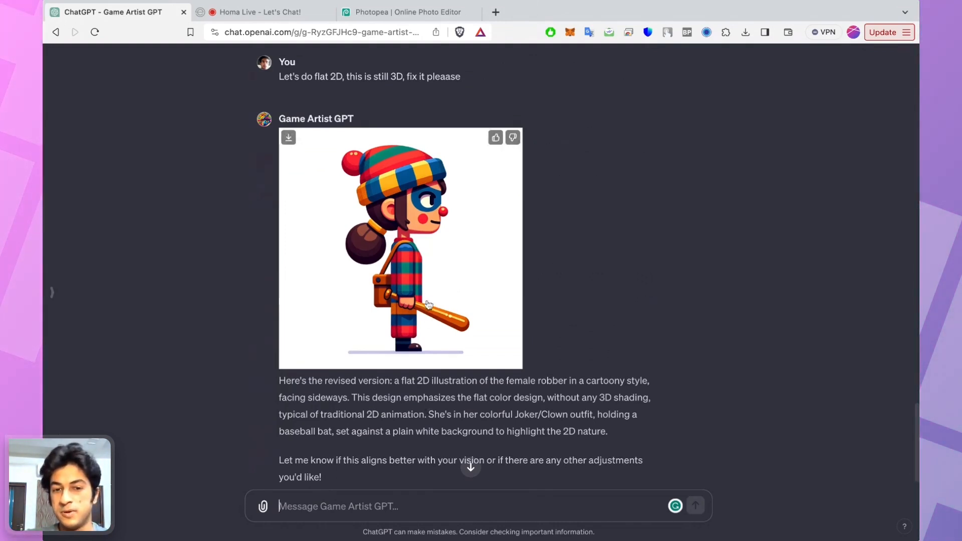
scroll(419, 492, down, 1)
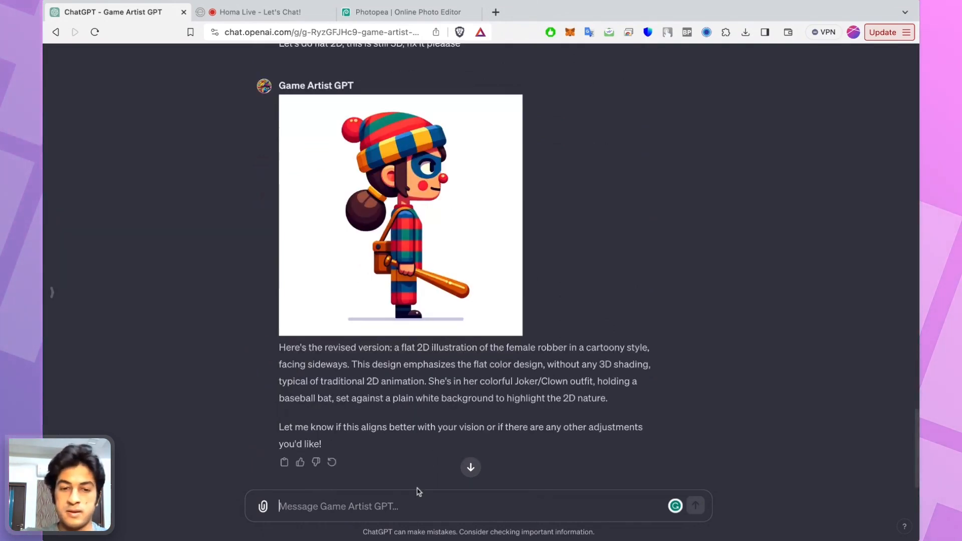
text(can we do a running pose?)
key(Return)
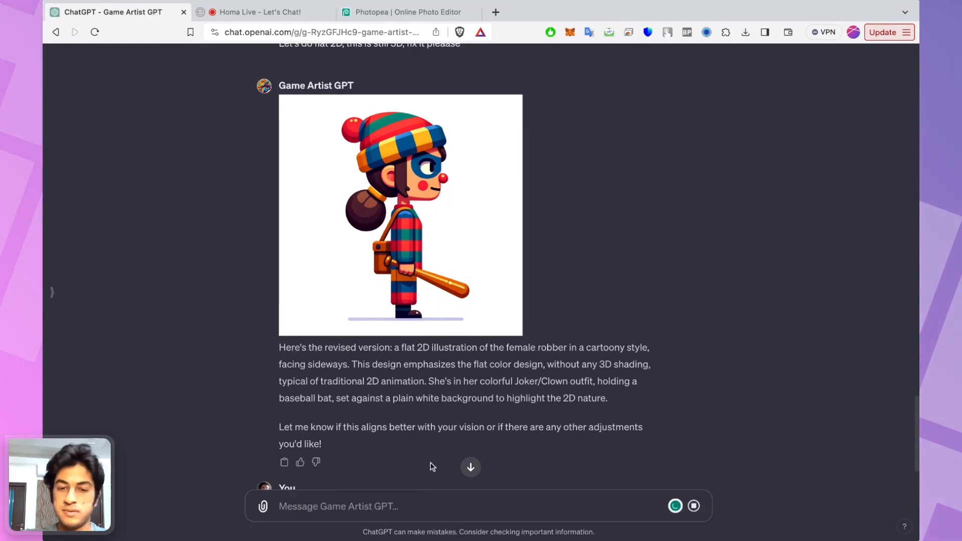
Step: Download the flat 2D robber image and open the downloaded file in Photopea
scroll(483, 392, up, 3)
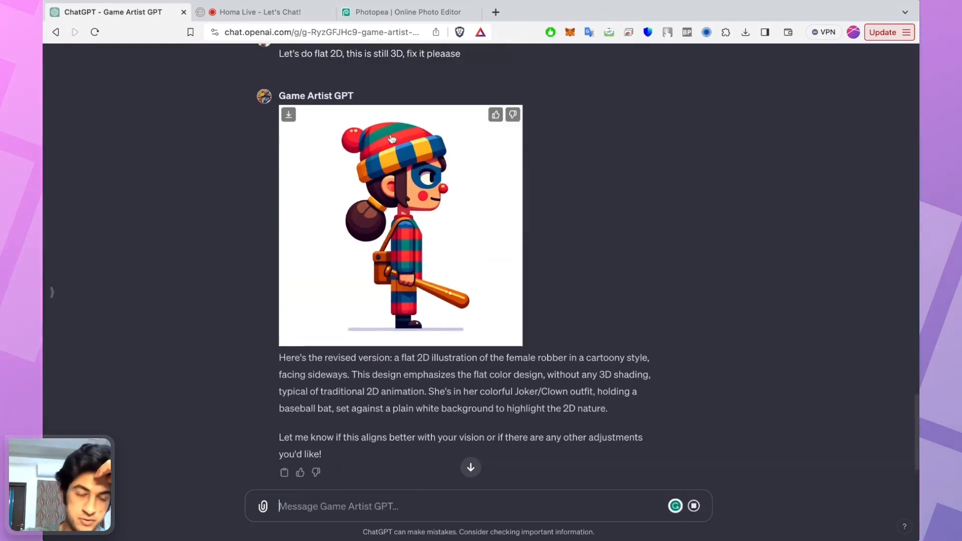
click(289, 116)
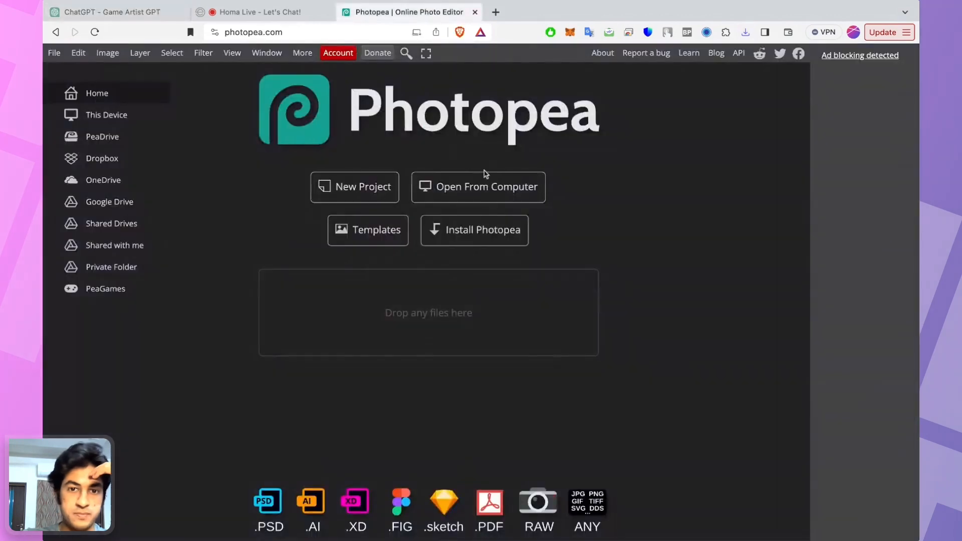
click(427, 13)
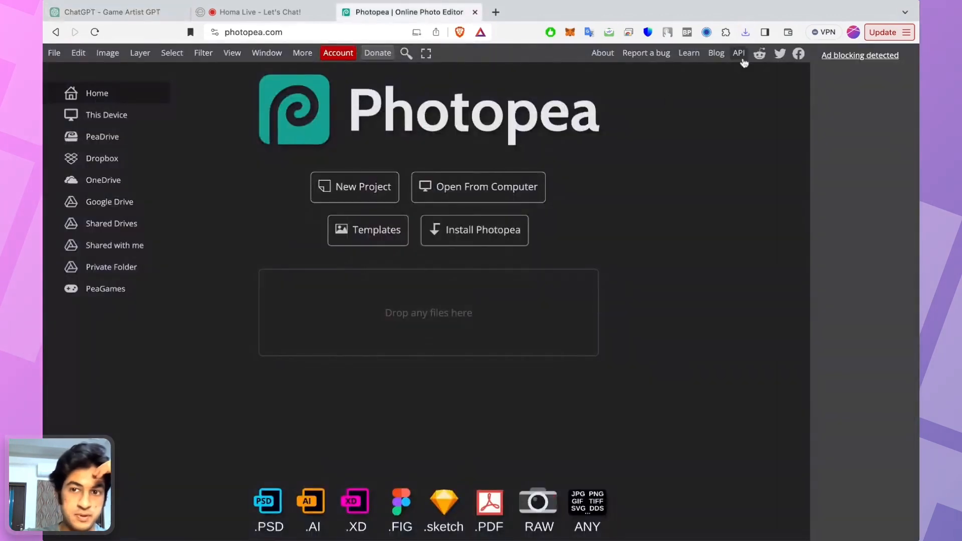
drag(746, 32, 546, 150)
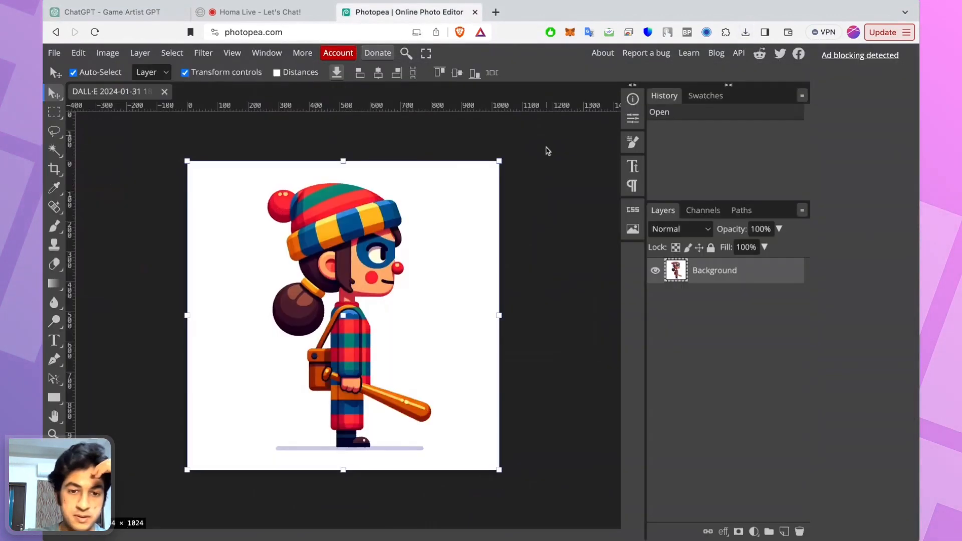
click(582, 316)
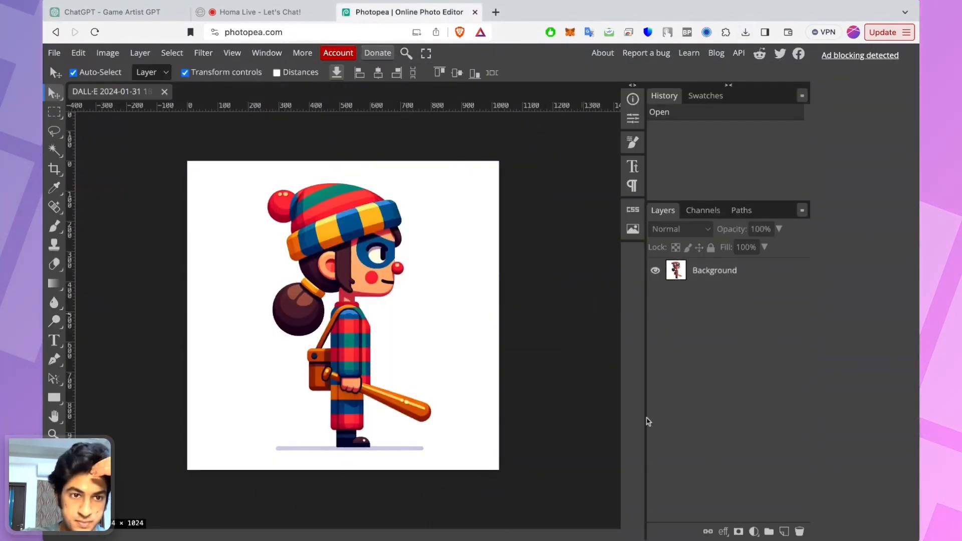
Step: Select the white area around the robber on the Background layer with the Magic Wand and delete it
click(53, 150)
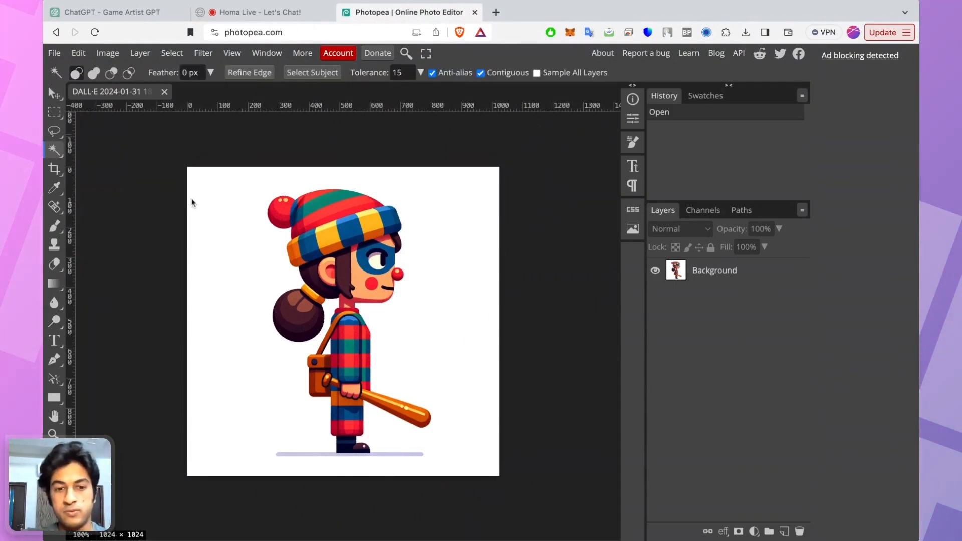
click(251, 297)
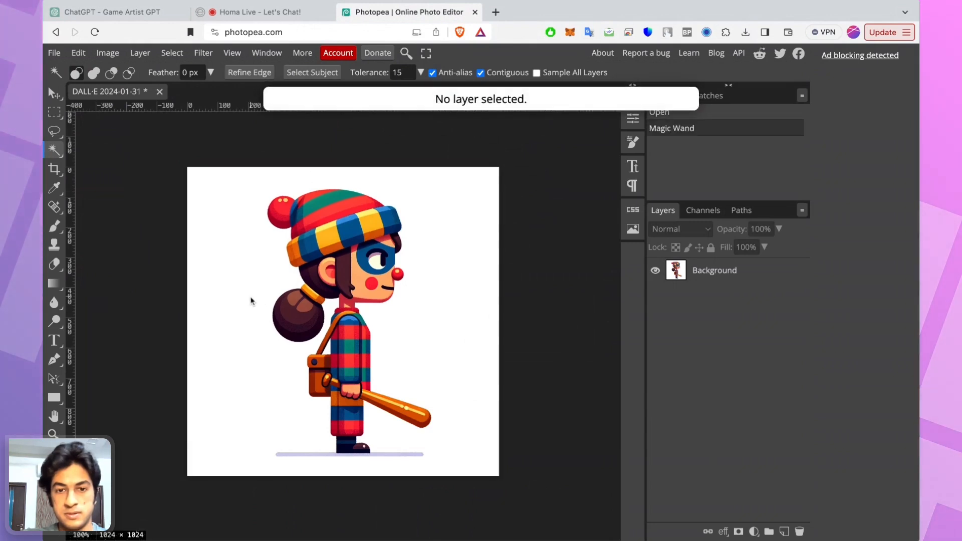
click(711, 271)
click(460, 318)
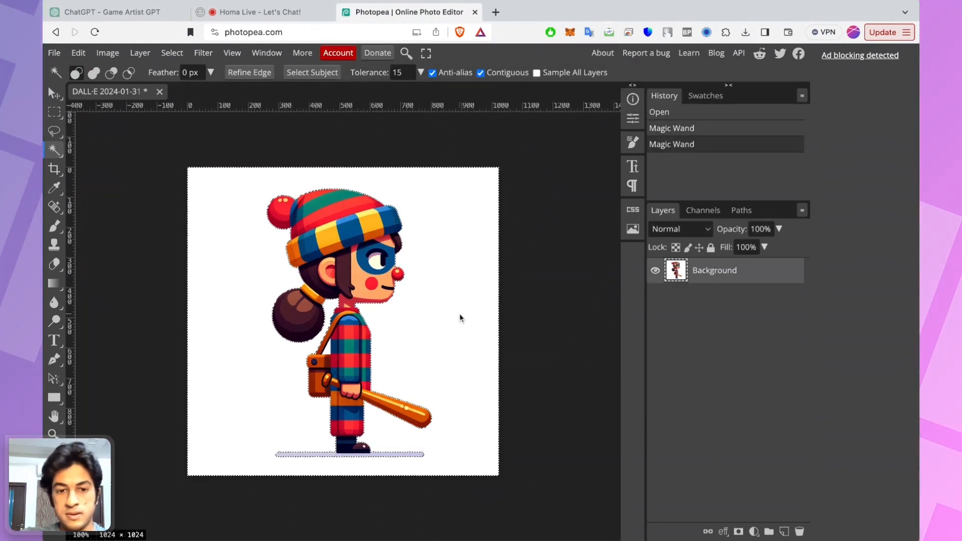
key(Delete)
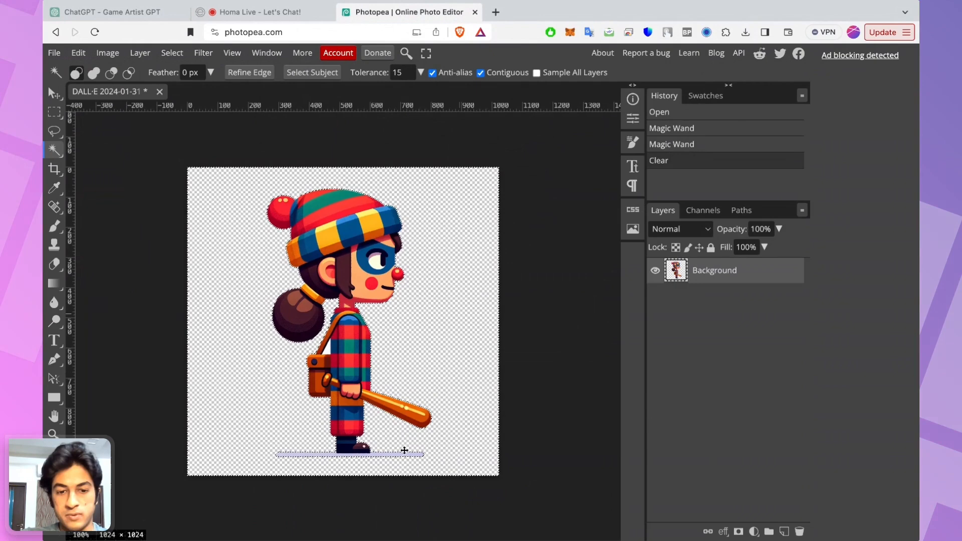
Step: Delete the lavender ground line under the robber's feet with the Magic Wand and clear the selection
click(405, 455)
key(Delete)
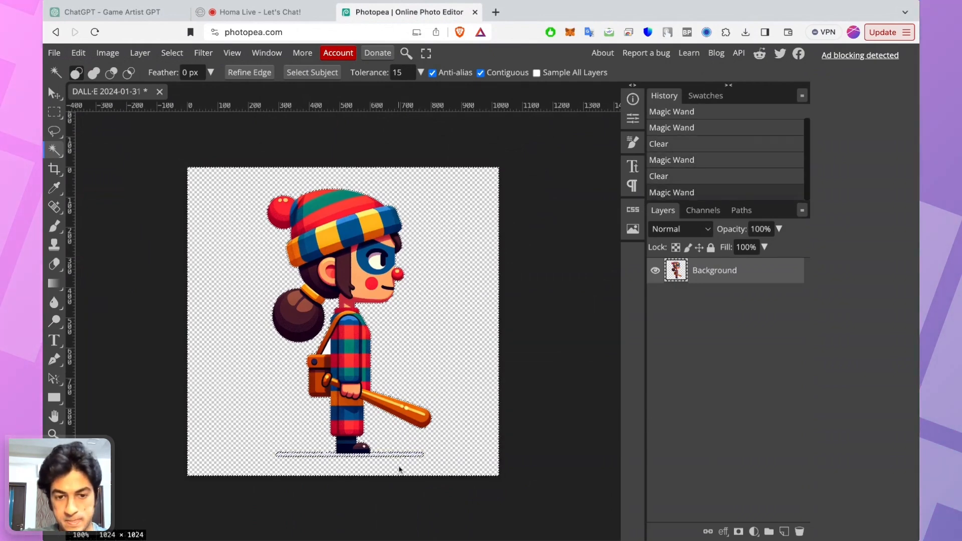
key(ctrl+d)
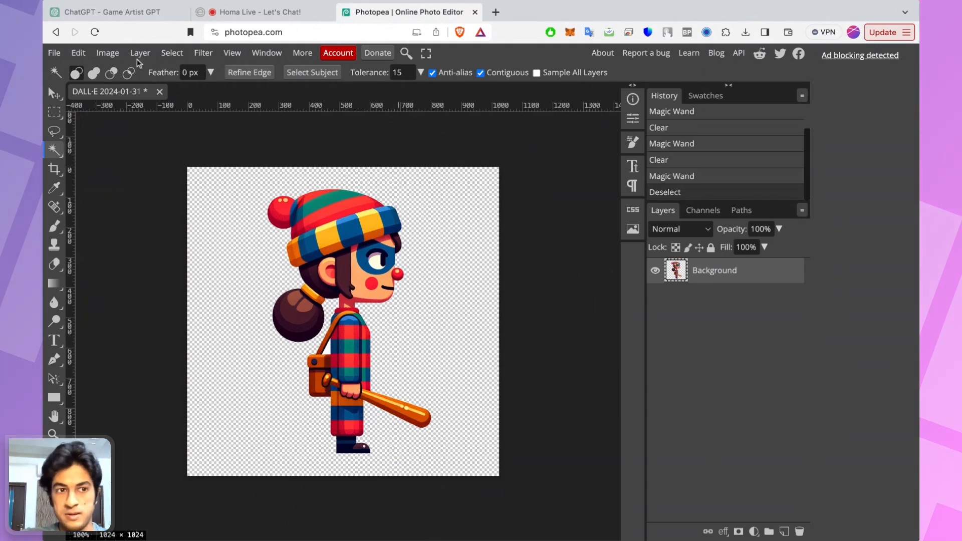
Step: Export the robber image as a 1024 × 1024 px PNG at 100% quality and dismiss the ad-blocker notice
click(54, 53)
mouse_move(85, 234)
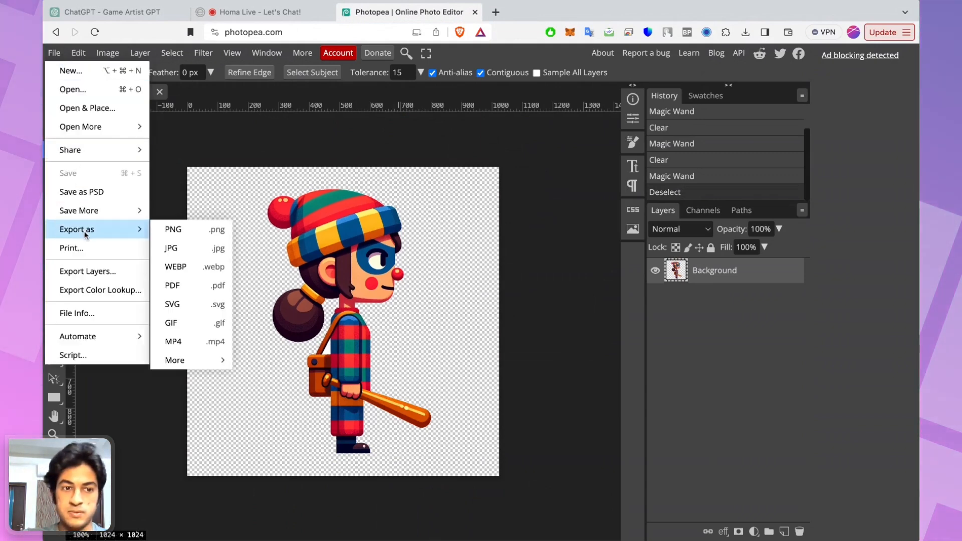
click(172, 230)
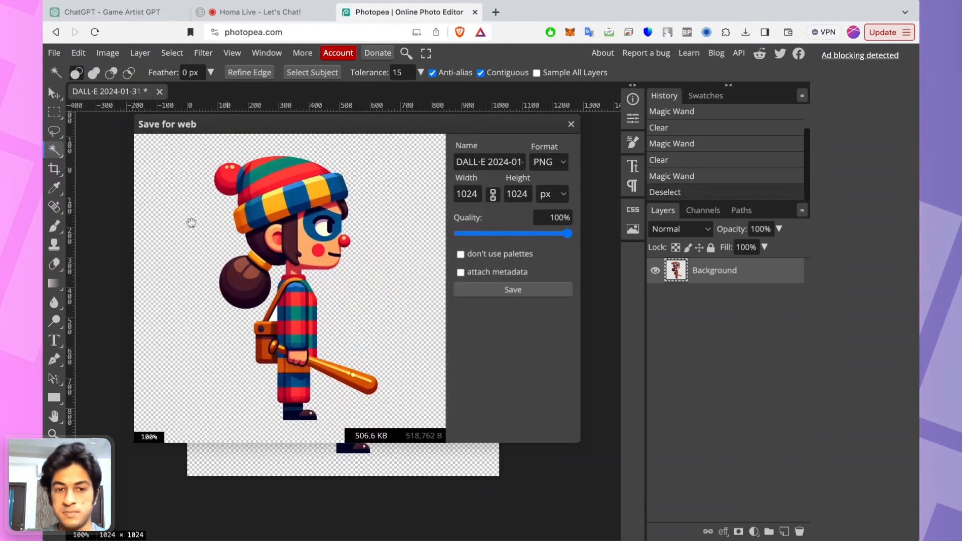
click(483, 294)
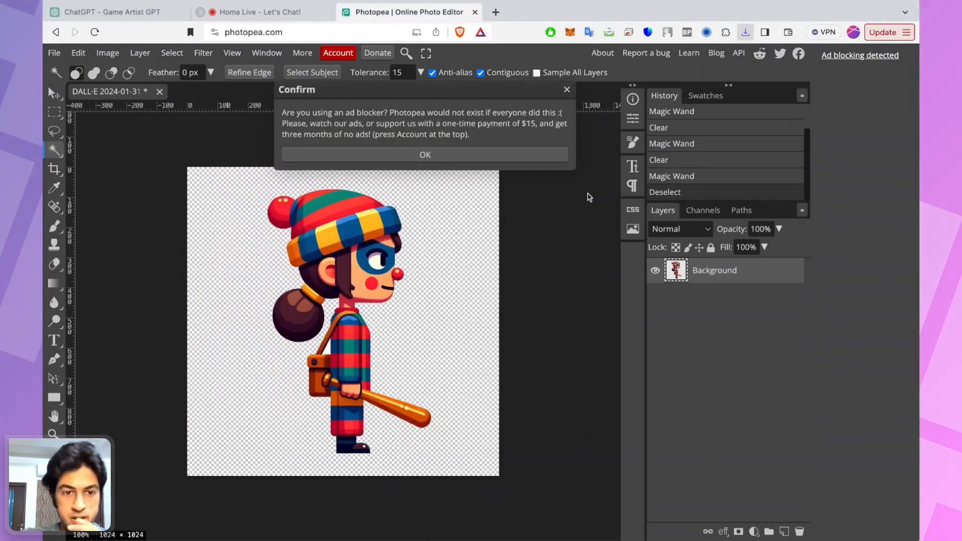
key(super+Tab)
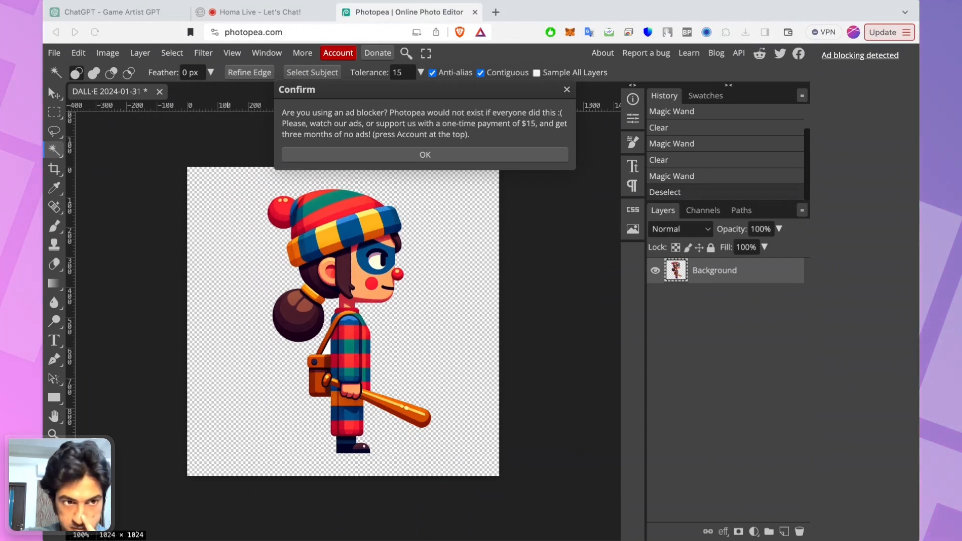
key(super+Tab)
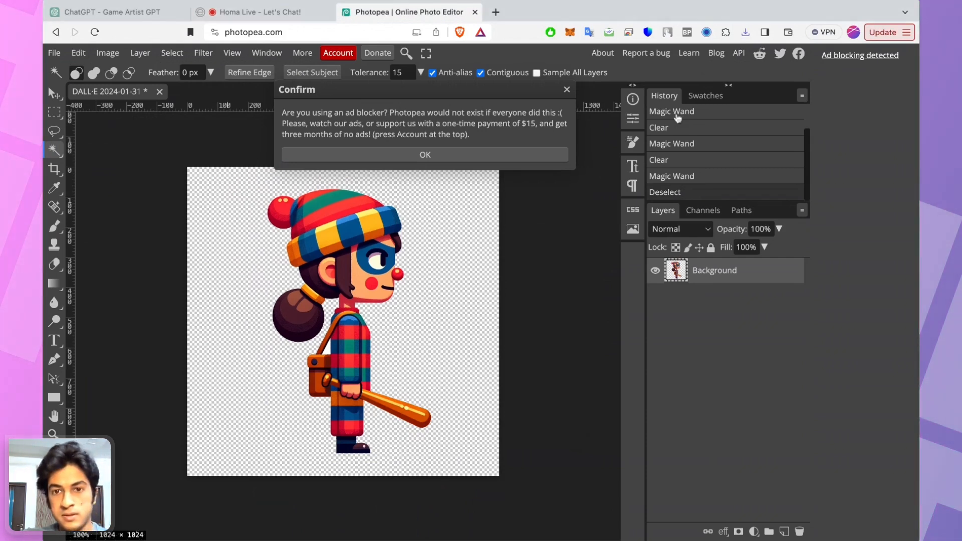
click(744, 40)
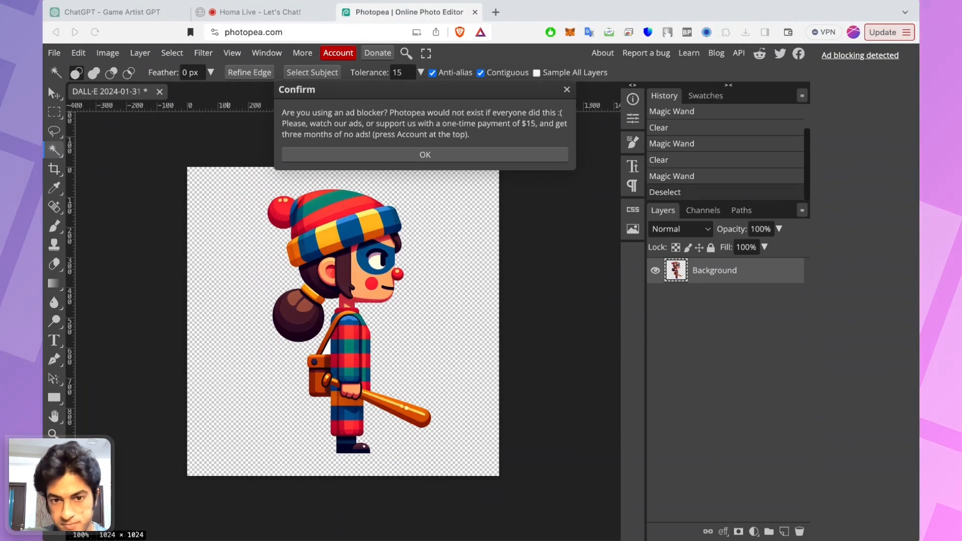
click(458, 155)
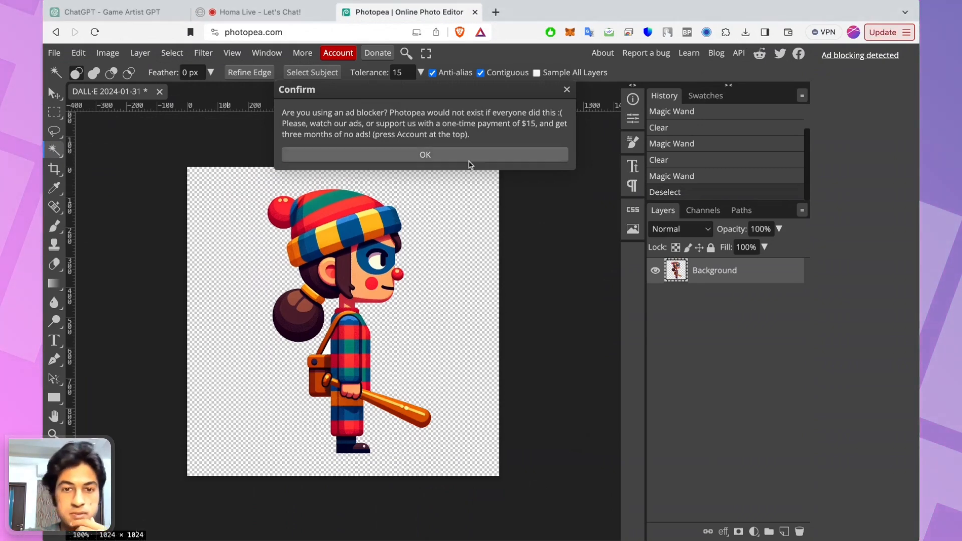
click(458, 156)
Step: Delete the leftover patch between the bag strap and the robber's back with the Magic Wand and clear the selection
click(328, 345)
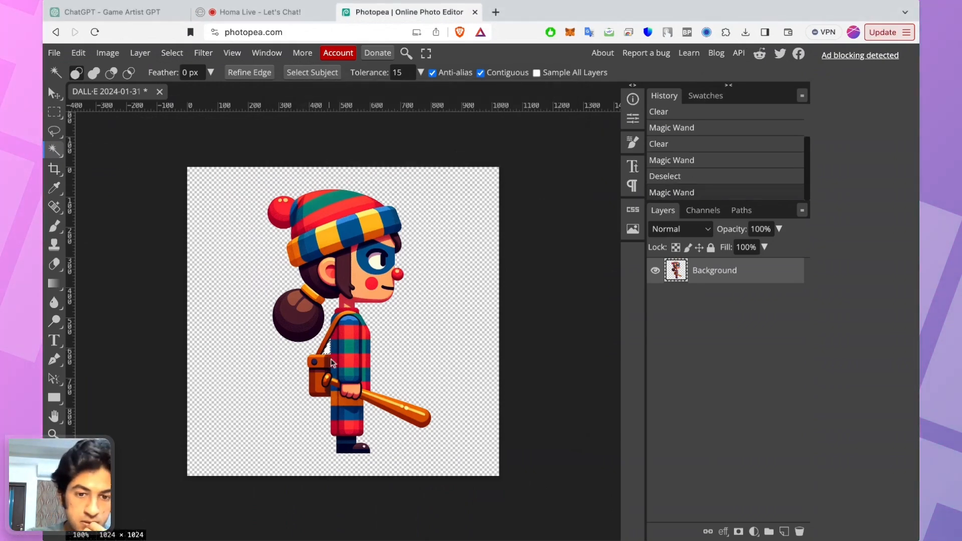
key(Delete)
key(ctrl+d)
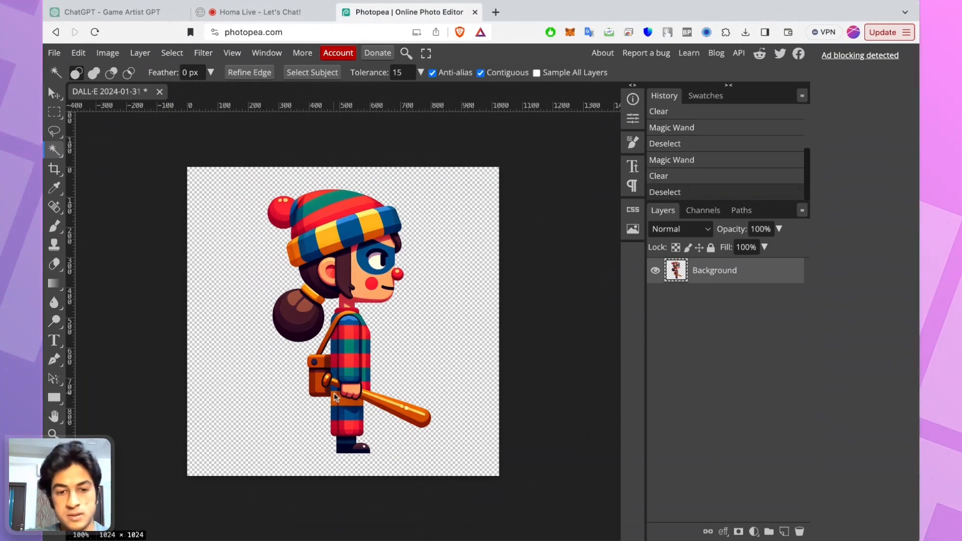
Step: Inspect the cleaned area around the bag strap and export the corrected robber as a 1024 × 1024 px PNG
scroll(329, 383, up, 6)
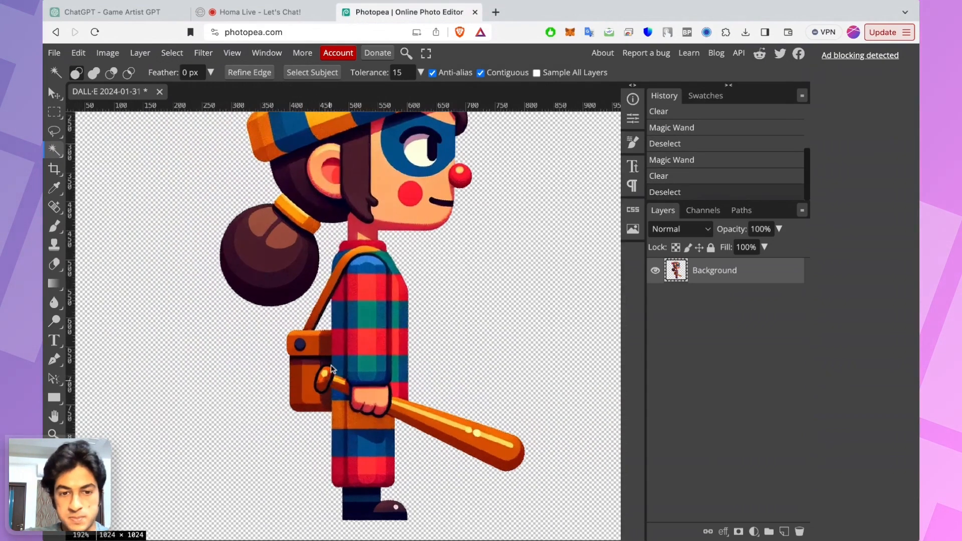
scroll(331, 369, up, 4)
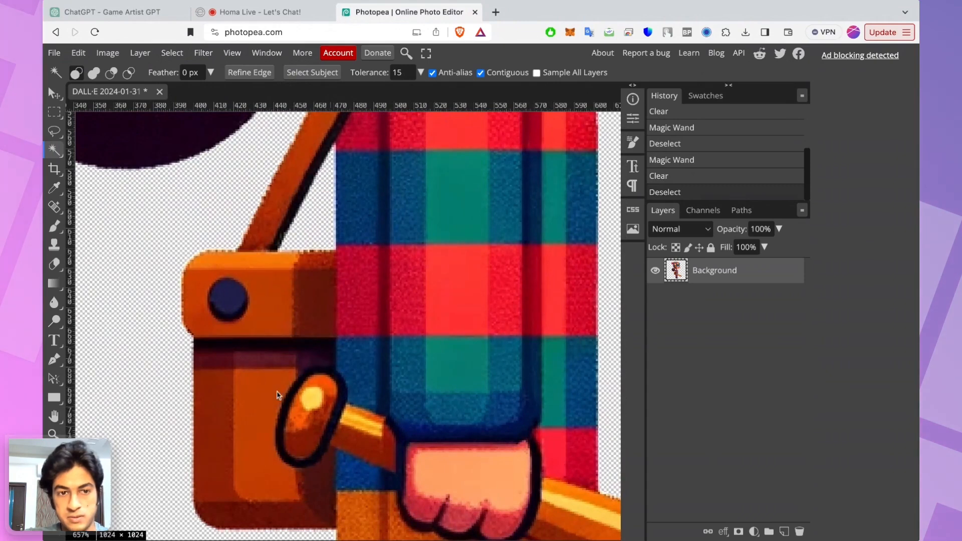
scroll(279, 395, up, 3)
click(50, 54)
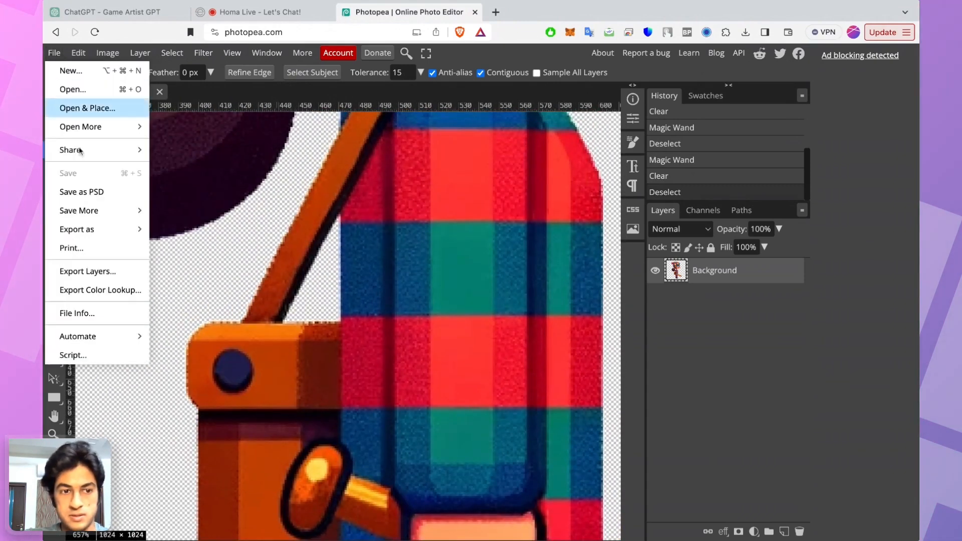
mouse_move(103, 231)
click(183, 233)
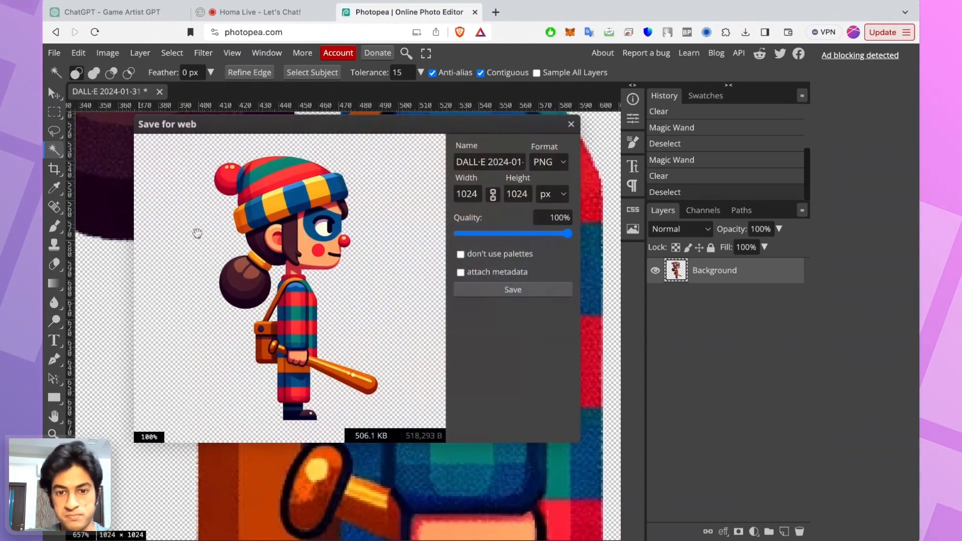
click(489, 295)
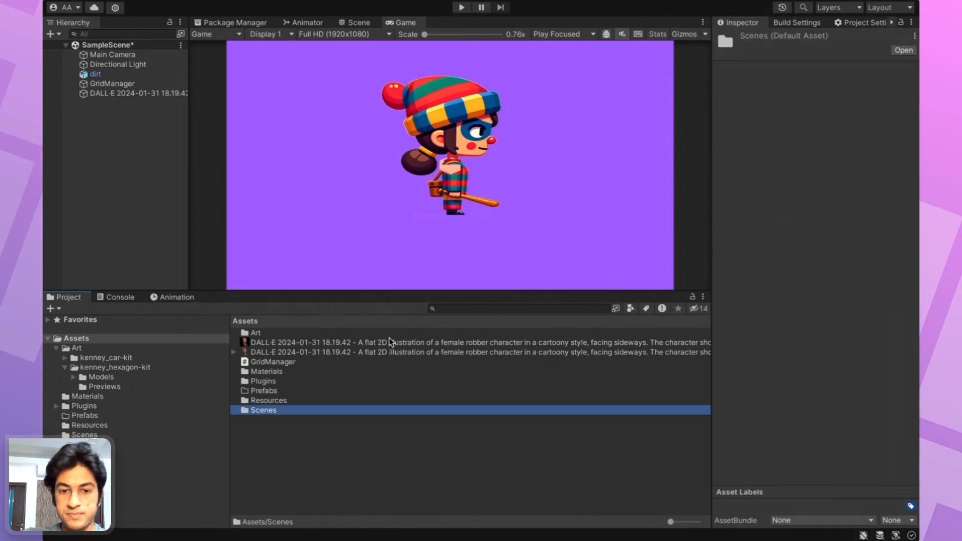
Step: In Unity, compare the two imported robber textures in the Assets folder
click(458, 341)
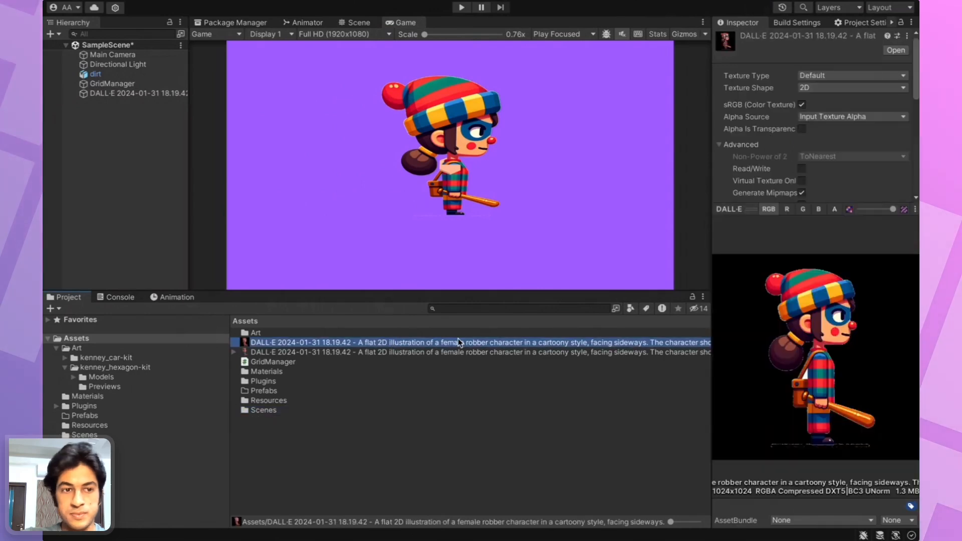
click(434, 353)
click(434, 343)
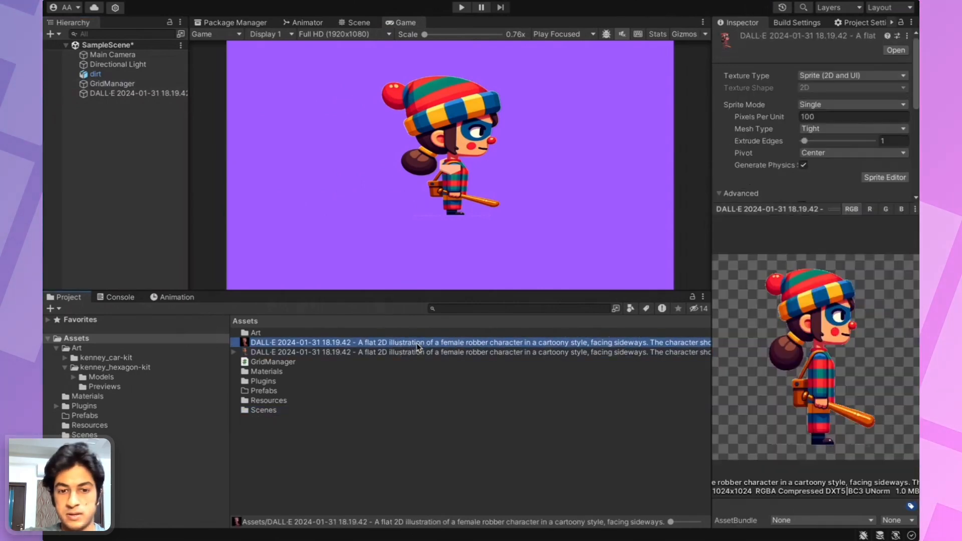
Step: Set the Main Camera's projection to Orthographic
click(129, 93)
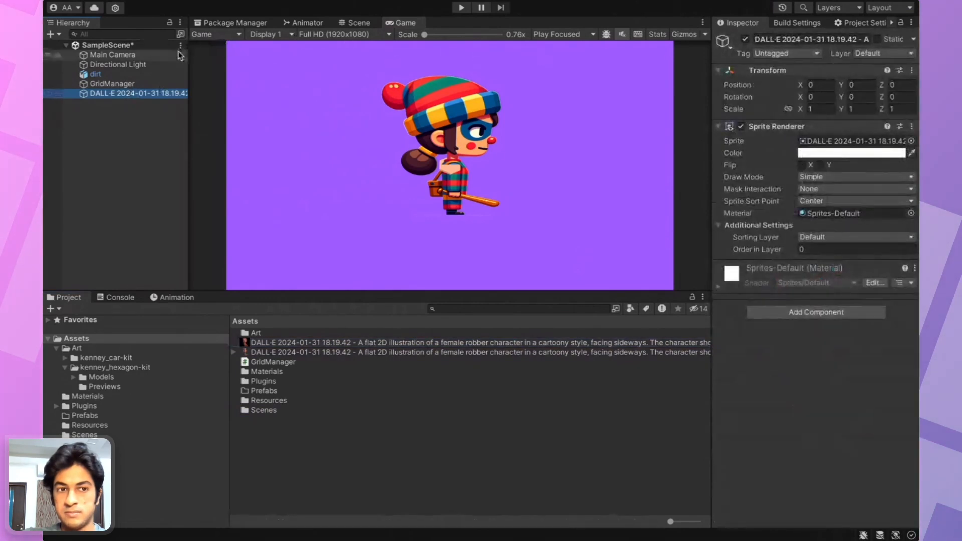
click(150, 55)
click(839, 186)
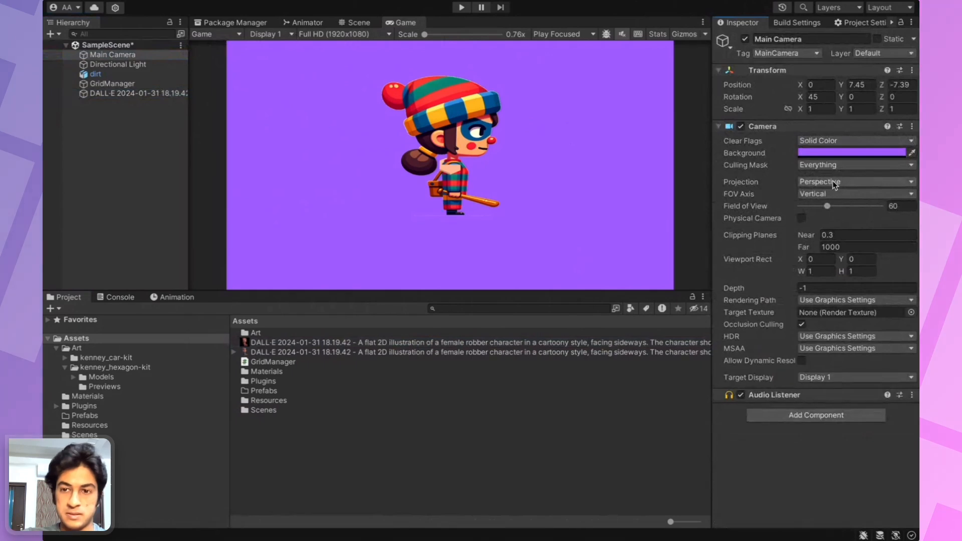
click(835, 184)
click(834, 197)
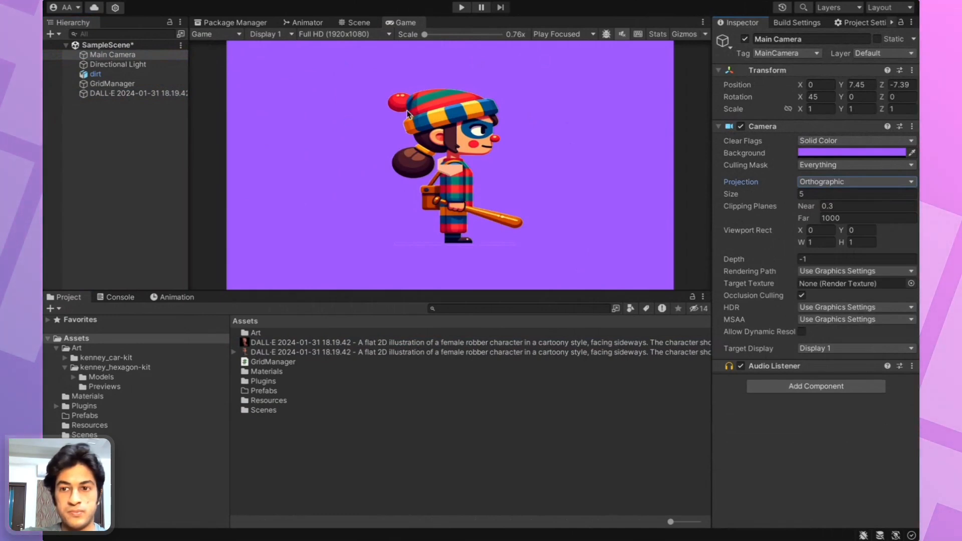
Step: Set the Main Camera's X rotation to 0 and its Y position to 0.15 to frame the robber sprite
click(821, 97)
text(0)
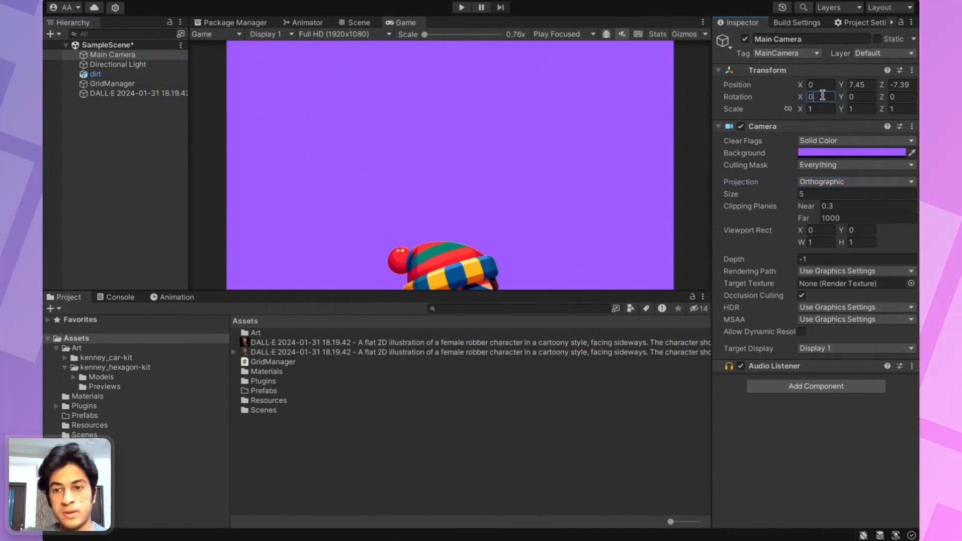
drag(842, 85, 691, 89)
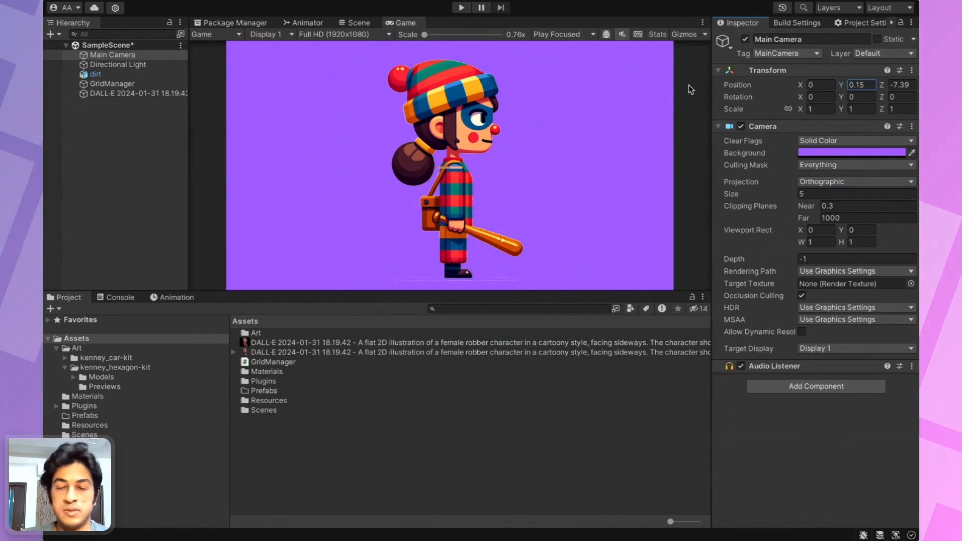
Step: Switch to the Game Artist GPT chat in the browser, examine the running-pose robber image enlarged, and close the enlarged view
key(ctrl+Right)
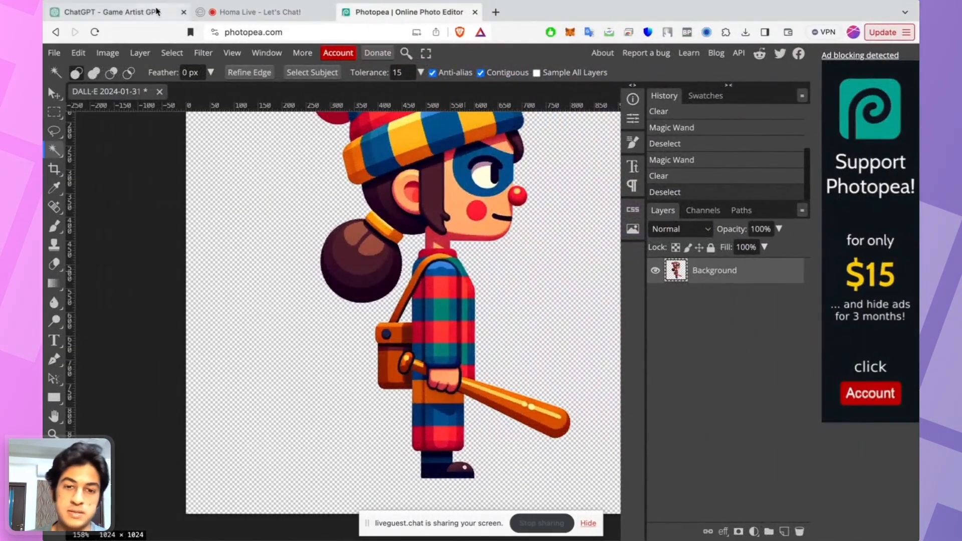
click(108, 12)
scroll(250, 254, down, 2)
scroll(251, 254, down, 6)
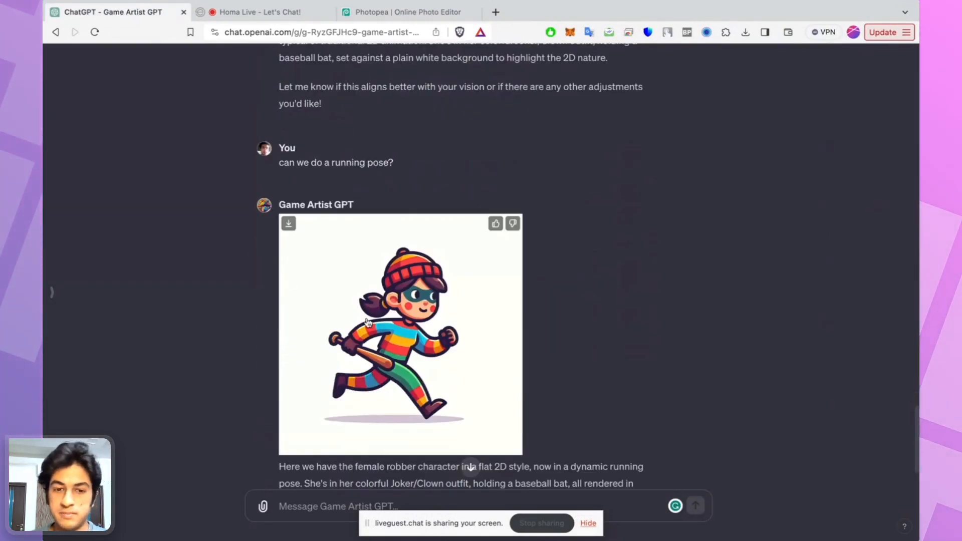
scroll(367, 322, down, 2)
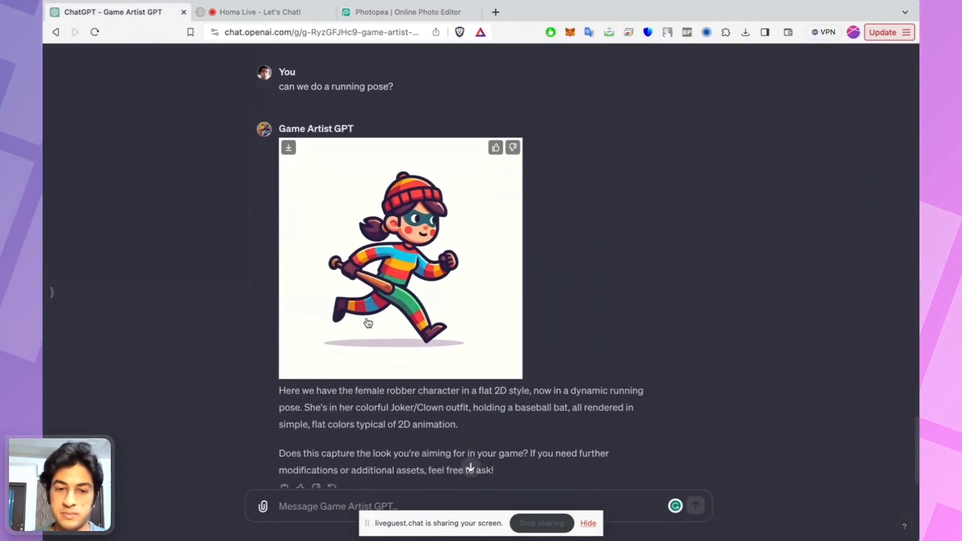
click(369, 318)
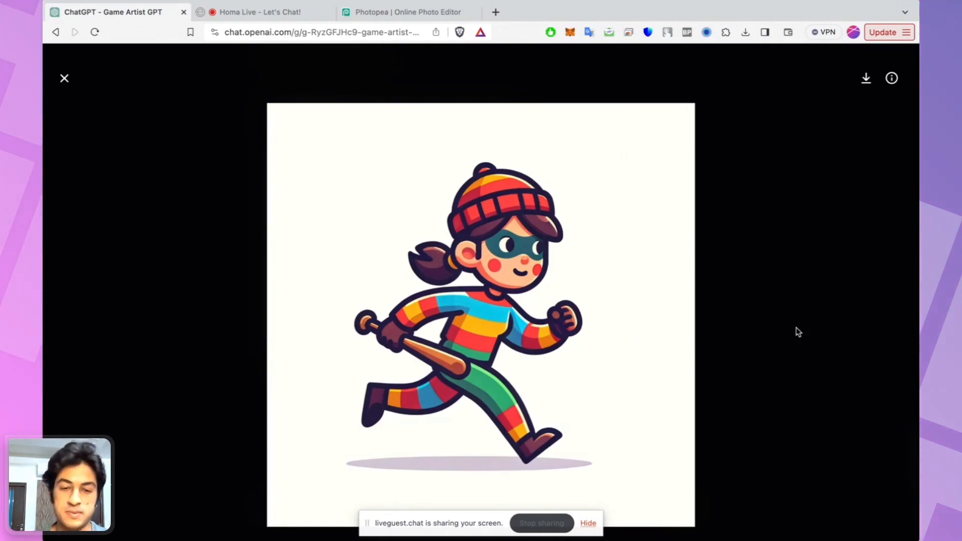
click(64, 78)
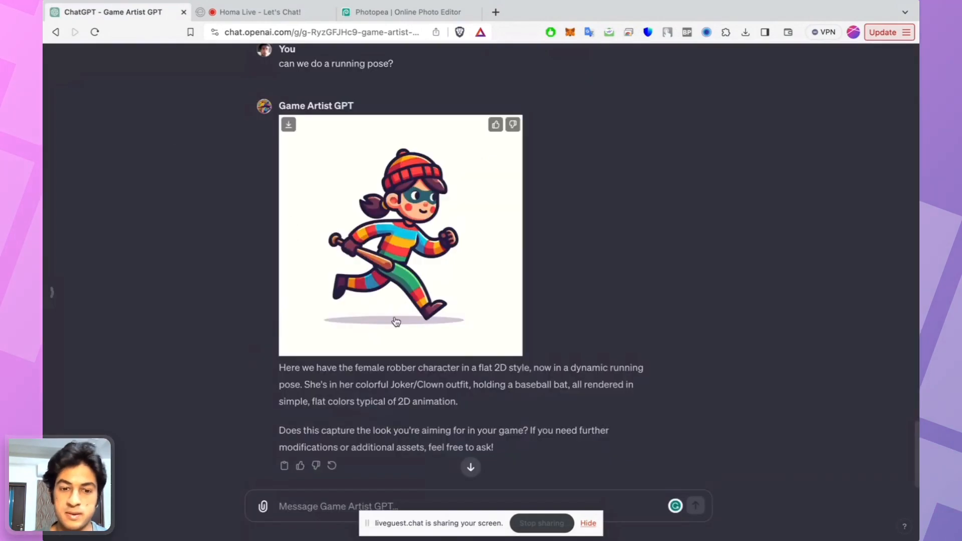
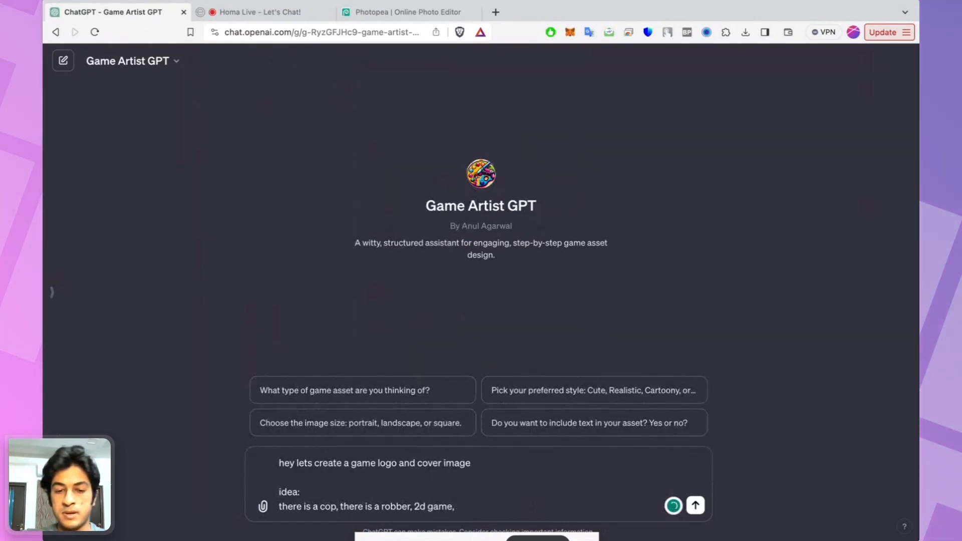
Step: Complete the game logo and cover image request with "robber is escaping from the cop" and send it to Game Artist GPT
text(robber is escap)
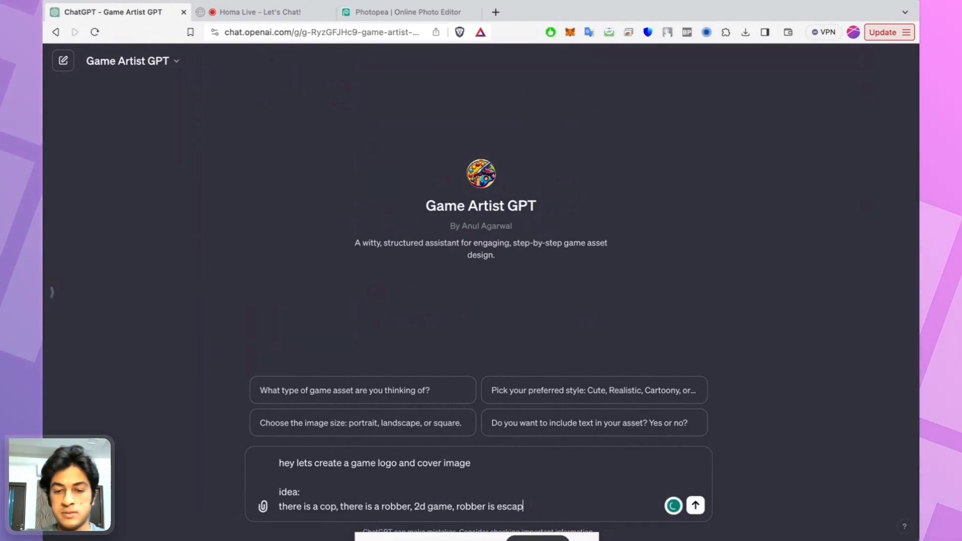
text(ing from the cop)
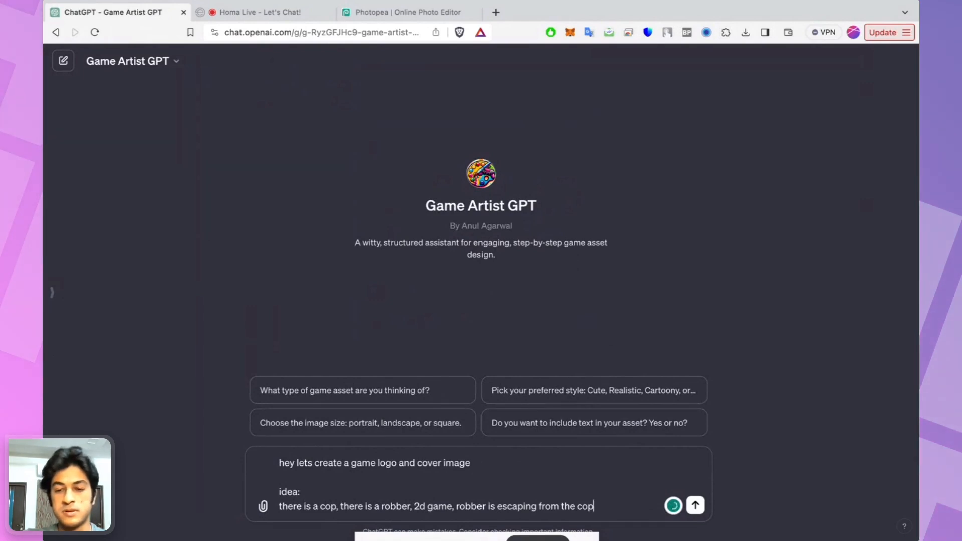
key(Return)
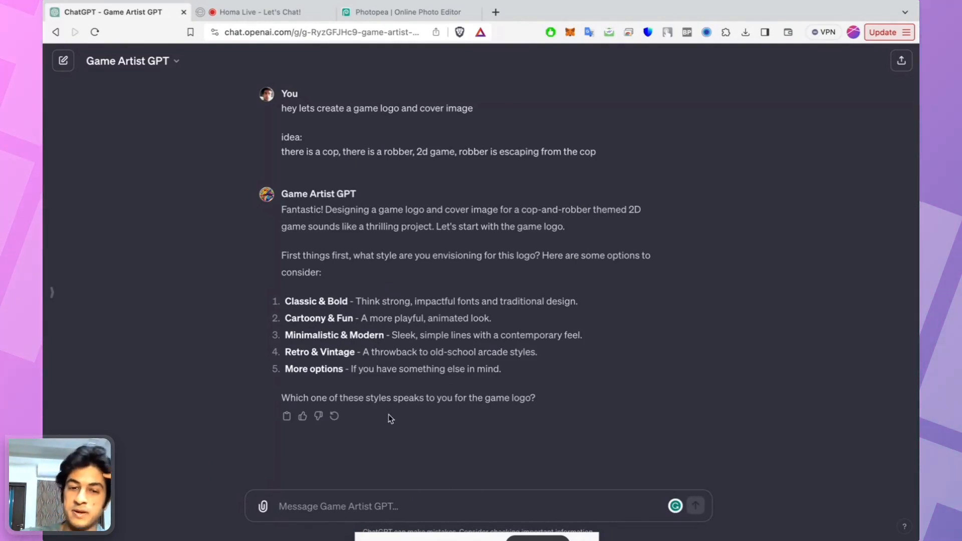
Step: Ask for more logo styles with option 5 and choose option 2, Noir & Mysterious
text(5)
key(BackSpace)
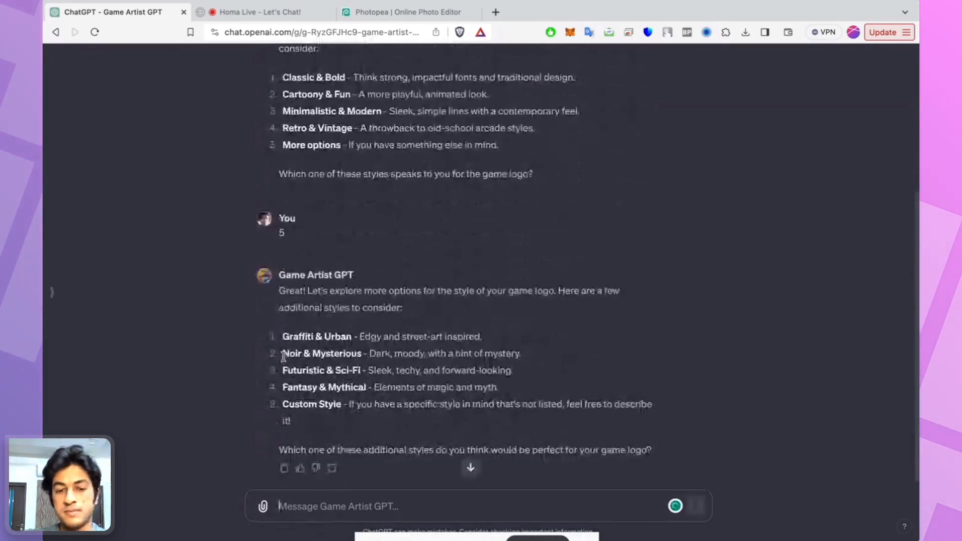
text(2)
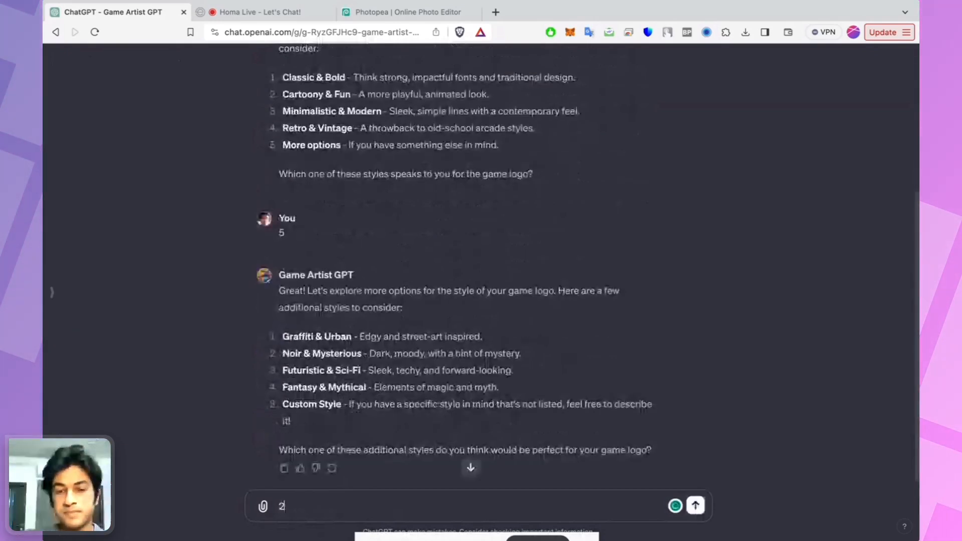
key(Return)
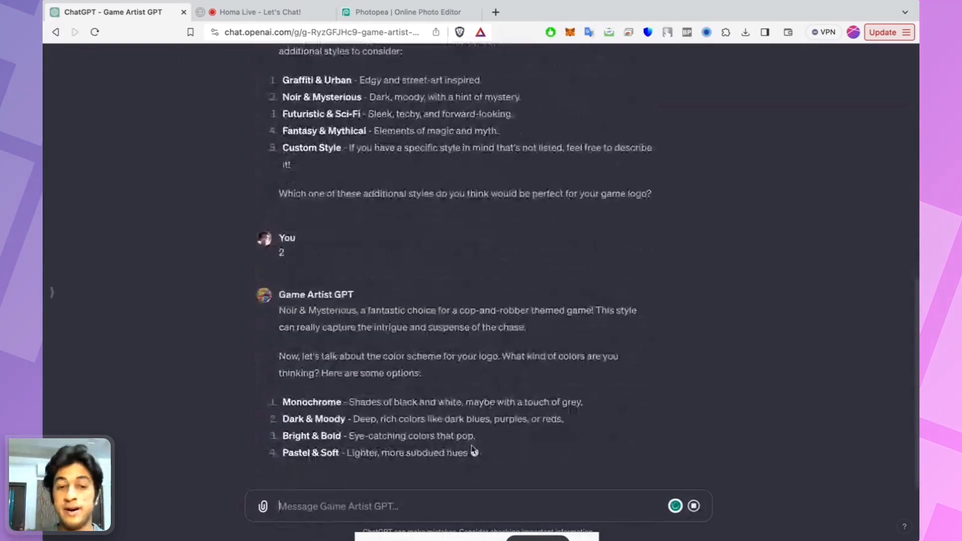
Step: Answer the color scheme question with option 2, Dark & Moody
text(w)
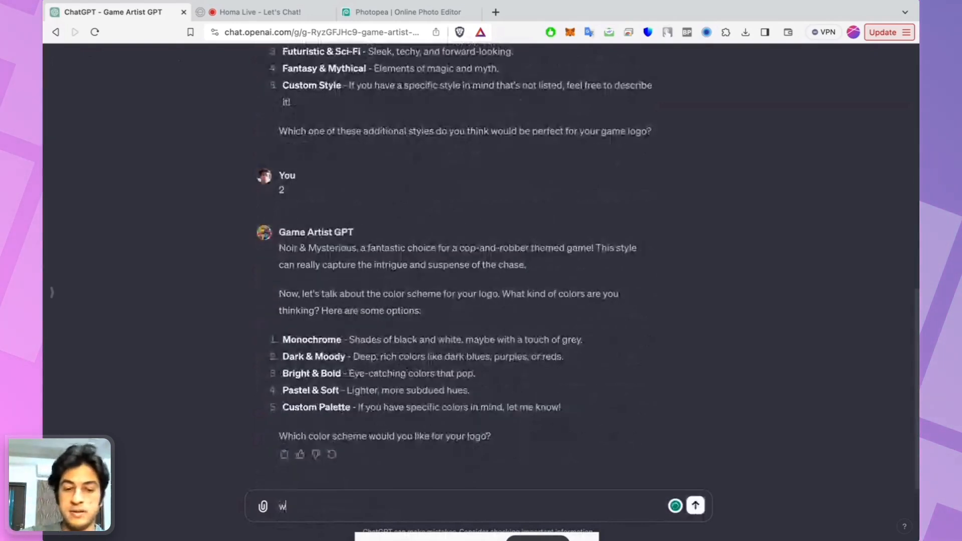
key(BackSpace)
text(2)
key(Return)
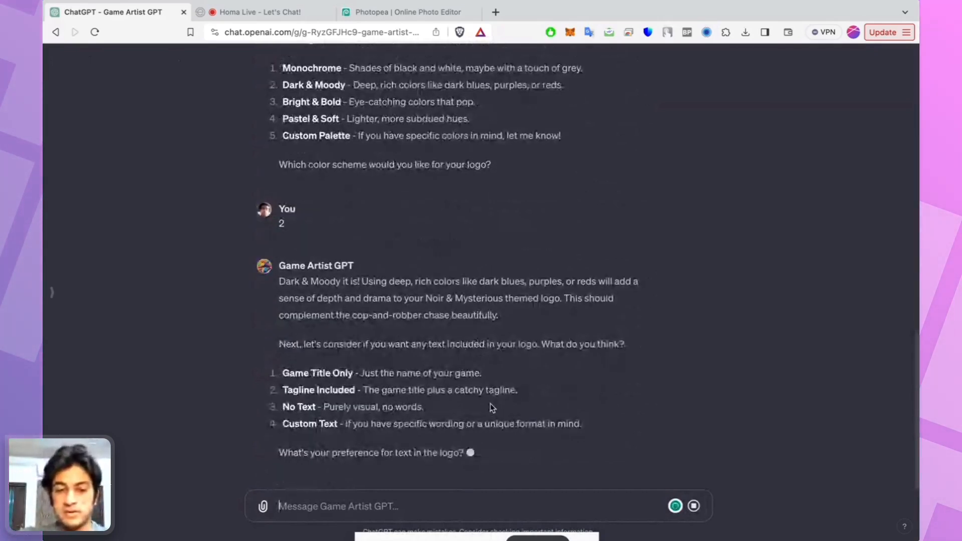
Step: Answer the logo text question with option 1 and the title "Chasing Robbers", and choose imagery option 3, Loot Bags or Masks
text(1)
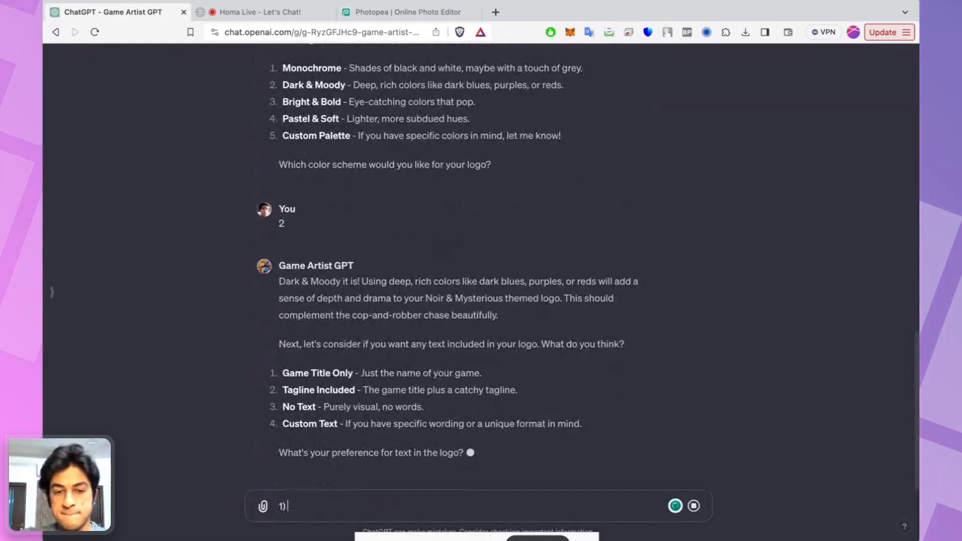
text() "Cops)
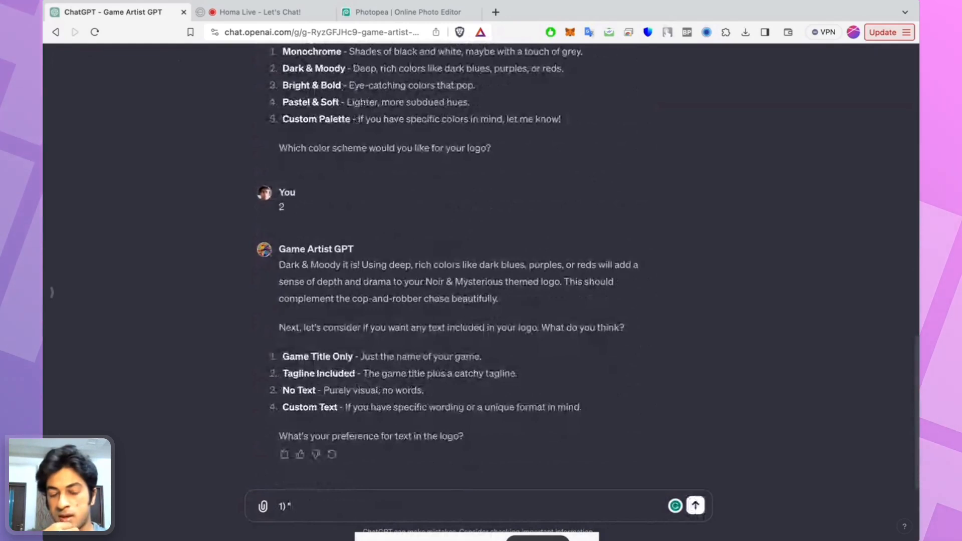
text(Chasing)
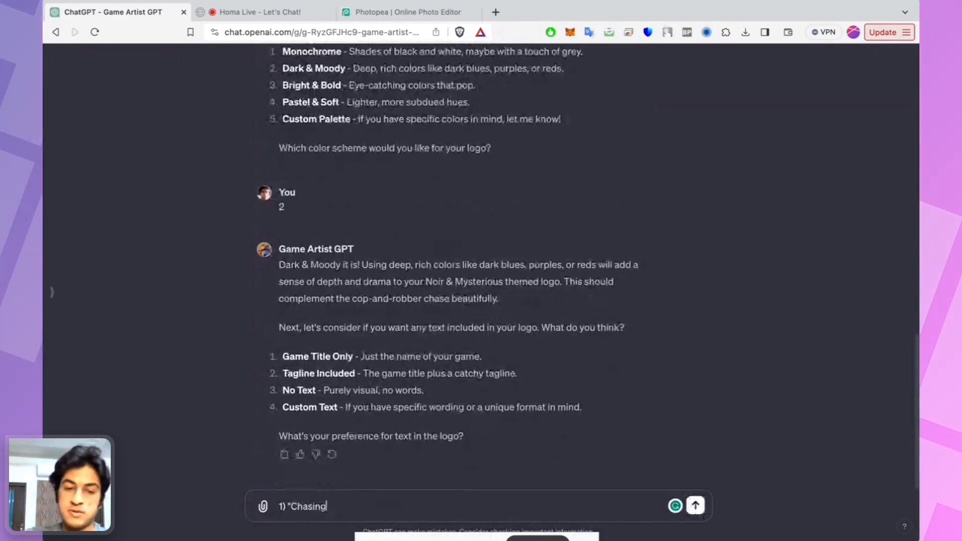
text( Rob)
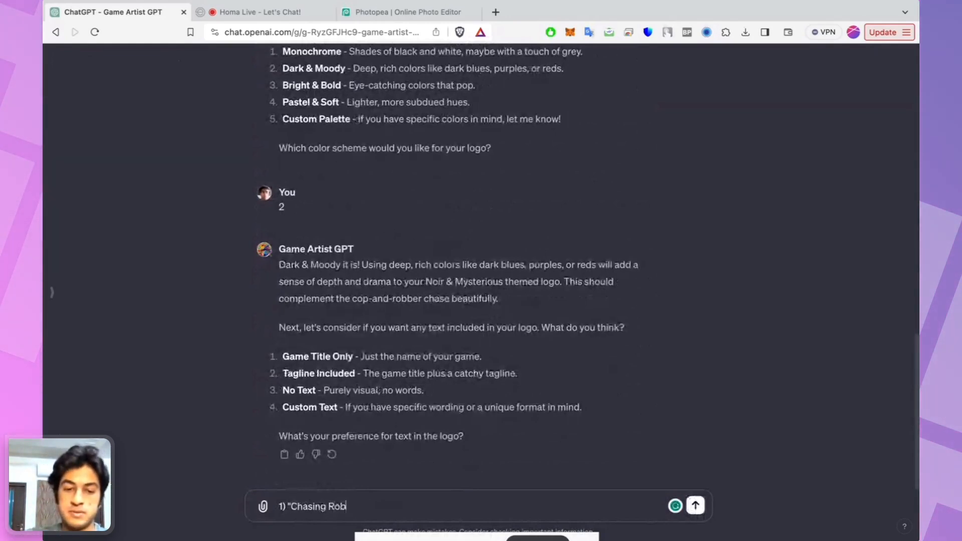
text(bers)
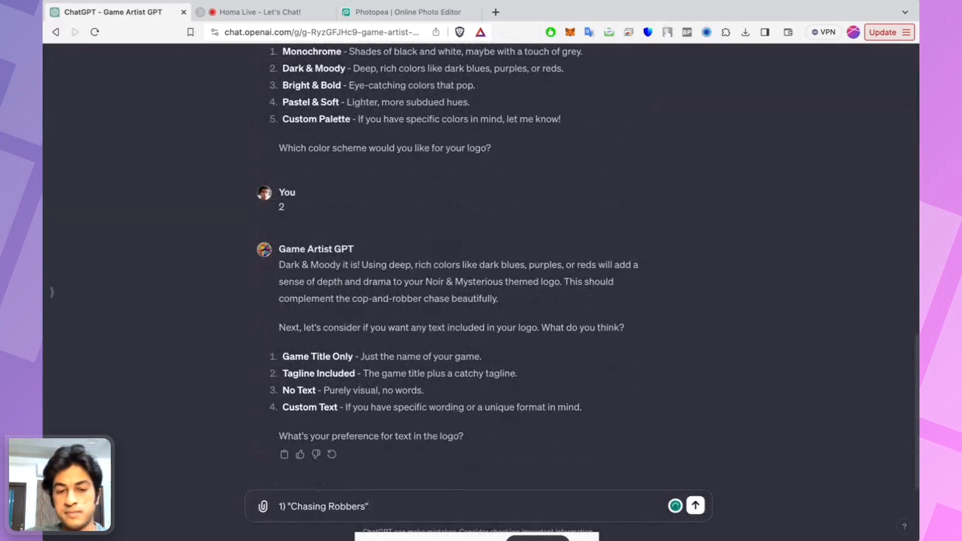
key(Return)
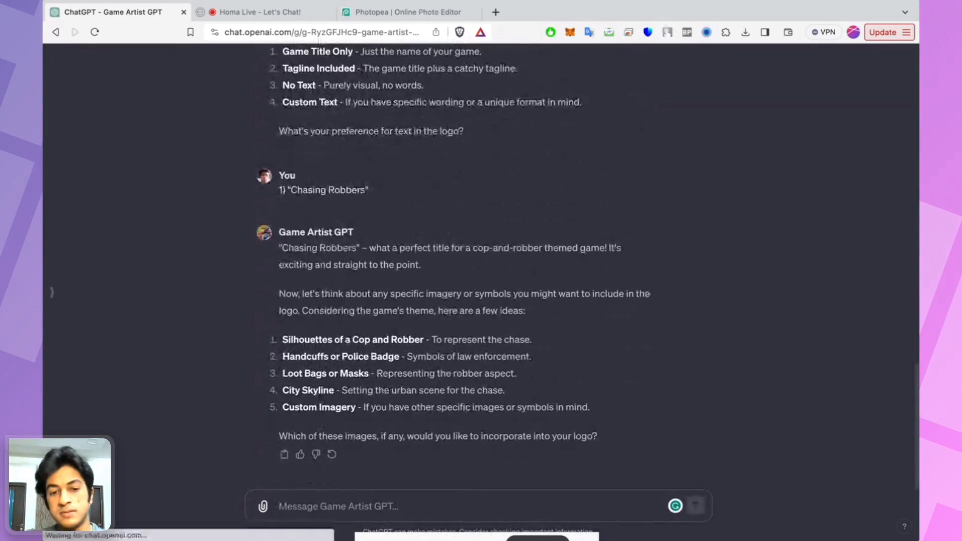
key(Return)
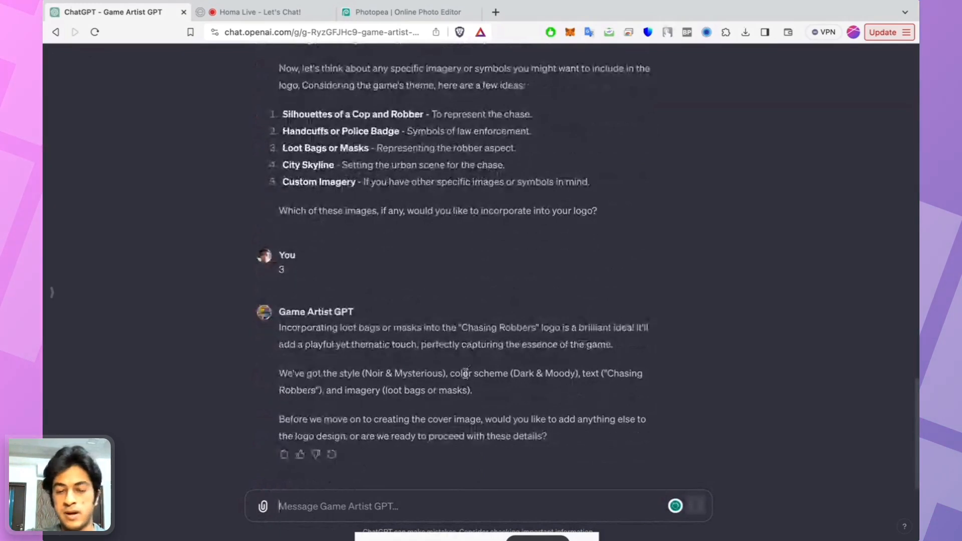
Step: Add the logo details "2D design, flat, thriller gameplay" and send the request "lets first generate the logo"
text(Fi)
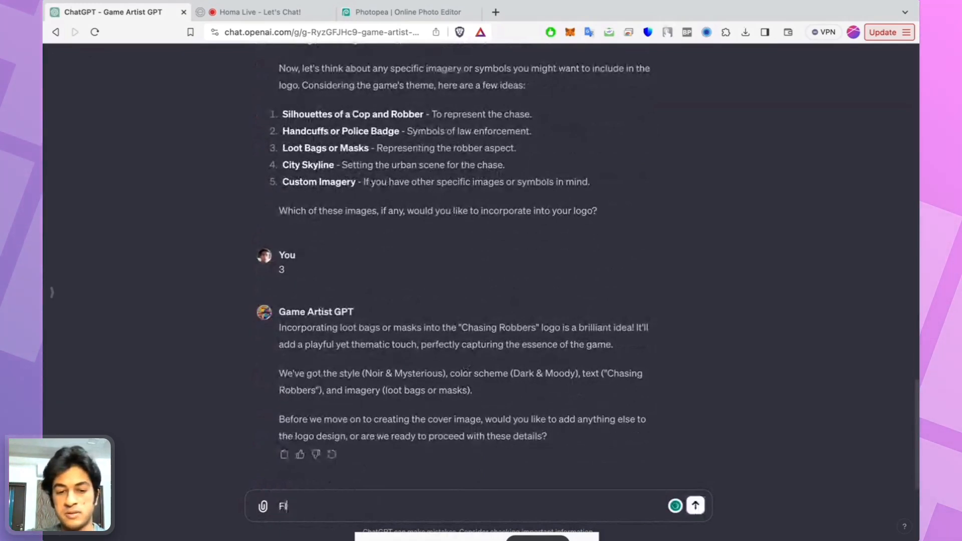
key(BackSpace)
key(BackSpace)
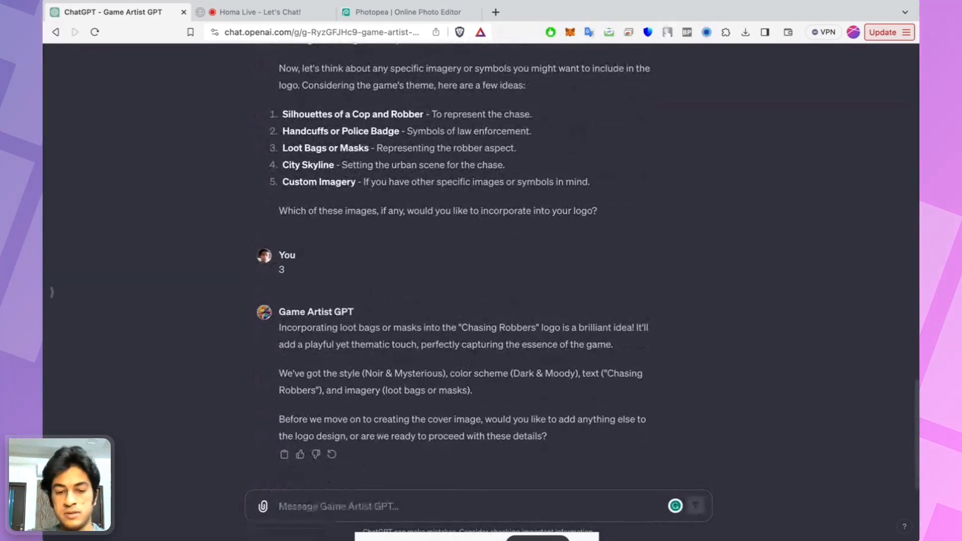
text(2D design, flat, thri)
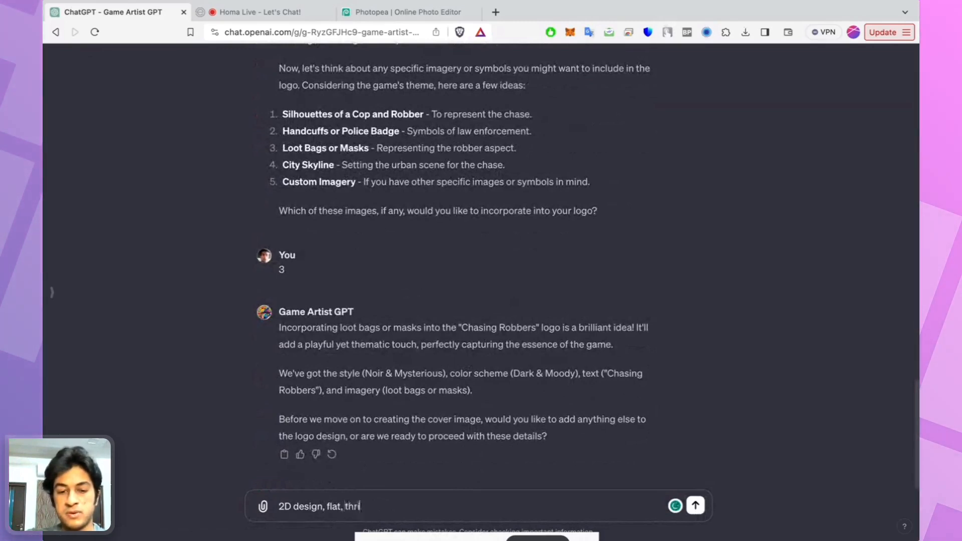
text(ller gameplay)
key(Return)
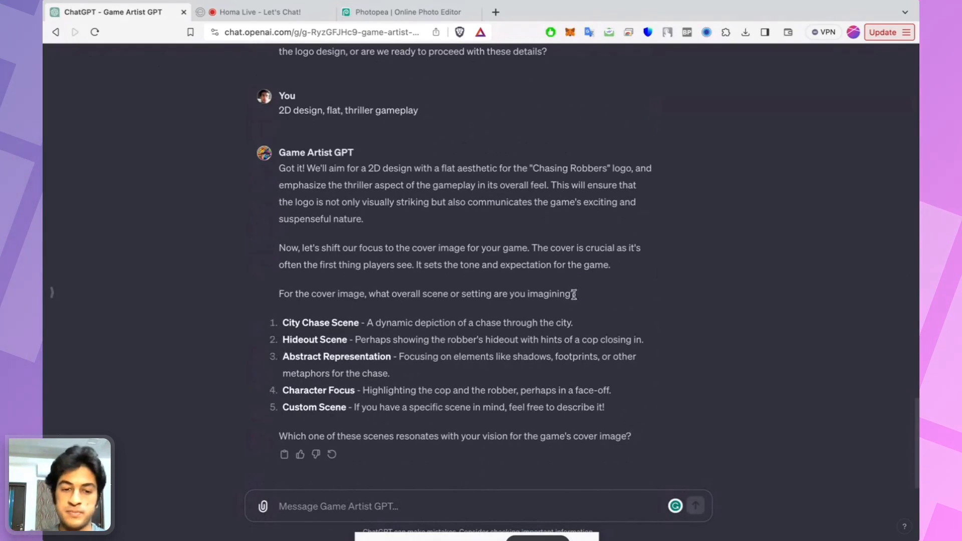
text(lets first generate the logo)
key(Return)
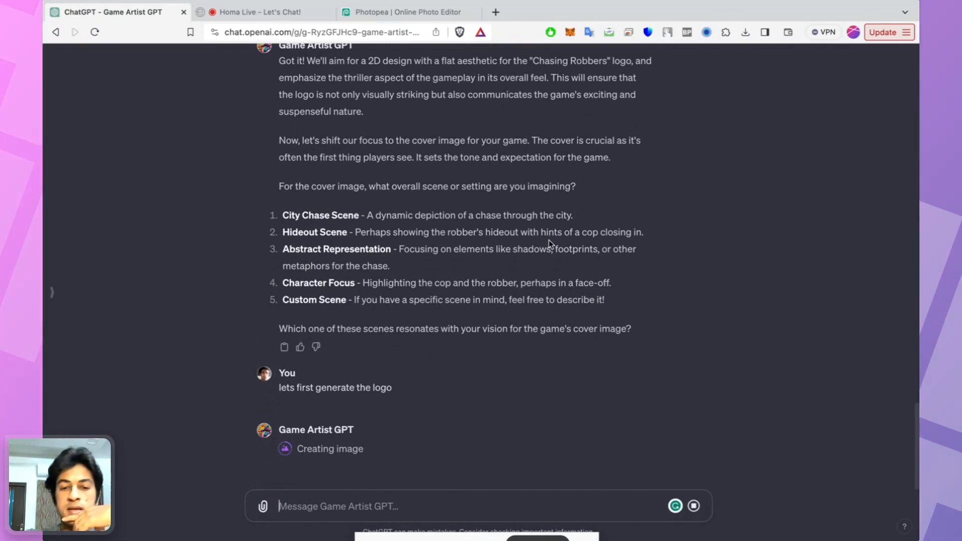
Step: Read the cover image question and its scene options, including City Chase Scene and Hideout Scene, while the logo is being created
scroll(549, 239, up, 2)
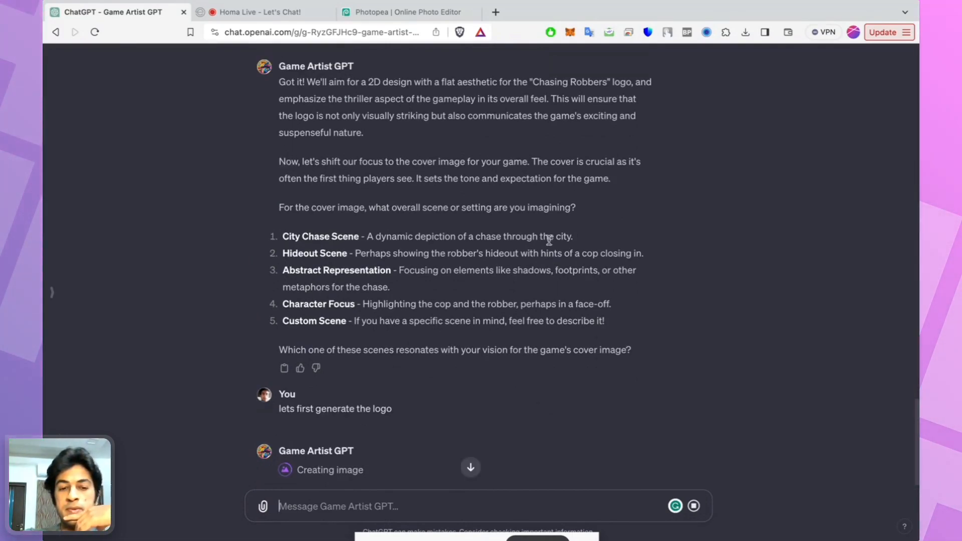
scroll(547, 241, up, 1)
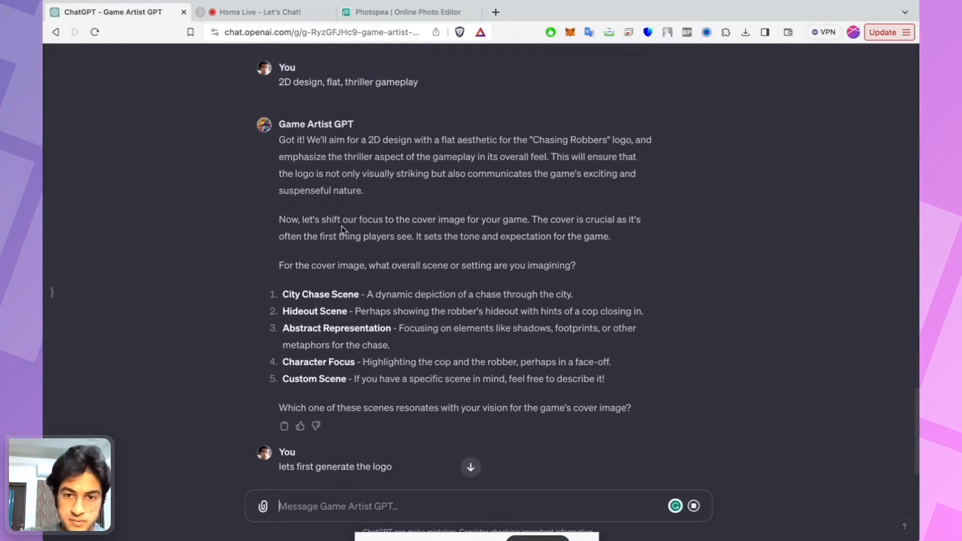
drag(273, 226, 489, 237)
click(434, 266)
drag(310, 261, 509, 263)
drag(421, 266, 573, 270)
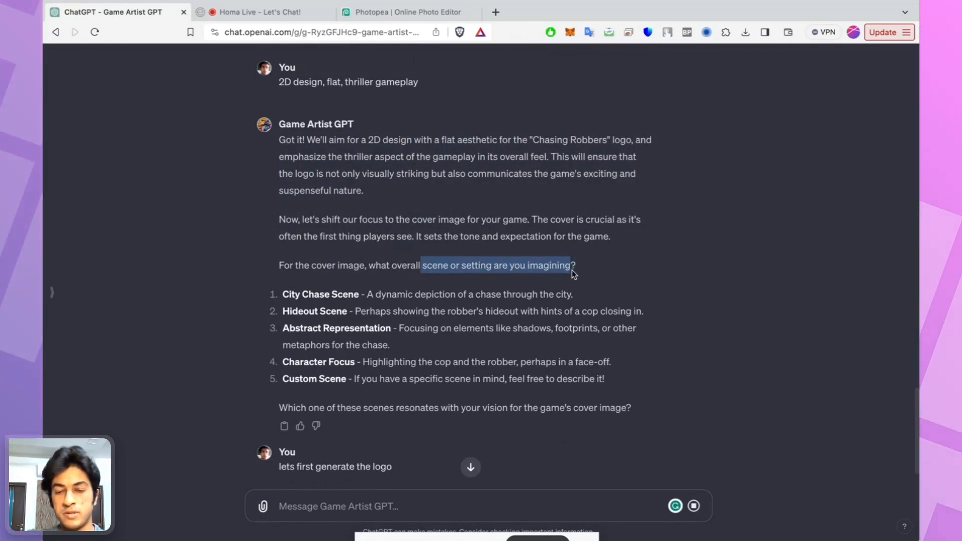
click(573, 269)
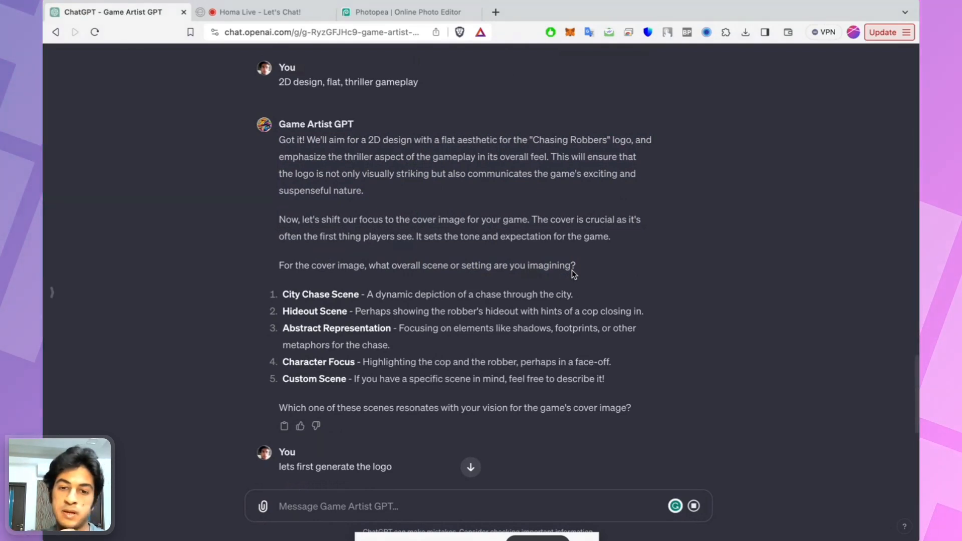
drag(281, 293, 347, 291)
click(345, 297)
double_click(306, 310)
Step: Examine the generated "Chasing Robbers" logo and its accompanying description in the chat
scroll(369, 357, down, 1)
scroll(369, 357, down, 6)
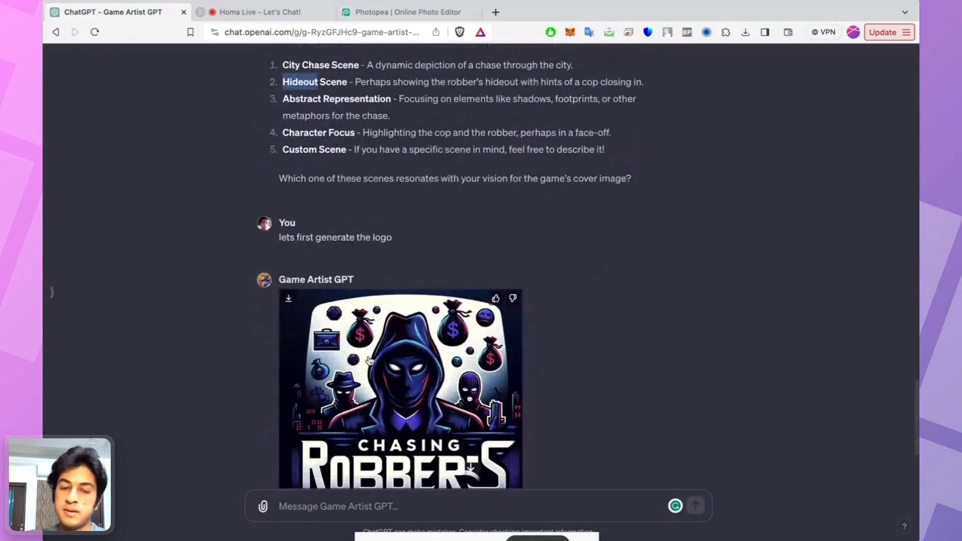
scroll(369, 360, down, 2)
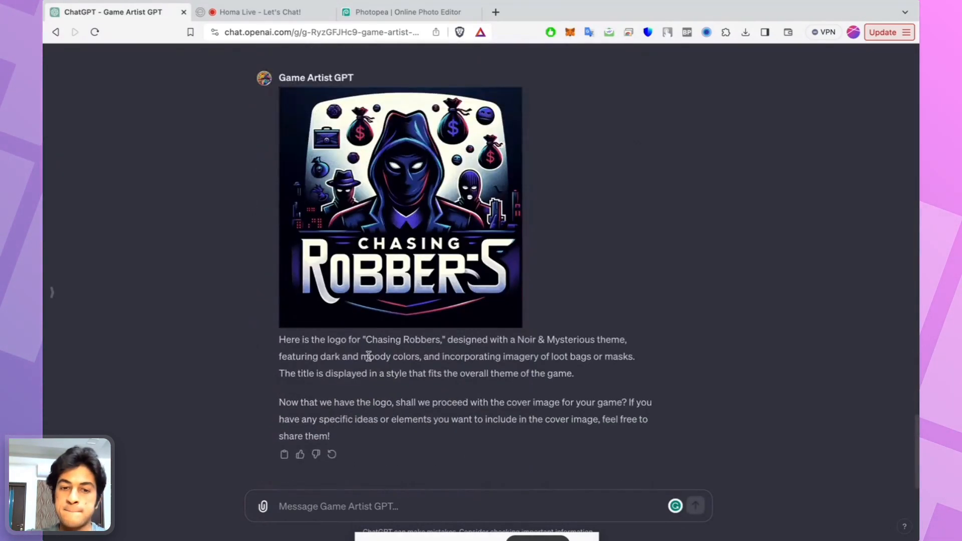
scroll(369, 360, up, 1)
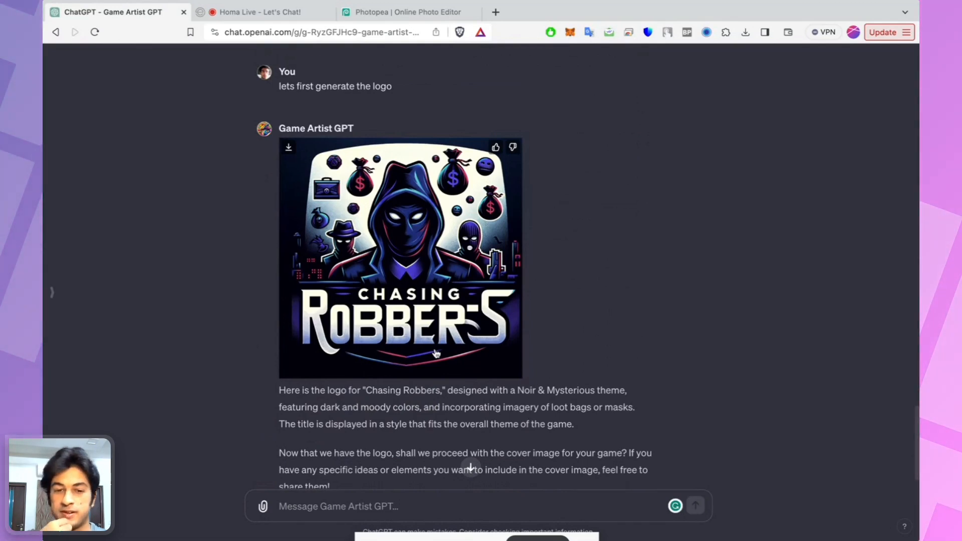
scroll(436, 353, down, 2)
scroll(436, 354, up, 2)
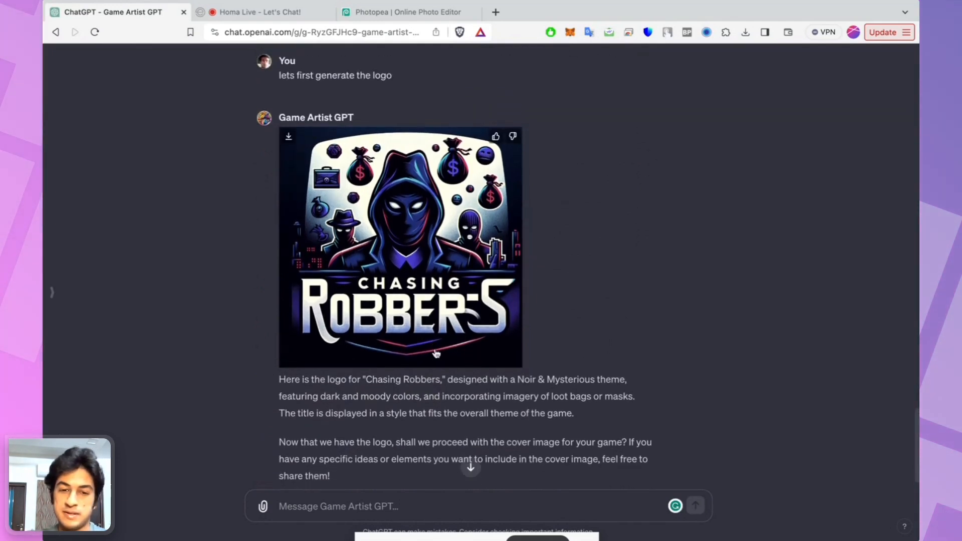
scroll(436, 353, up, 2)
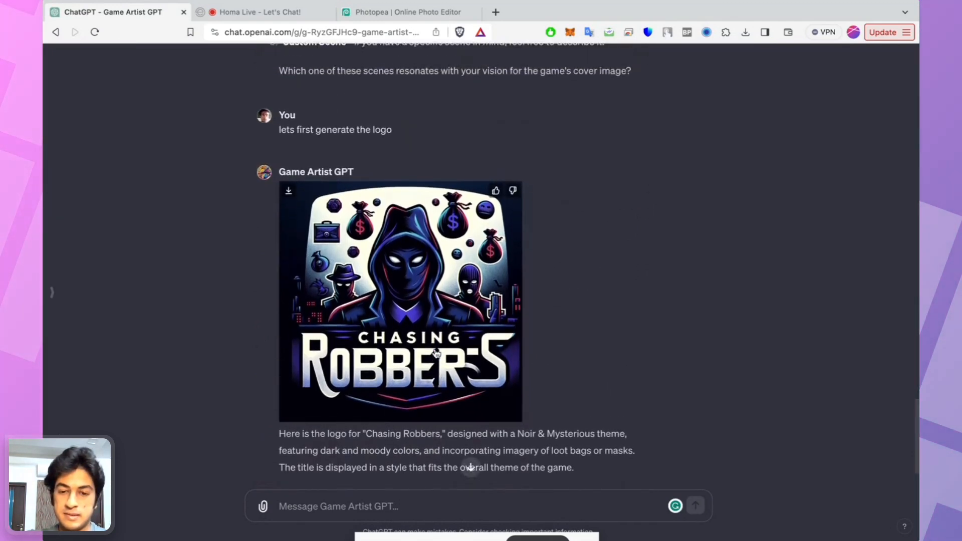
scroll(436, 353, down, 4)
scroll(436, 343, up, 2)
mouse_move(436, 344)
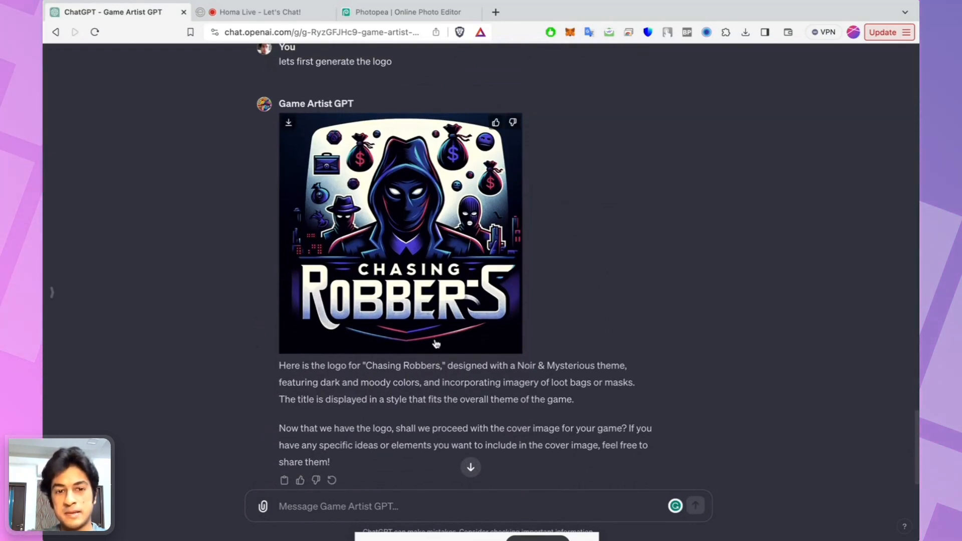
scroll(436, 344, down, 1)
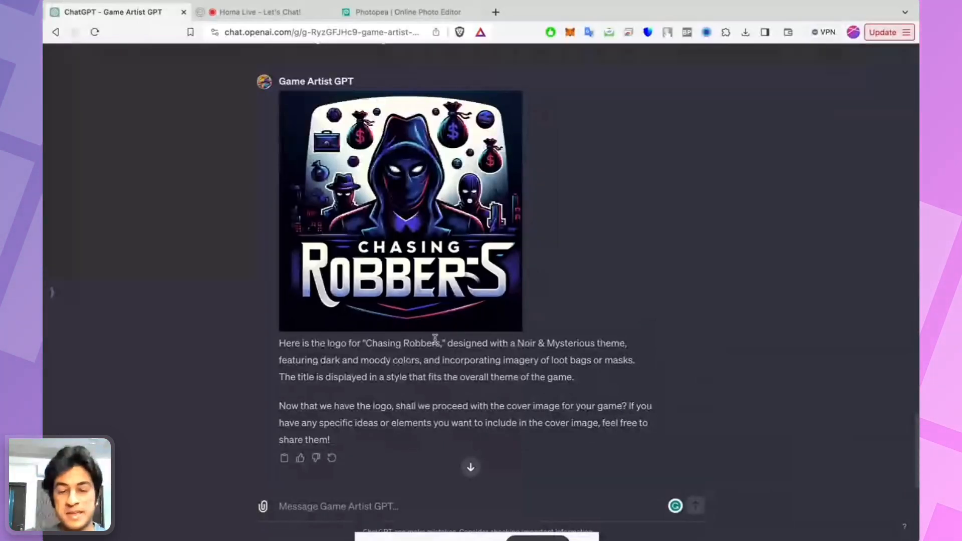
scroll(436, 351, up, 1)
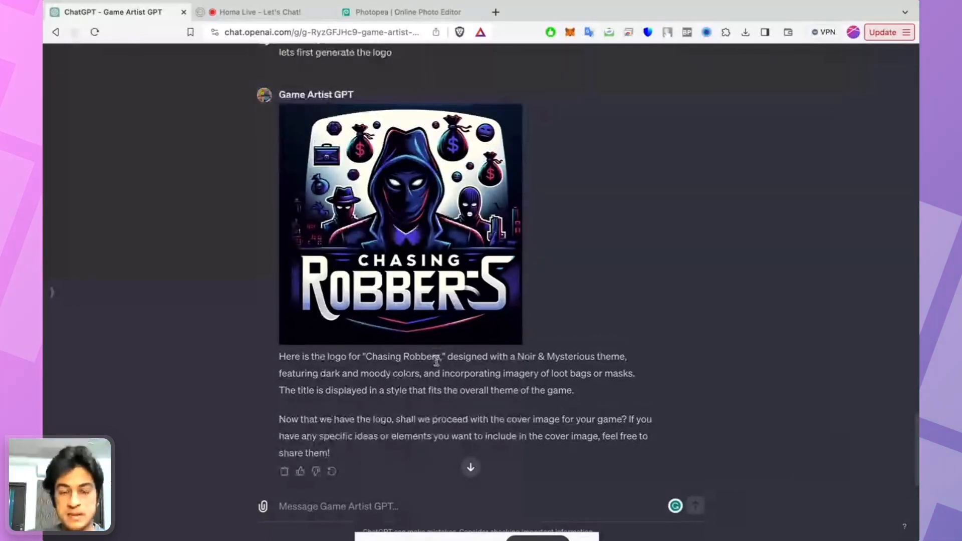
scroll(436, 360, up, 2)
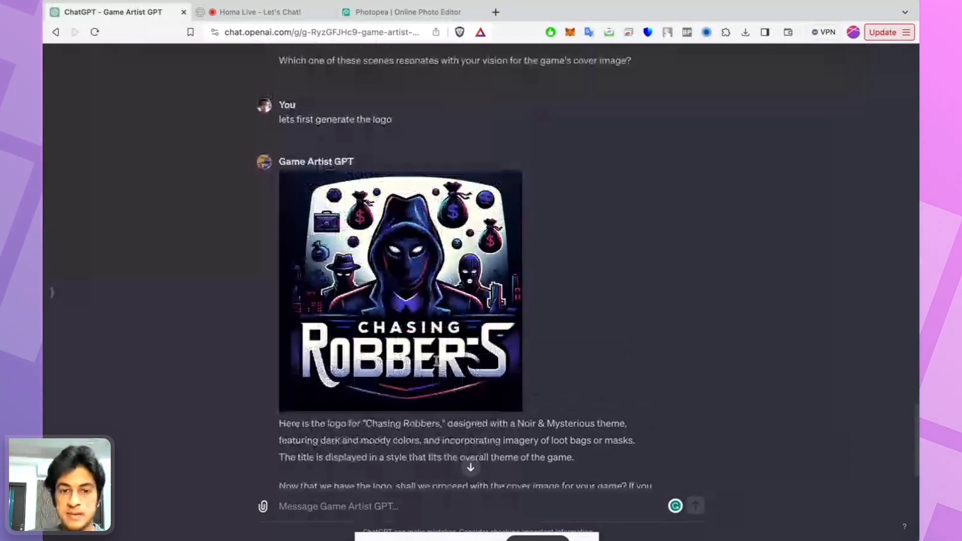
scroll(436, 360, up, 5)
scroll(436, 362, down, 7)
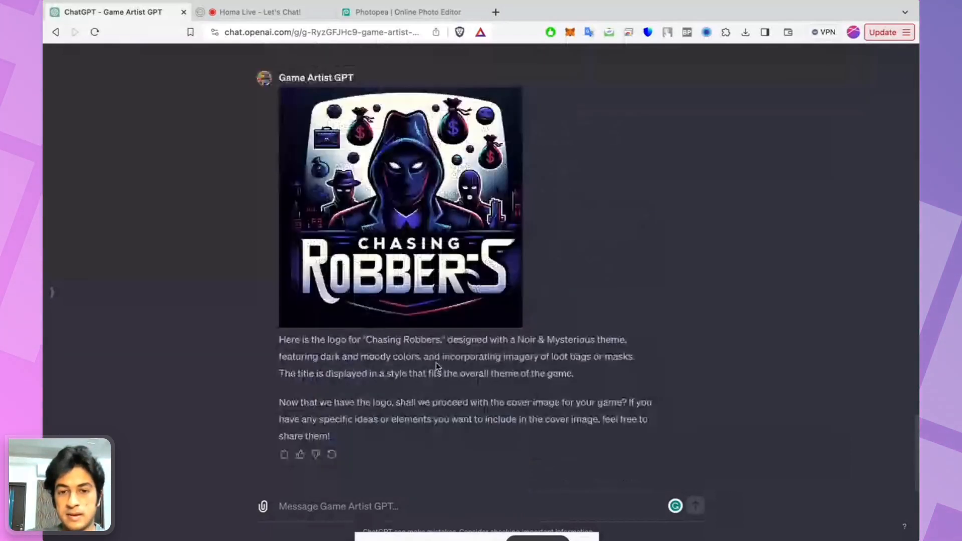
Step: Inspect the "Chasing Robbers" logo enlarged, compare it with the chat conversation, and close the enlarged view
click(441, 315)
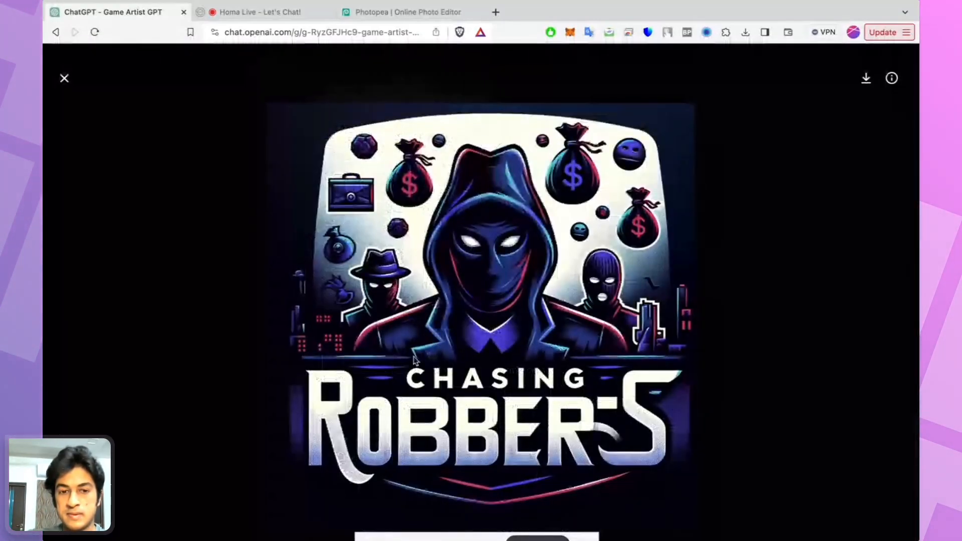
click(65, 79)
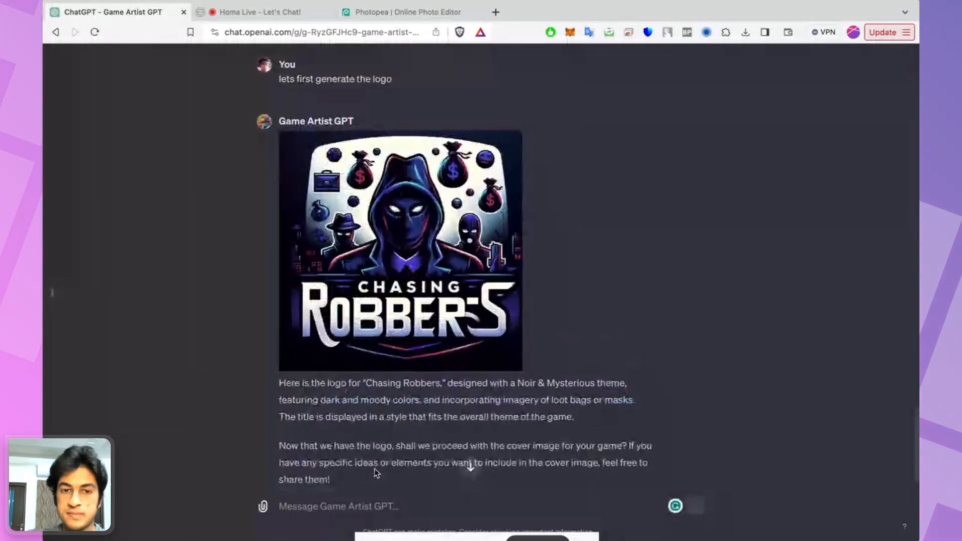
scroll(374, 472, down, 2)
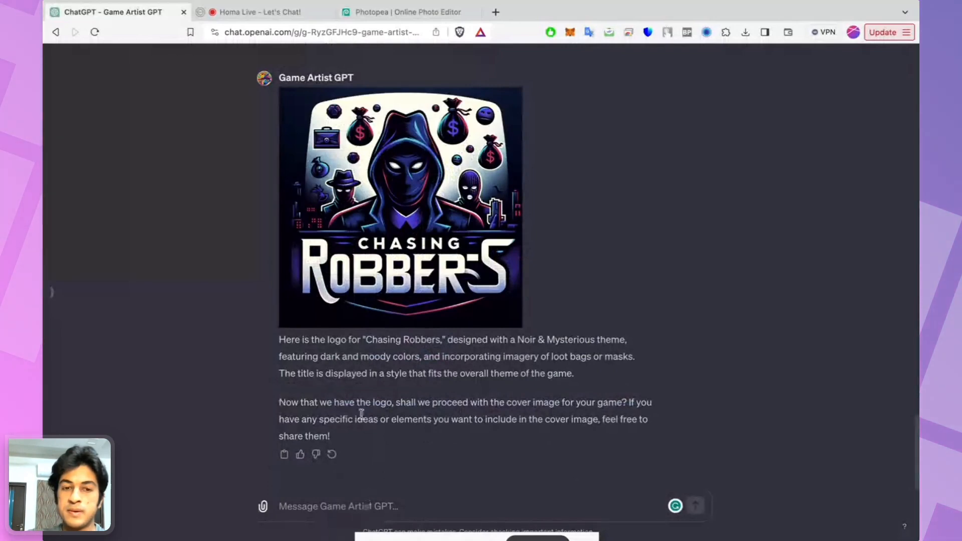
click(385, 255)
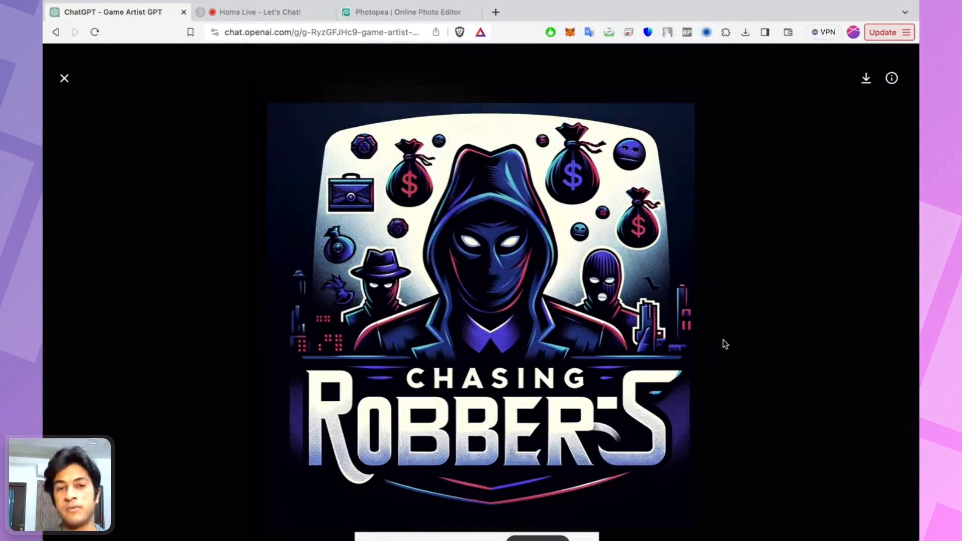
click(69, 83)
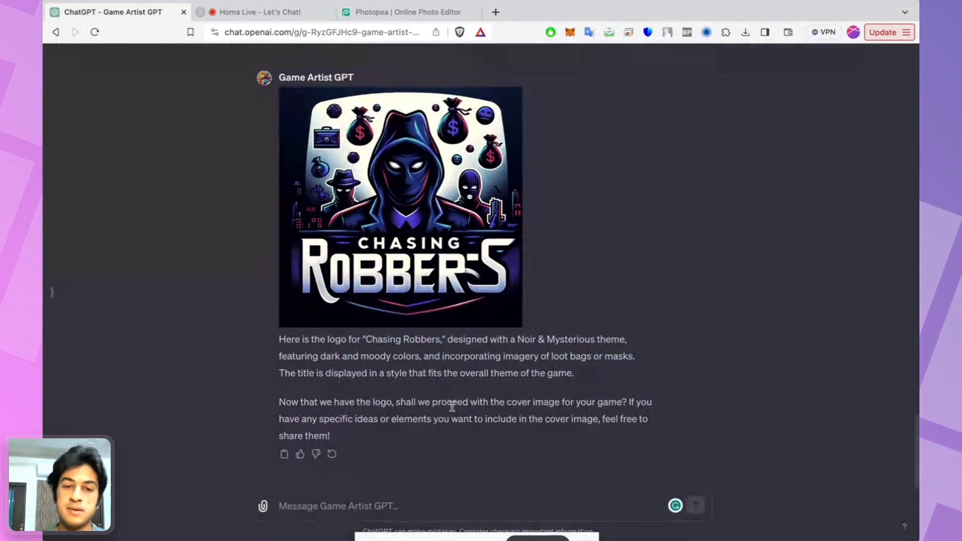
scroll(452, 406, up, 1)
scroll(452, 405, up, 5)
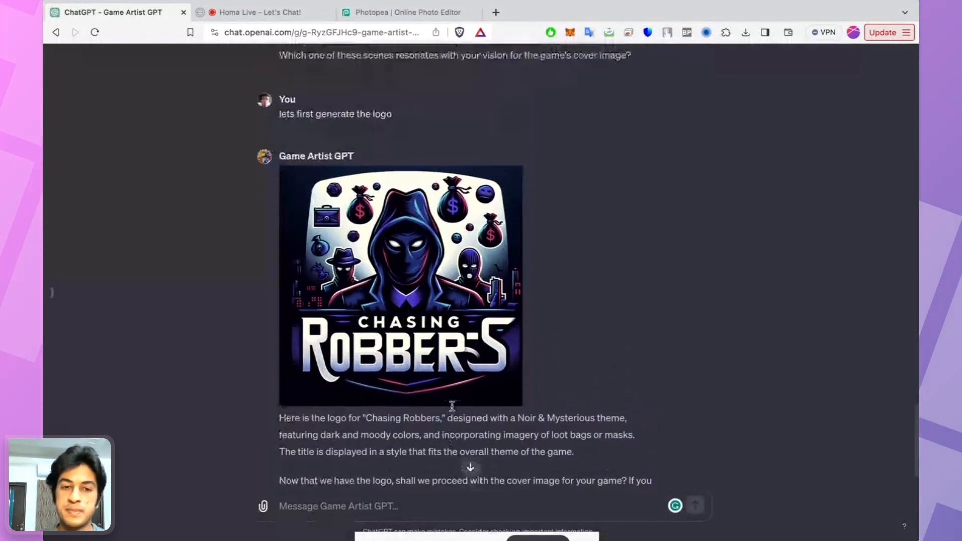
scroll(452, 407, down, 5)
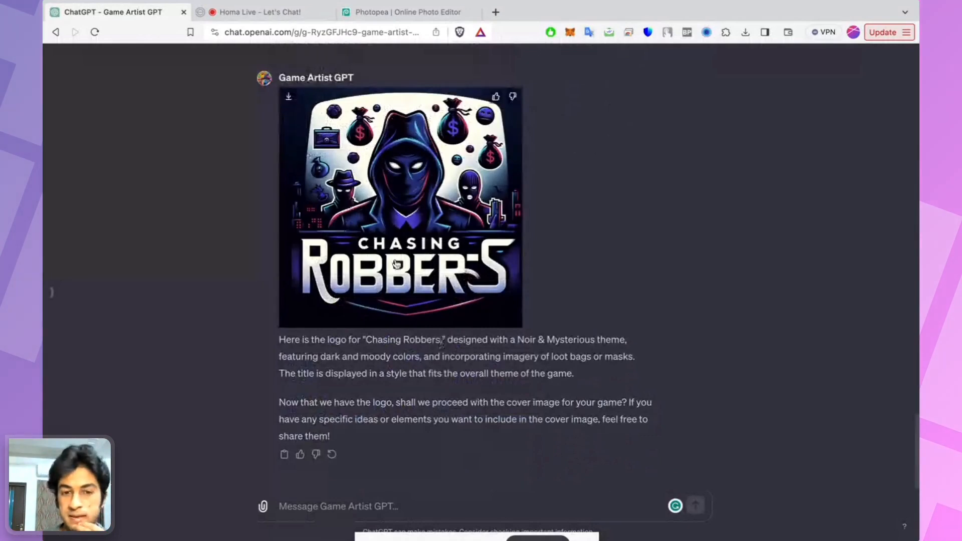
click(397, 264)
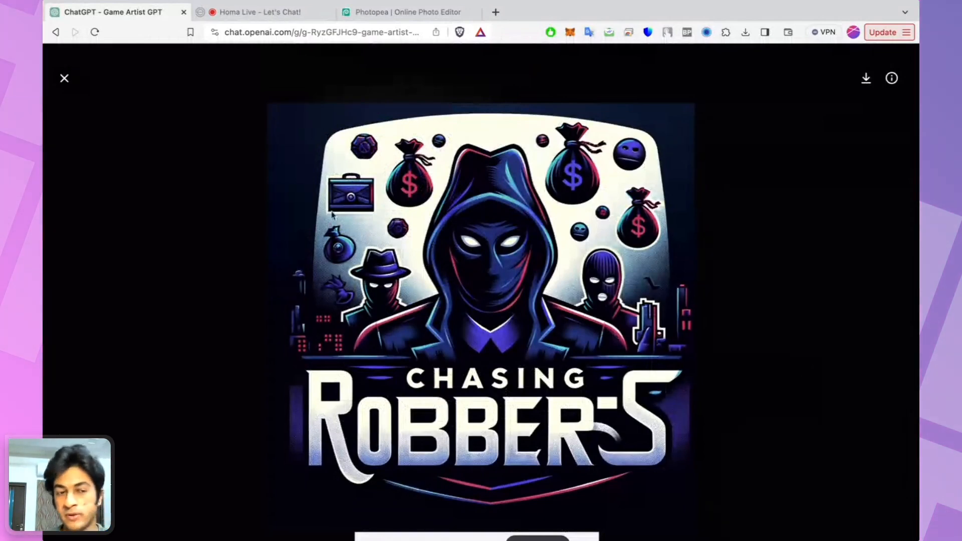
click(63, 79)
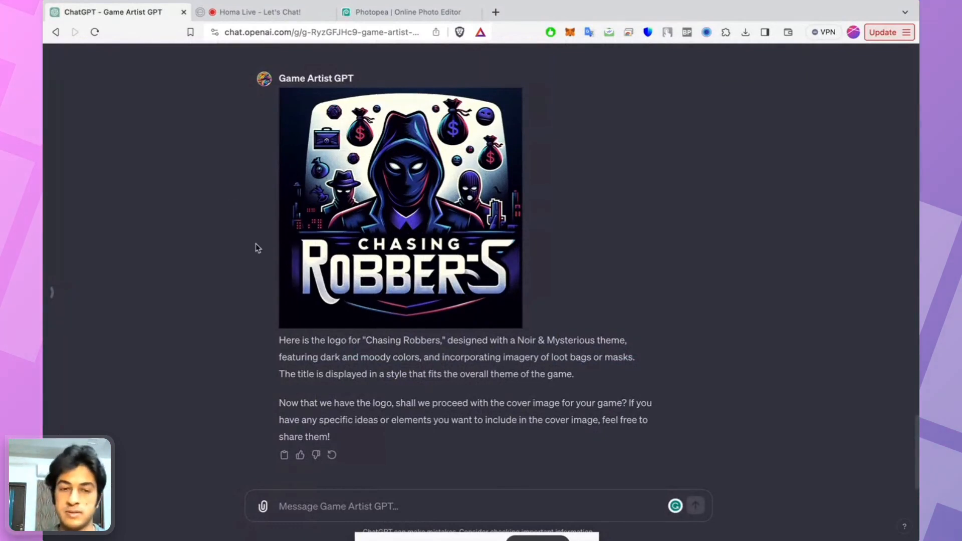
Step: Review the scene options, then send "lets go with the cover image now!" with "1) city chase scene, assume rest of the details by yourself"
scroll(256, 243, up, 10)
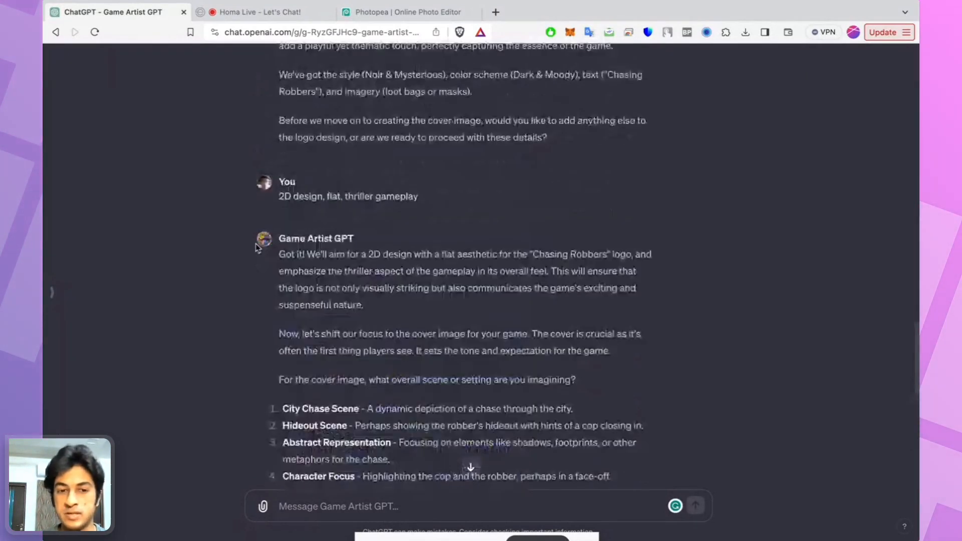
scroll(256, 247, down, 10)
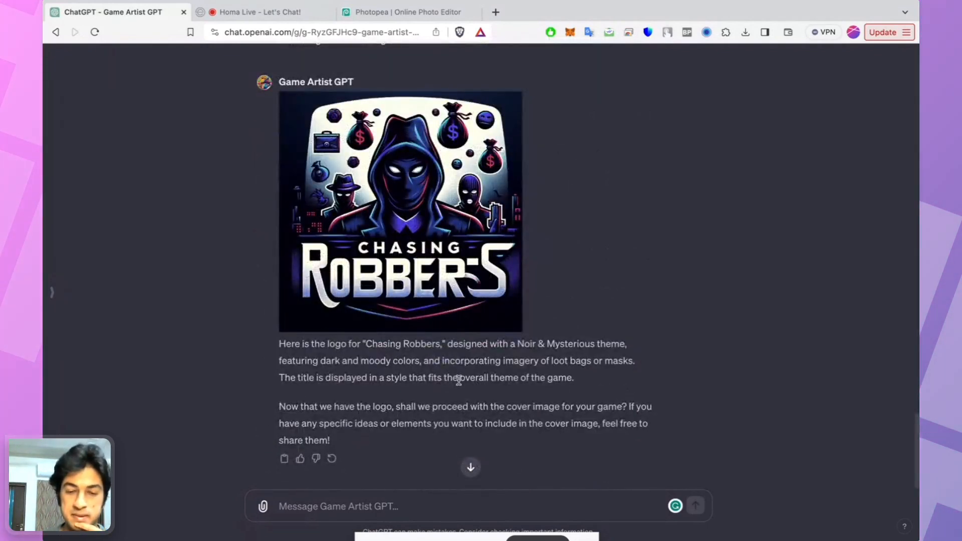
scroll(460, 385, up, 8)
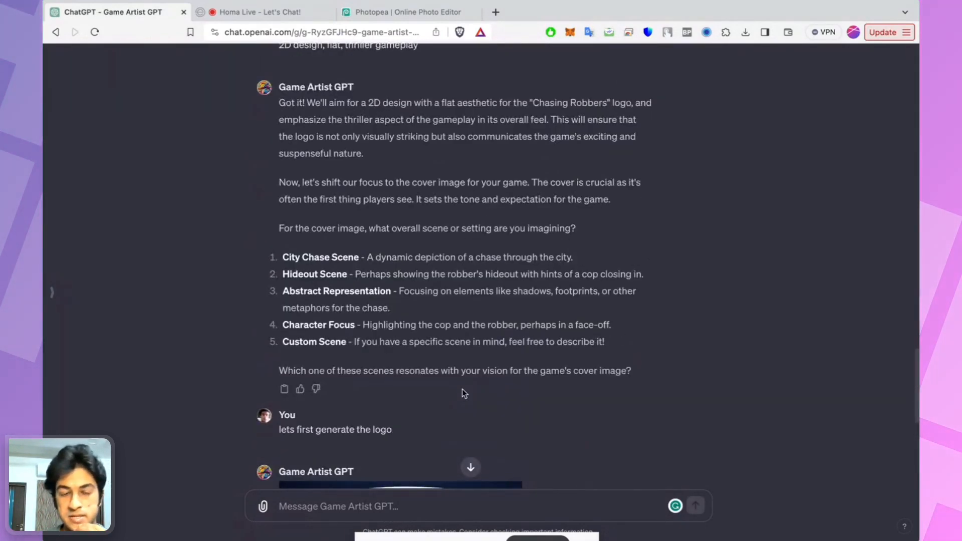
scroll(462, 389, down, 8)
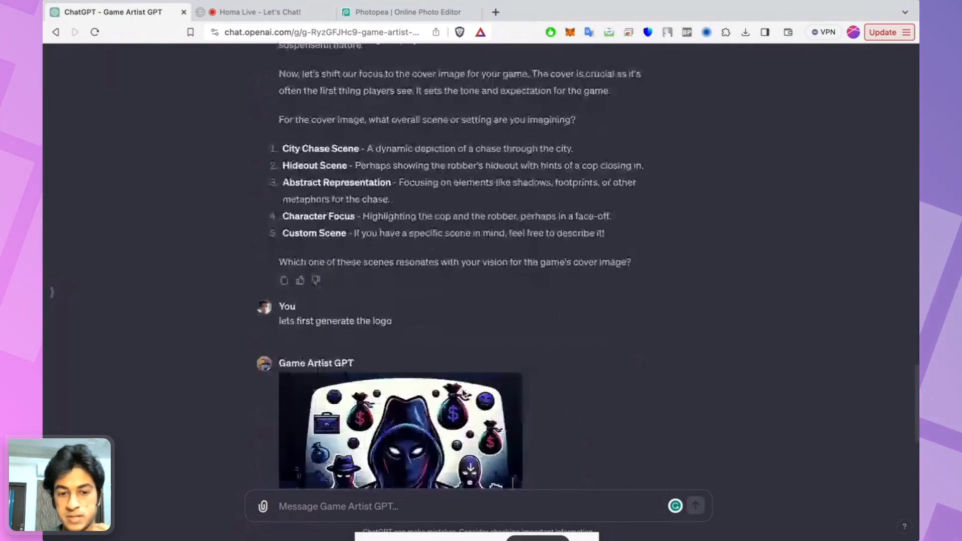
scroll(451, 416, down, 1)
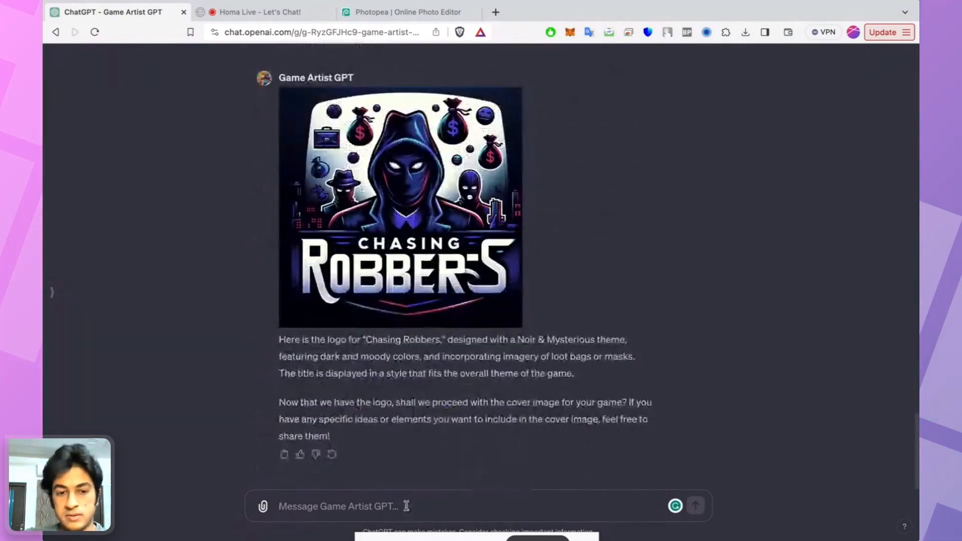
text(lets go wi)
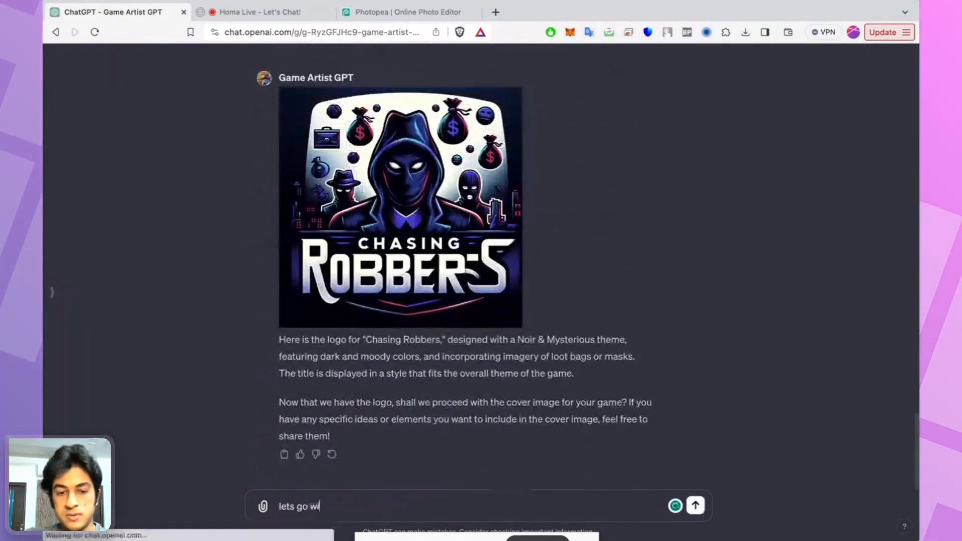
text(th the dover image now!)
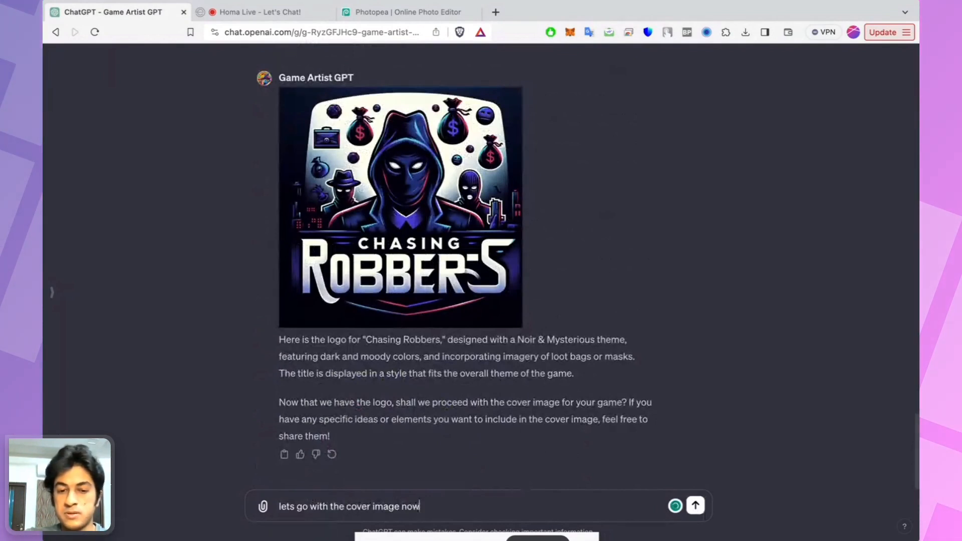
key(Return)
text(1) city)
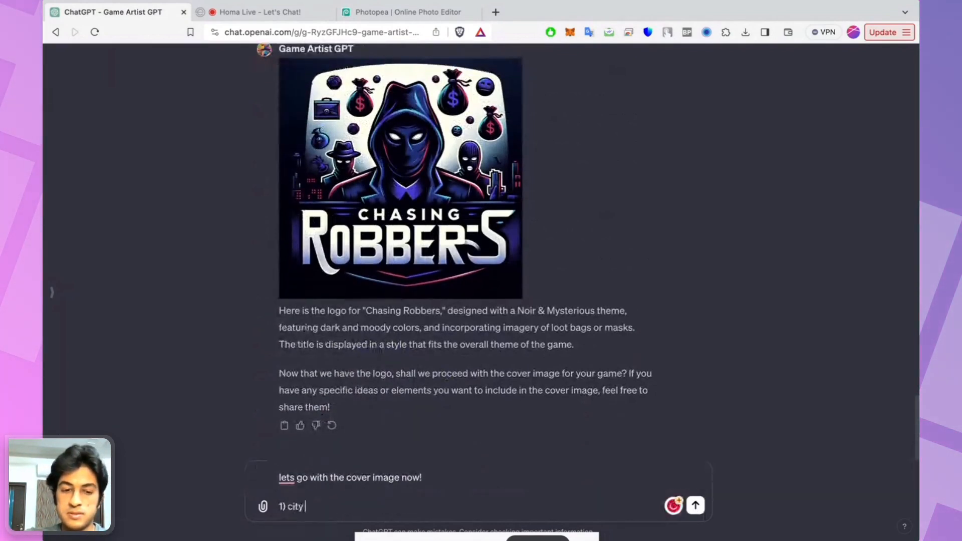
text( chase scene, )
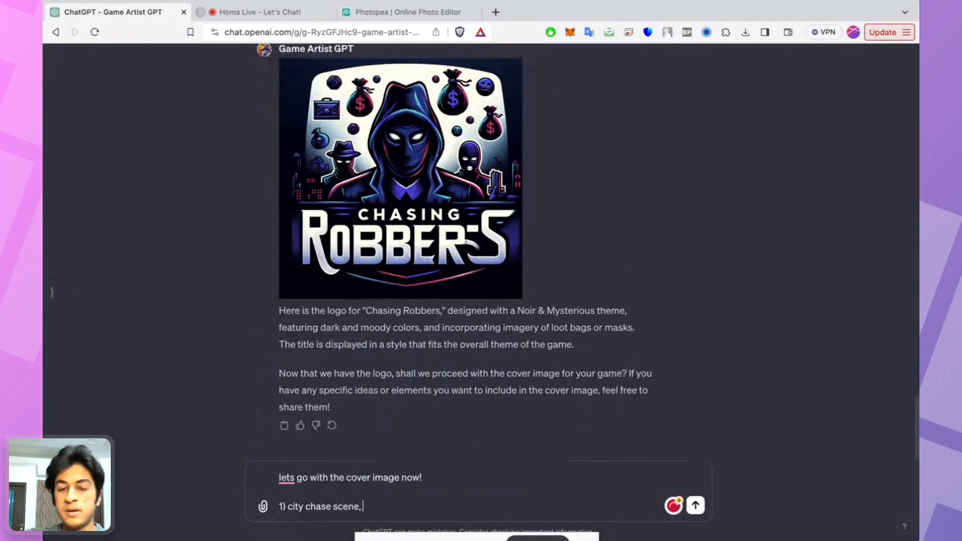
text(assume rest )
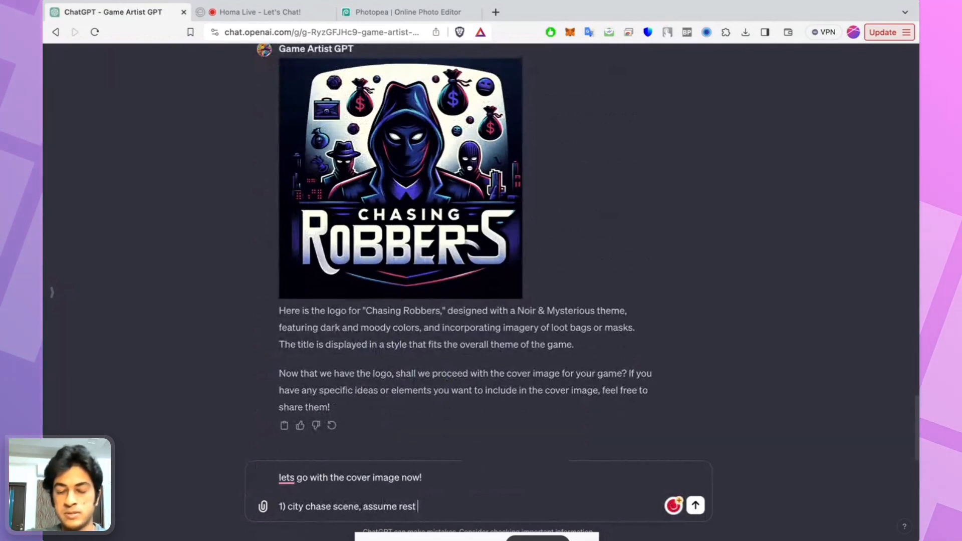
text(of the details by yourself)
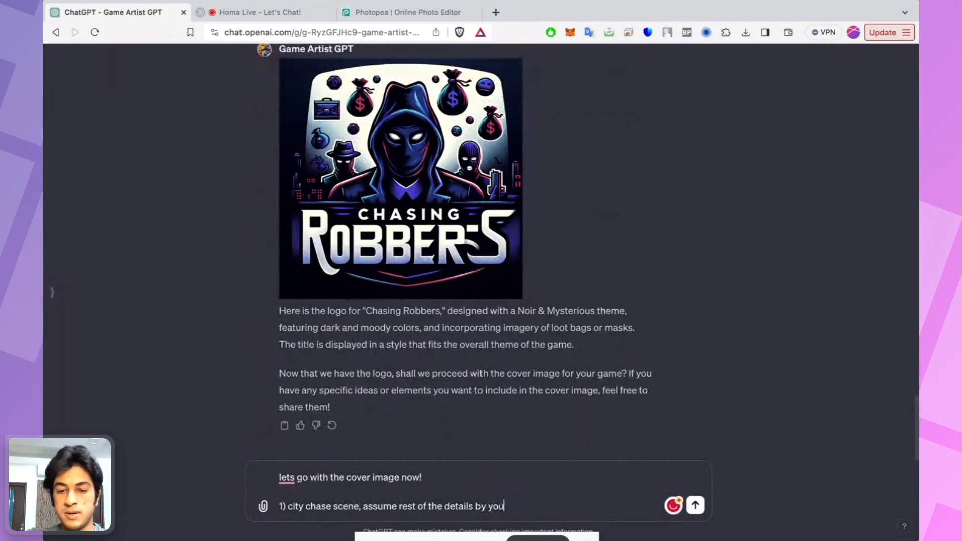
key(Return)
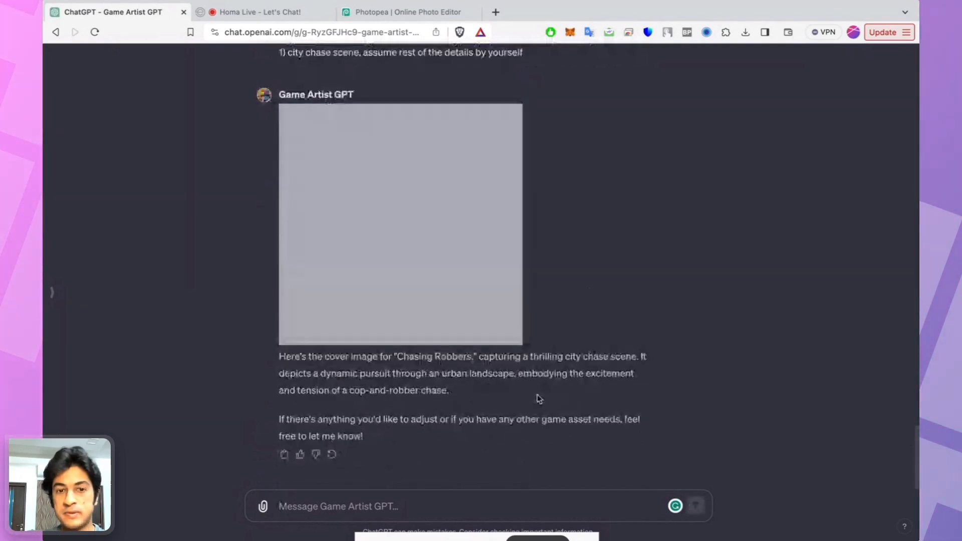
Step: Inspect the generated city chase cover image enlarged and close the enlarged view
scroll(539, 399, up, 1)
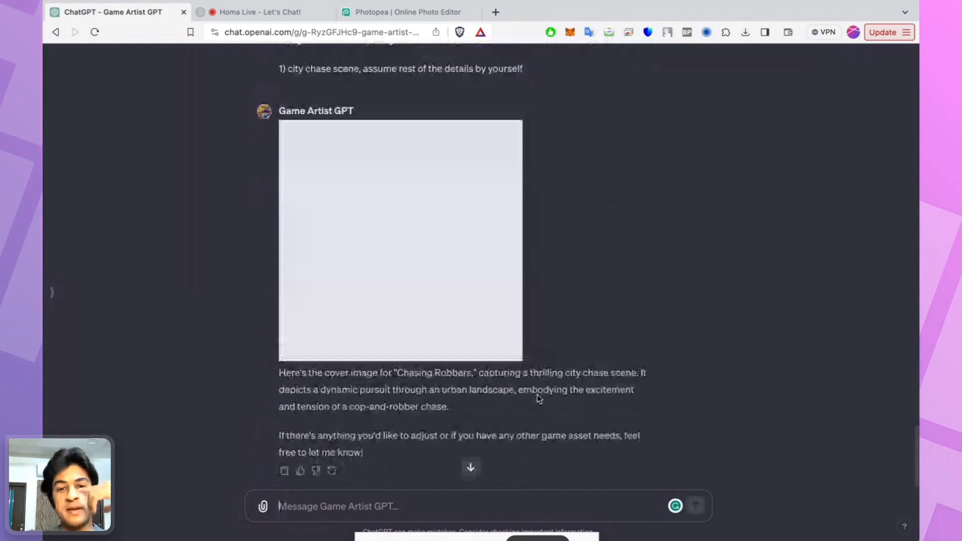
mouse_move(480, 284)
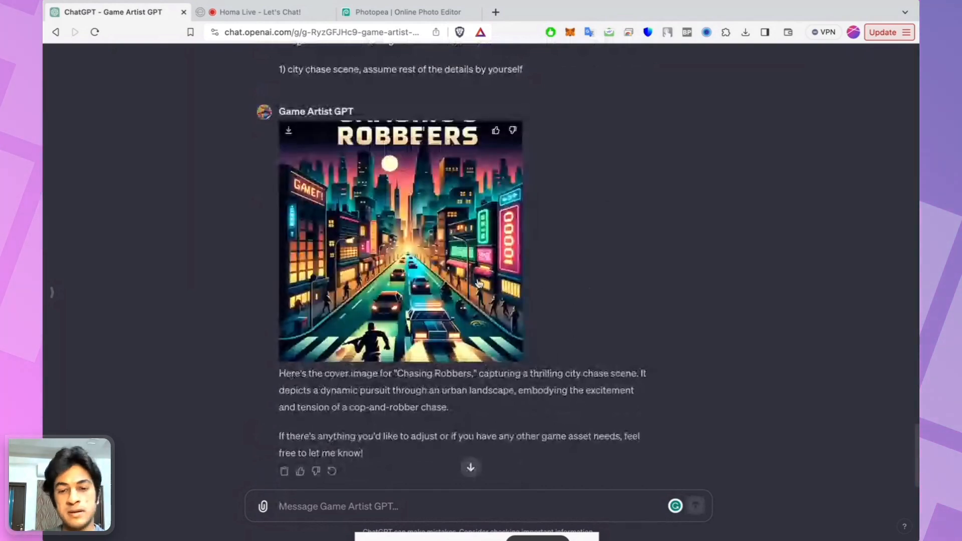
click(479, 284)
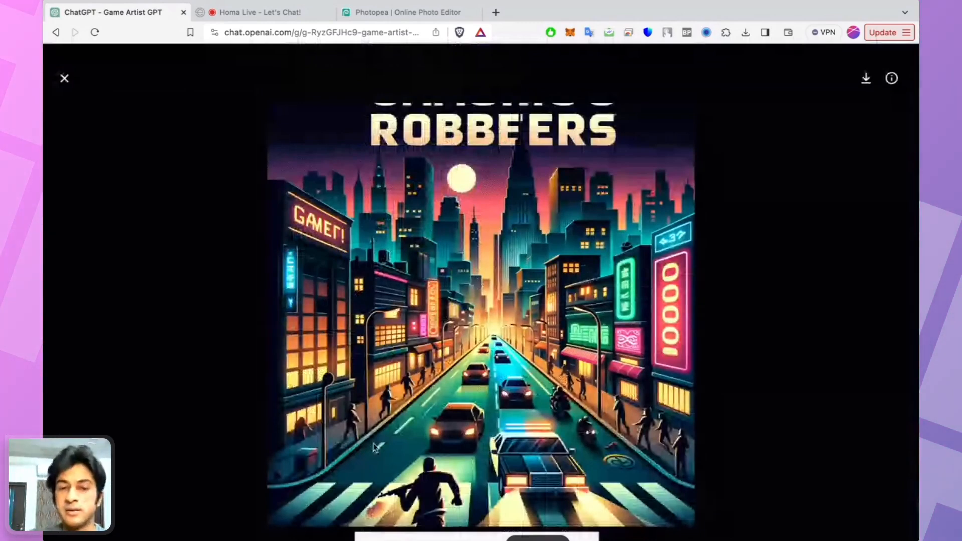
key(Escape)
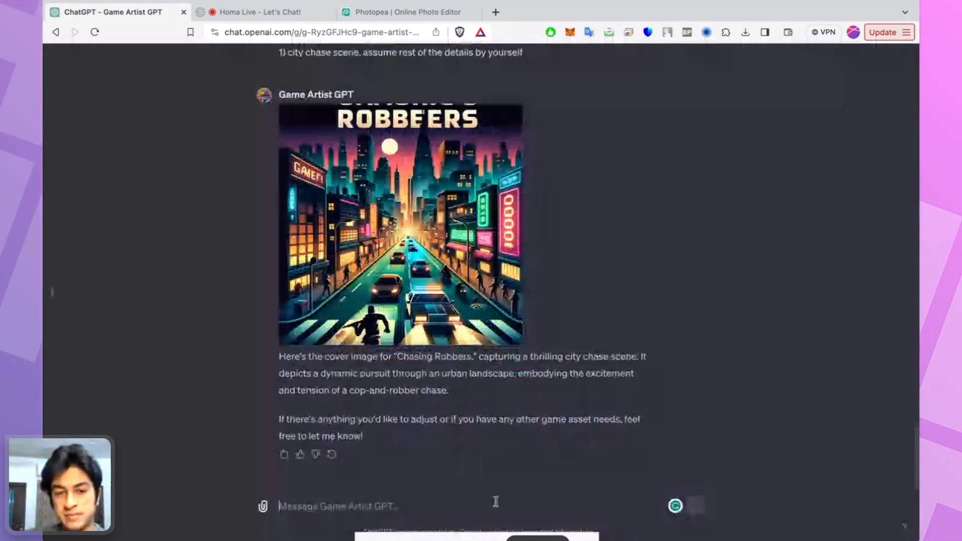
Step: Draft a message "some feedback:" with the points "1) need a landscape image" and "2) text is cutoff"
click(496, 502)
text(some feedback:)
key(shift+Return)
text(1) need a landscape image)
key(shift+Return)
text(2) tet)
key(BackSpace)
text(xt is cutoff)
key(shift+Return)
Step: Add the feedback point "3) cannot see the cop or robber standing out" to the message
text(#)
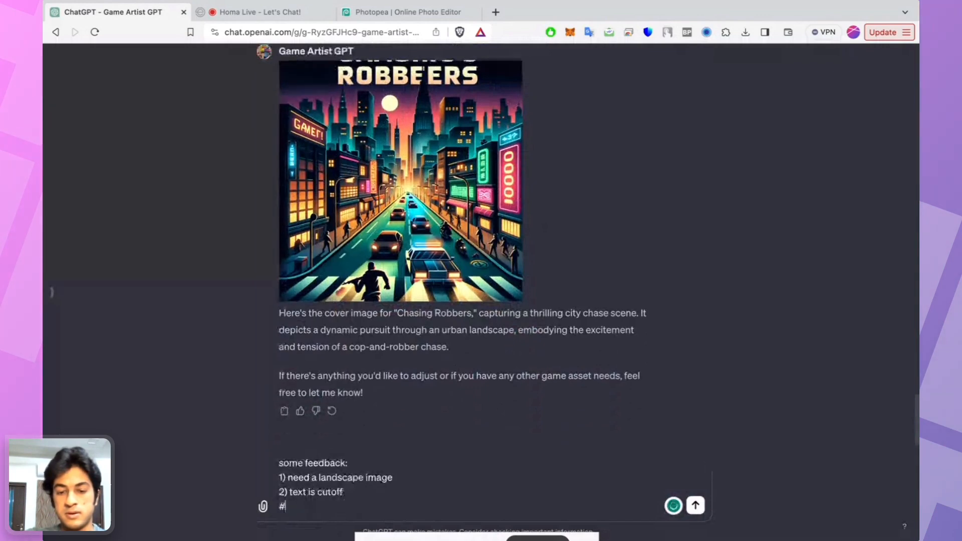
key(BackSpace)
text(3) no)
key(BackSpace)
key(BackSpace)
text(cannot see)
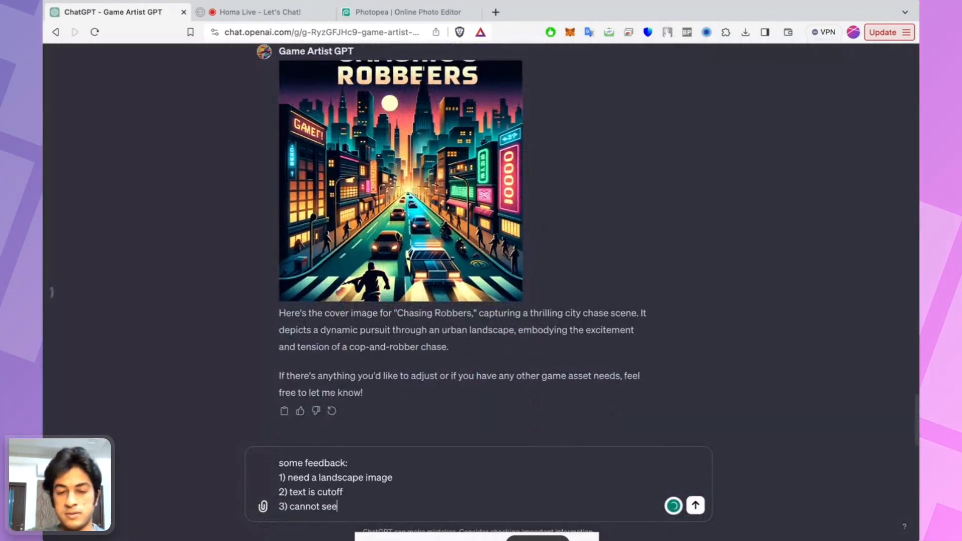
text( the cop or robber standing out)
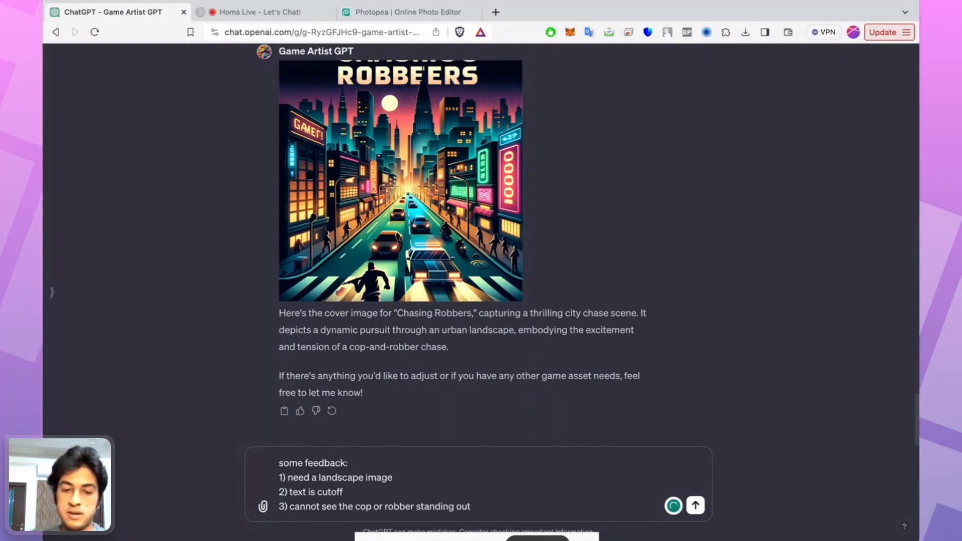
Step: Add the point "4) we can do a nice 2D scene to make the characters standout" and send the feedback
key(shift+Return)
text(4))
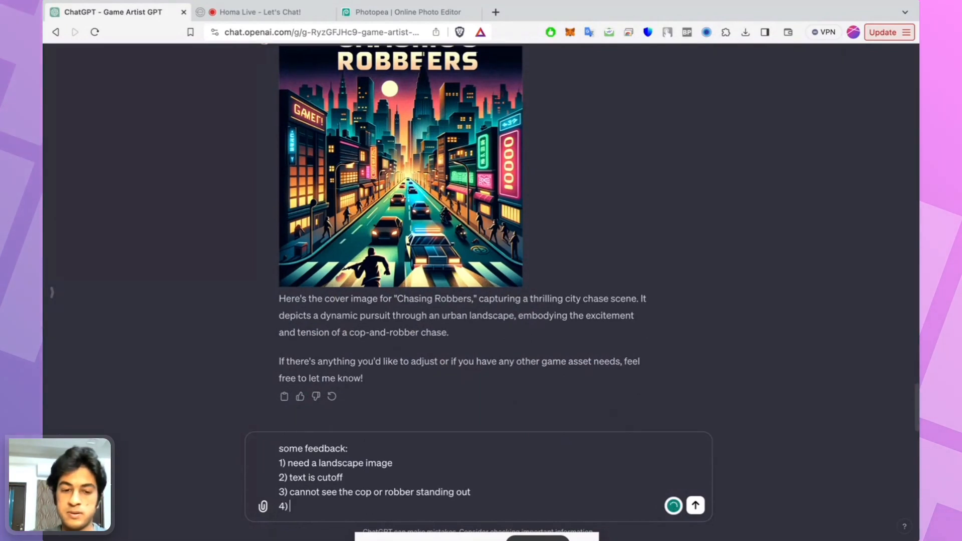
text( we can do a)
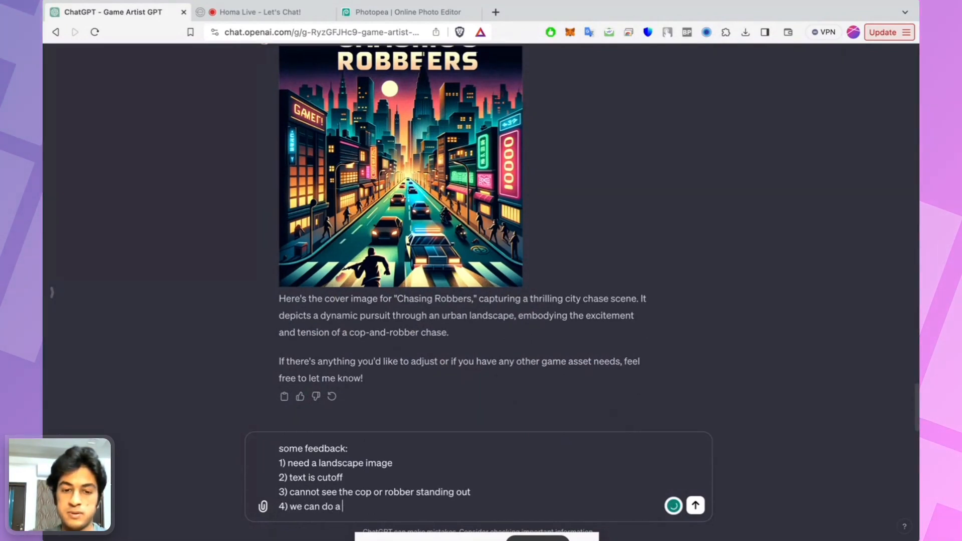
text( nice 2D scene to)
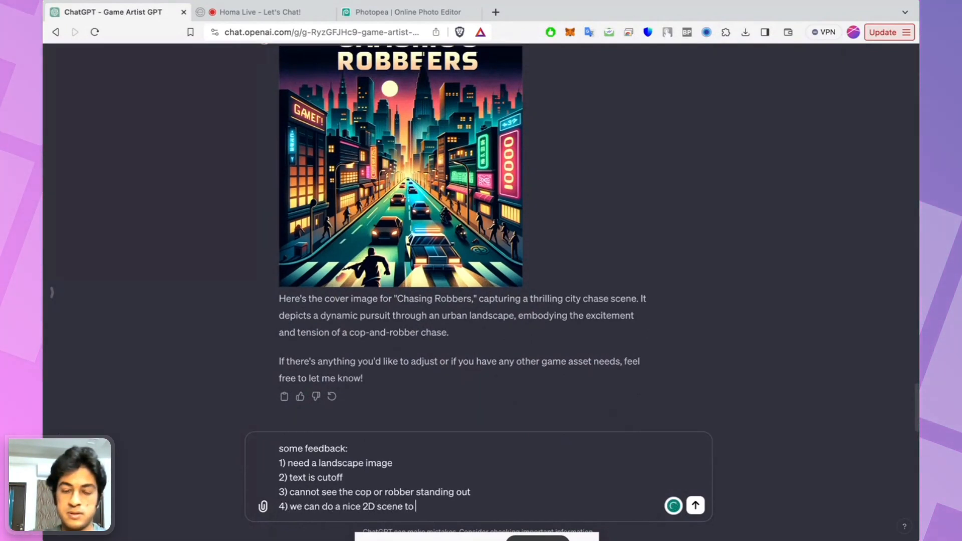
text( make the char)
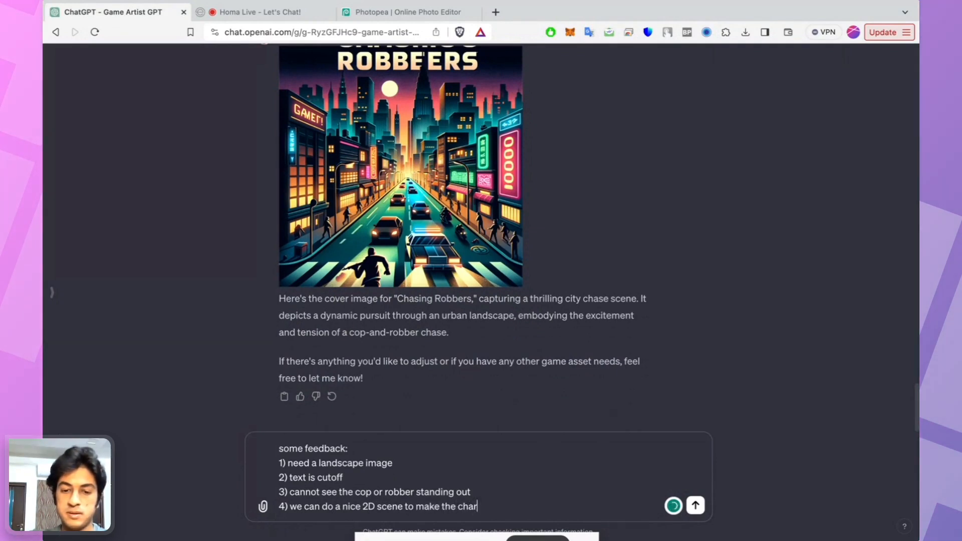
text(acters ttandout)
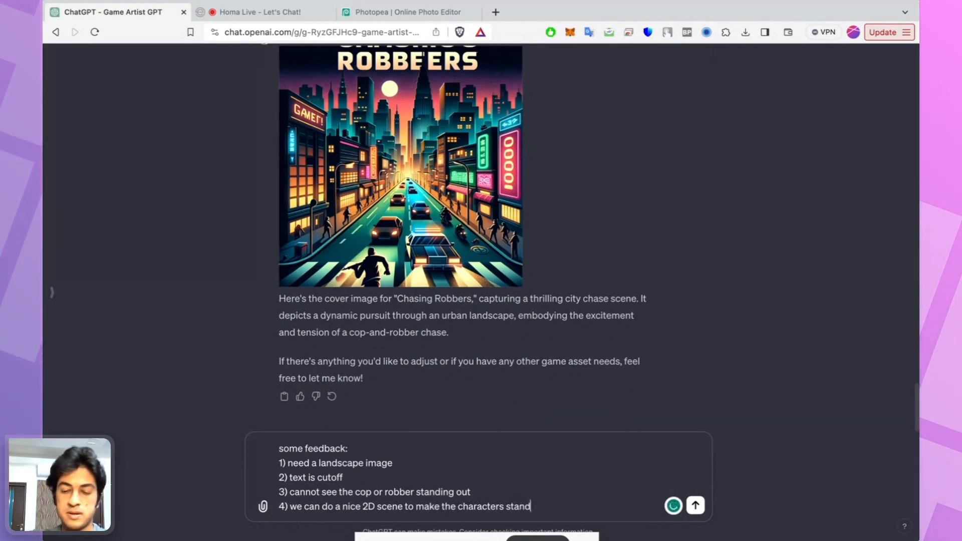
key(Return)
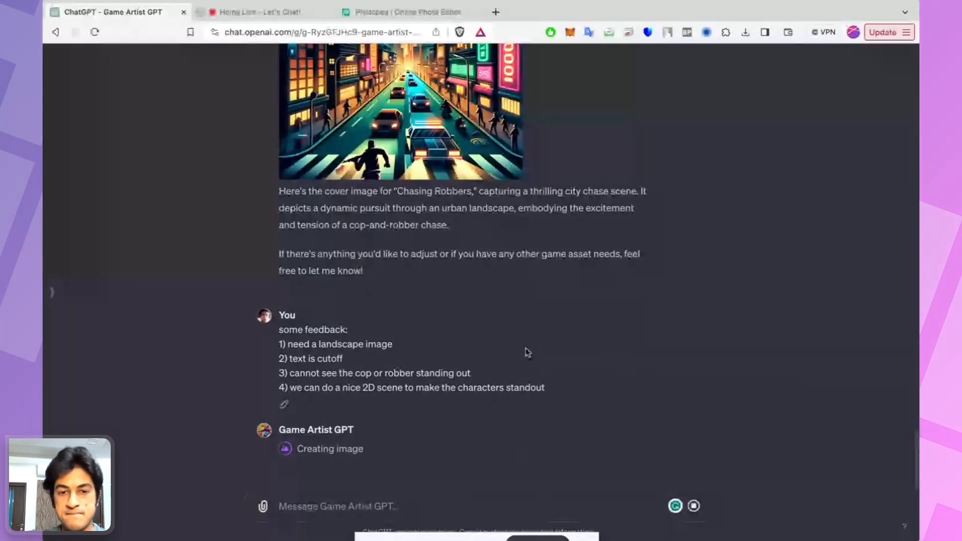
Step: Review the first cover in the chat, inspect the revised landscape cover enlarged, and close the enlarged view
scroll(527, 352, up, 2)
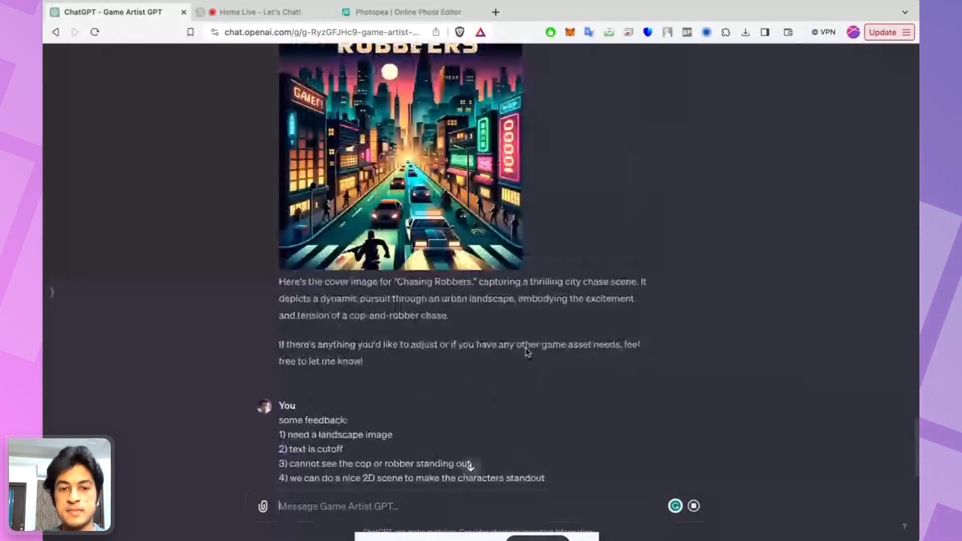
scroll(527, 352, up, 2)
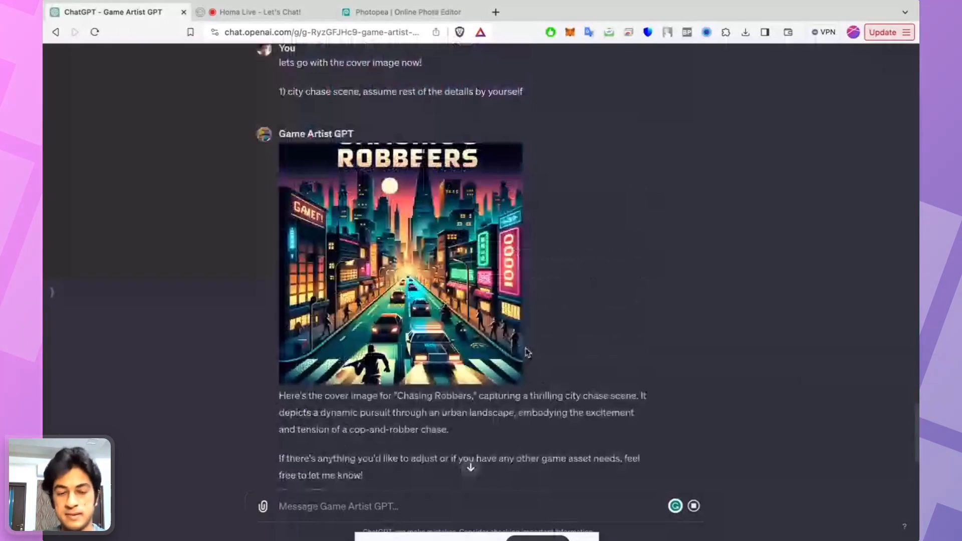
scroll(528, 352, down, 4)
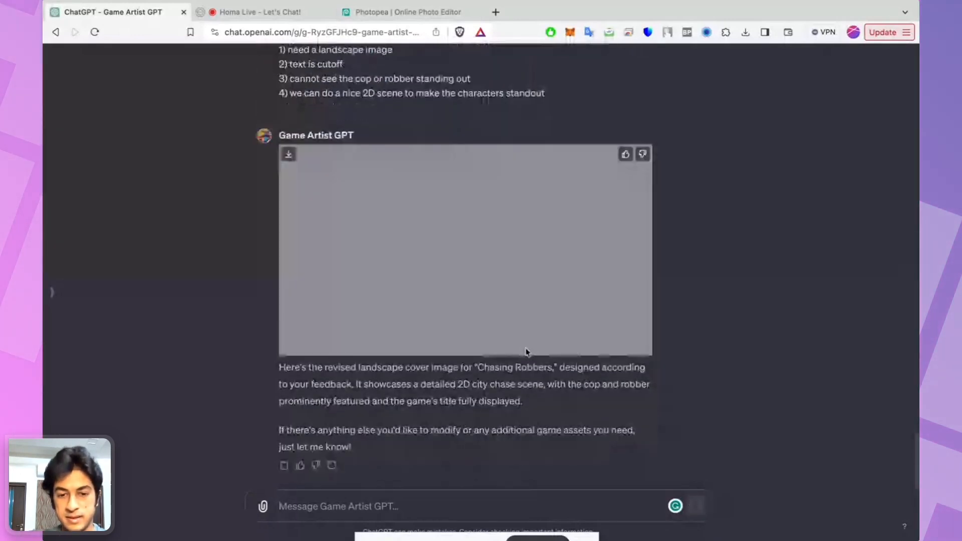
mouse_move(522, 296)
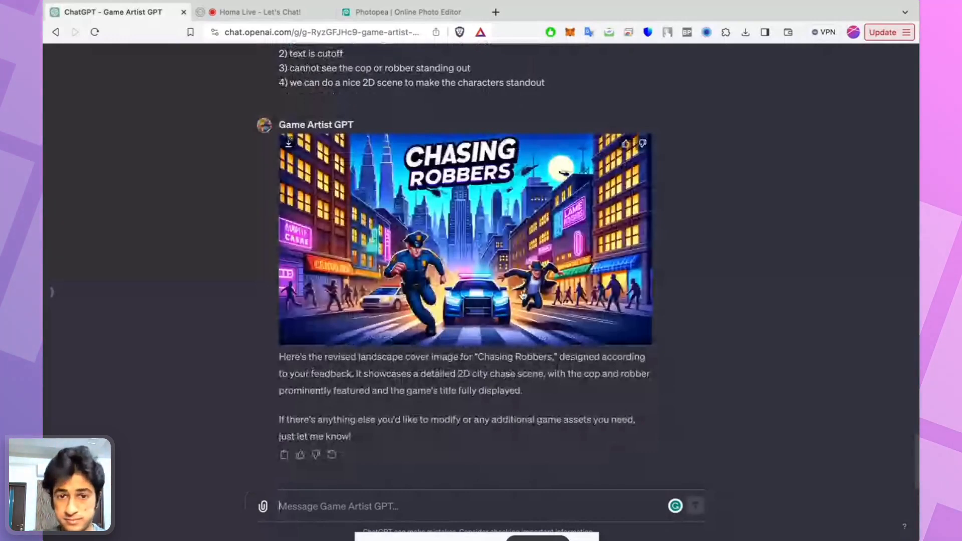
click(523, 295)
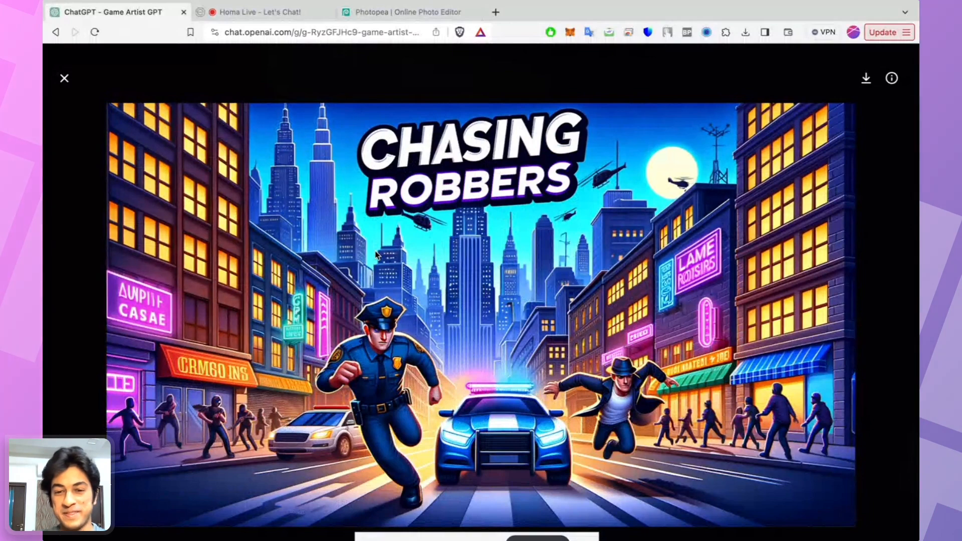
key(Escape)
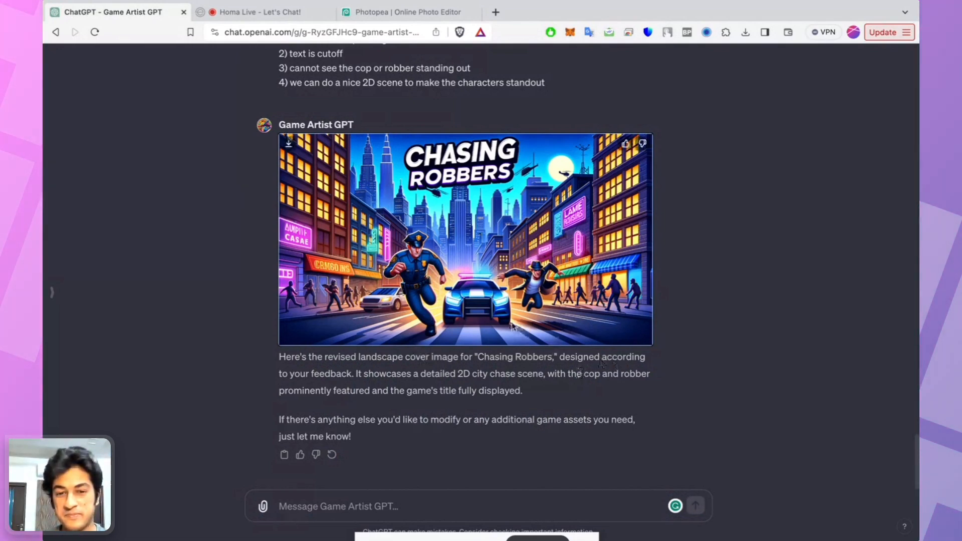
click(513, 326)
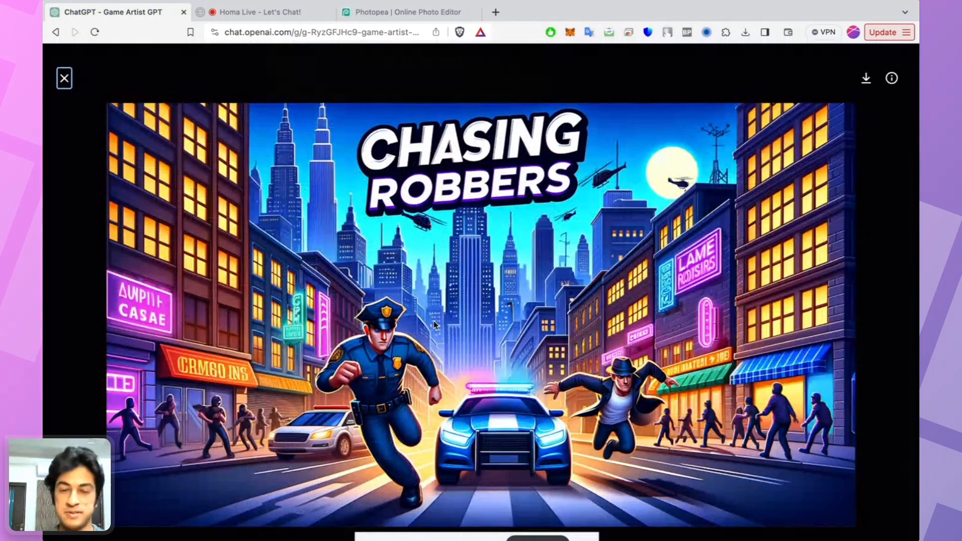
click(65, 79)
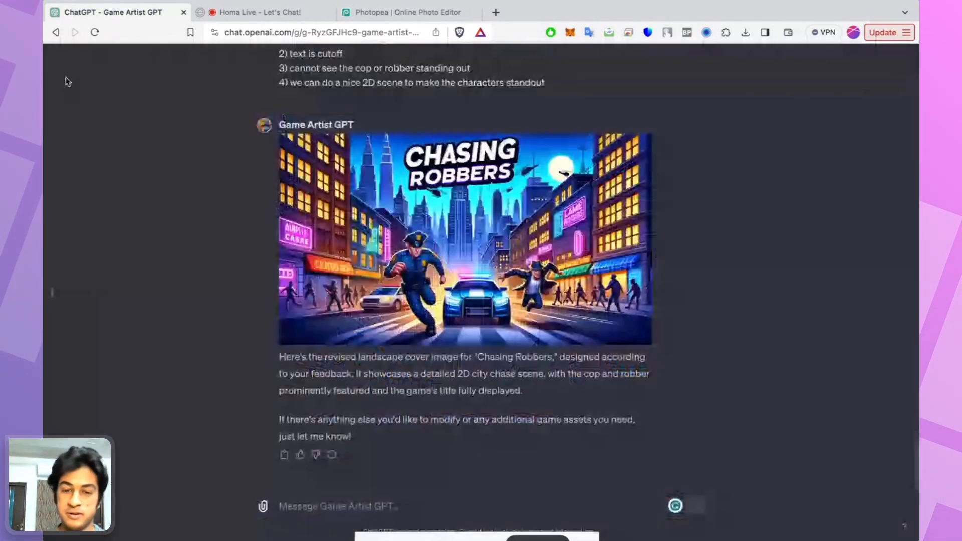
Step: Read the description and the closing offer of further assets beneath the revised cover image
triple_click(410, 369)
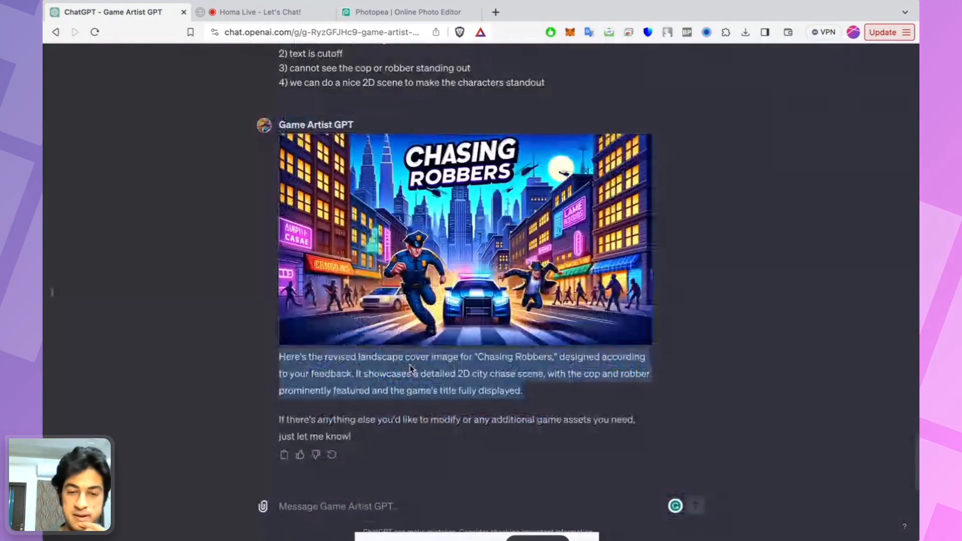
click(413, 372)
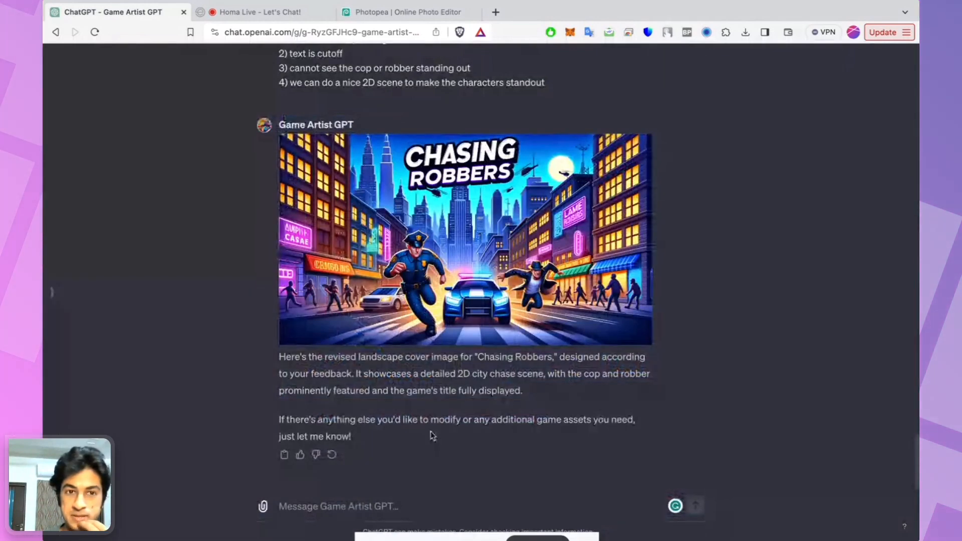
triple_click(433, 435)
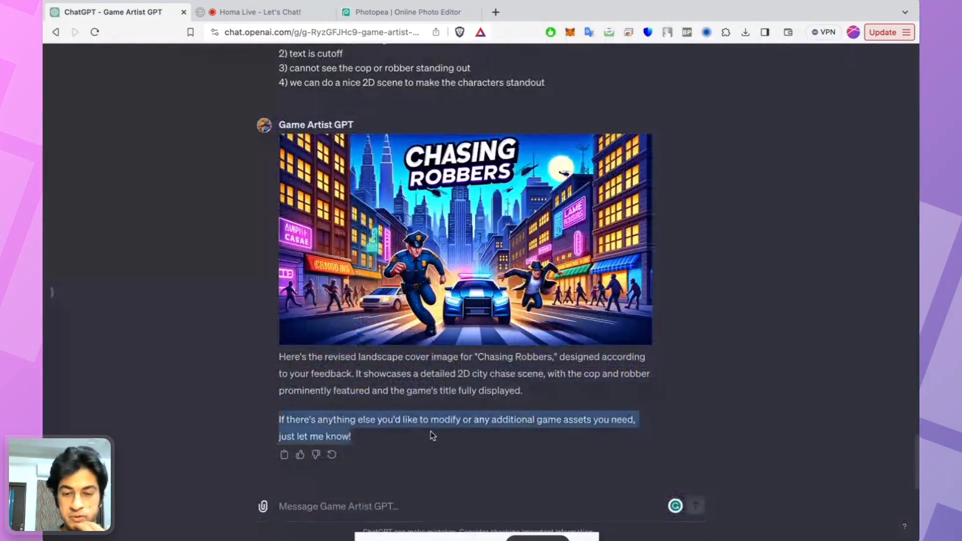
click(432, 435)
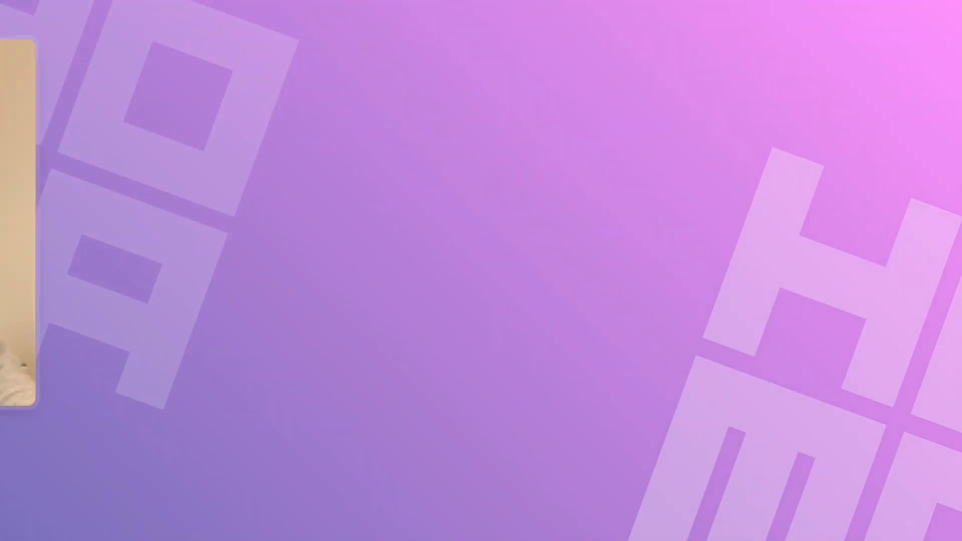